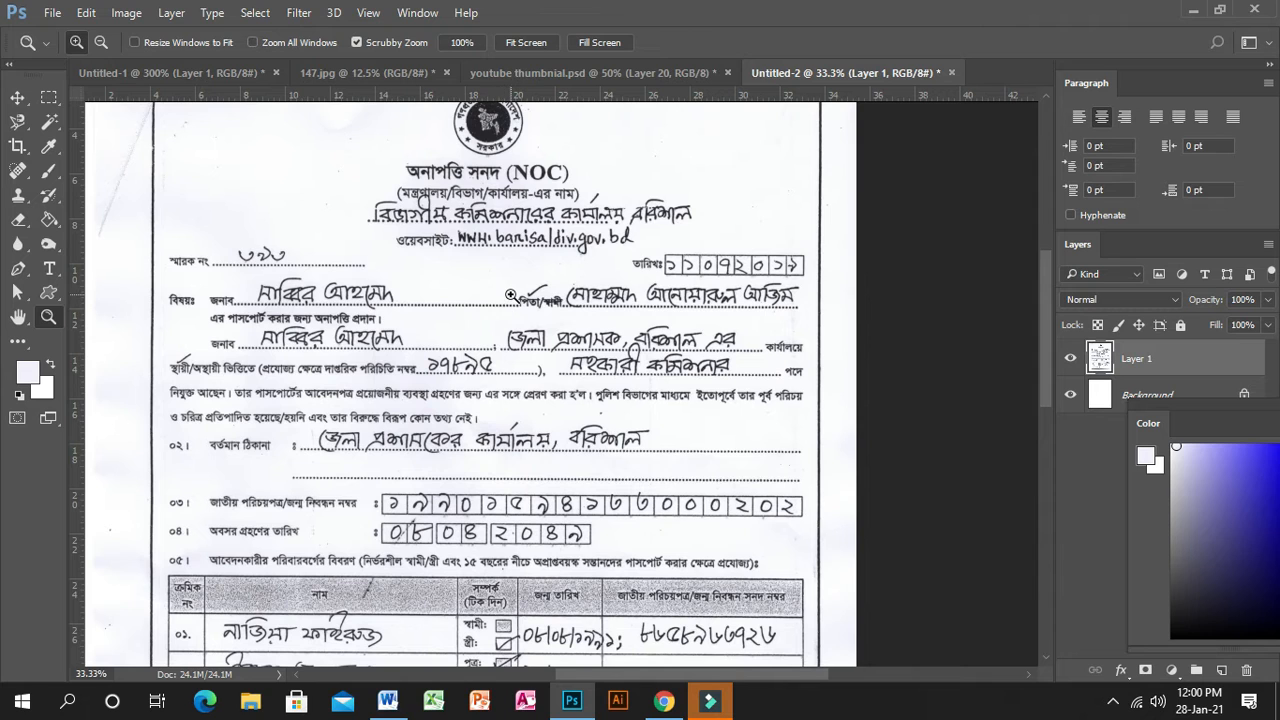
# - Look over the scanned NOC form from its heading down to the signature area
pyautogui.scroll(-2, 511, 294)
pyautogui.scroll(-2, 490, 303)
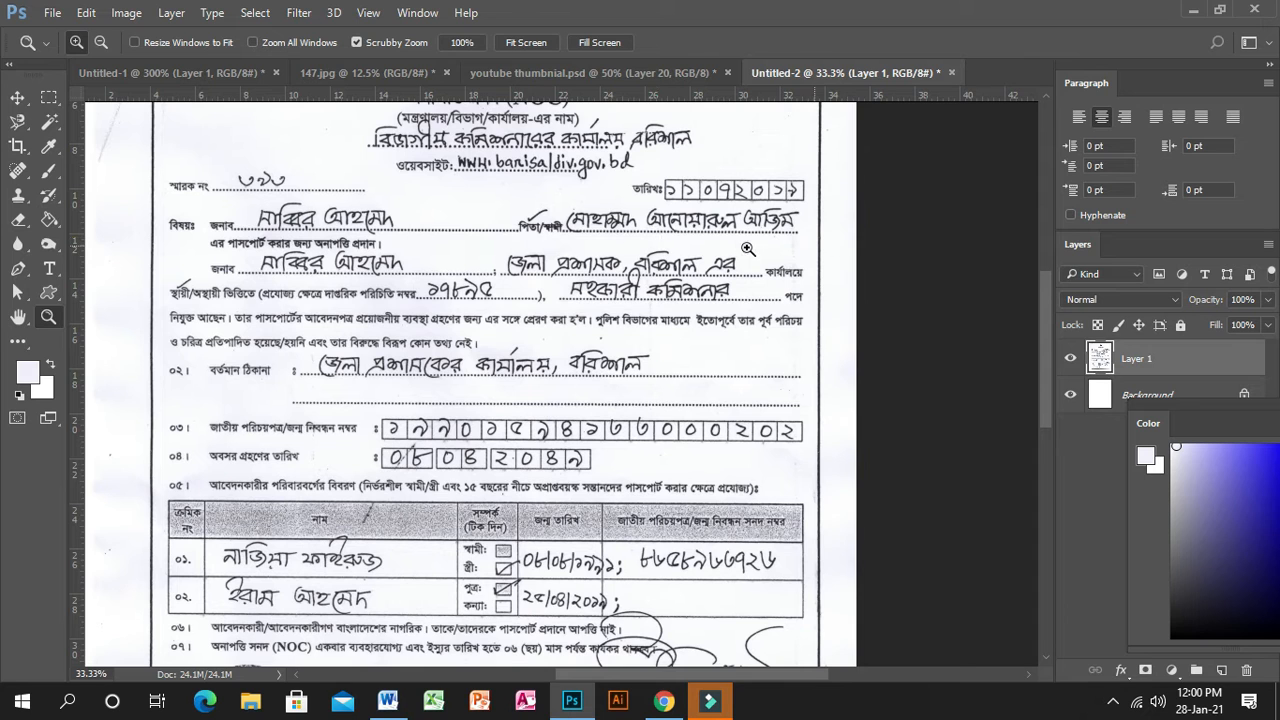
pyautogui.scroll(-5, 472, 286)
pyautogui.scroll(5, 473, 290)
pyautogui.scroll(1, 555, 287)
pyautogui.scroll(4, 551, 283)
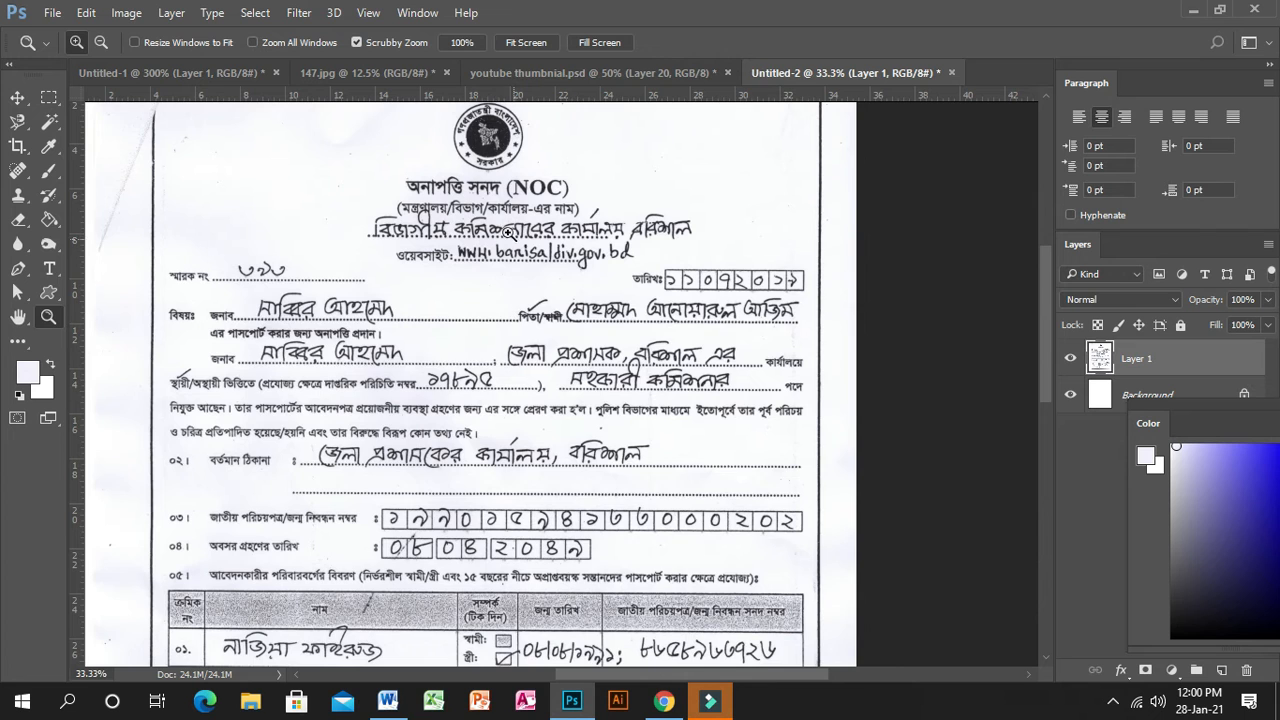
# - Start a Levels adjustment on the scan and set its white point from the blank paper near the form's heading
pyautogui.click(508, 232)
pyautogui.click(510, 232)
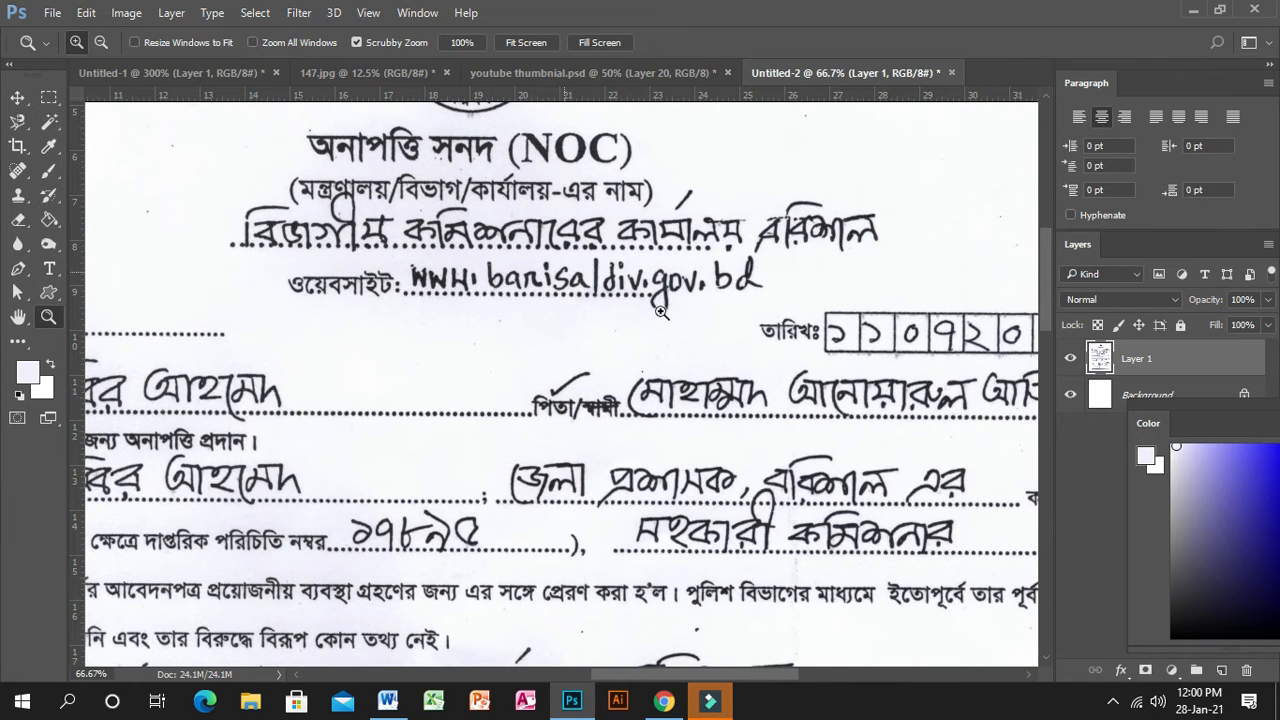
pyautogui.scroll(2, 509, 341)
pyautogui.click(126, 12)
pyautogui.moveTo(172, 62)
pyautogui.click(357, 78)
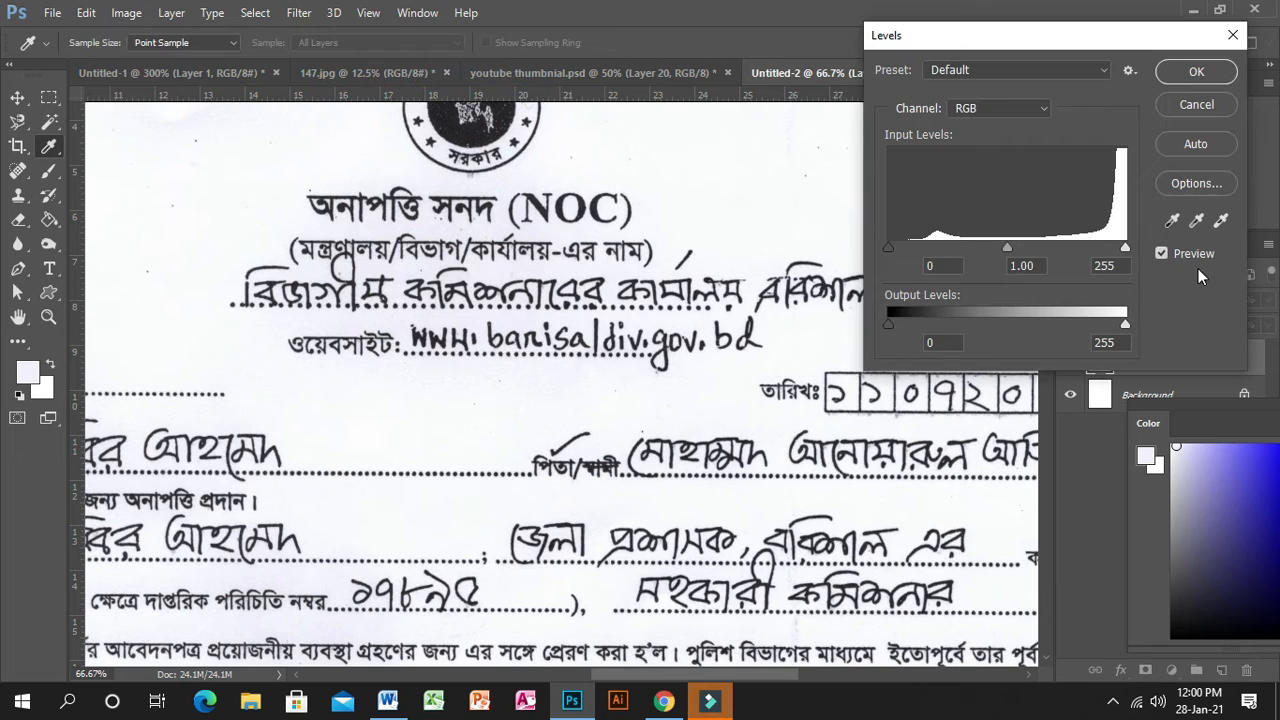
pyautogui.click(1218, 222)
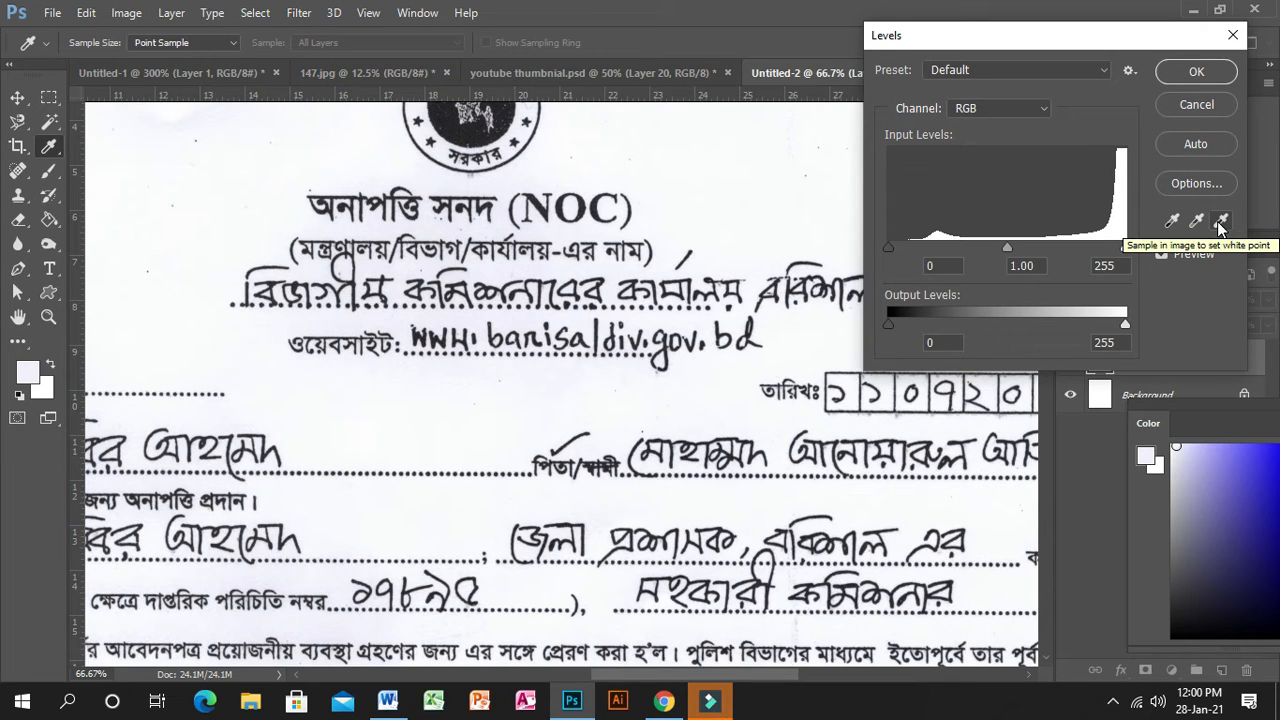
pyautogui.click(436, 224)
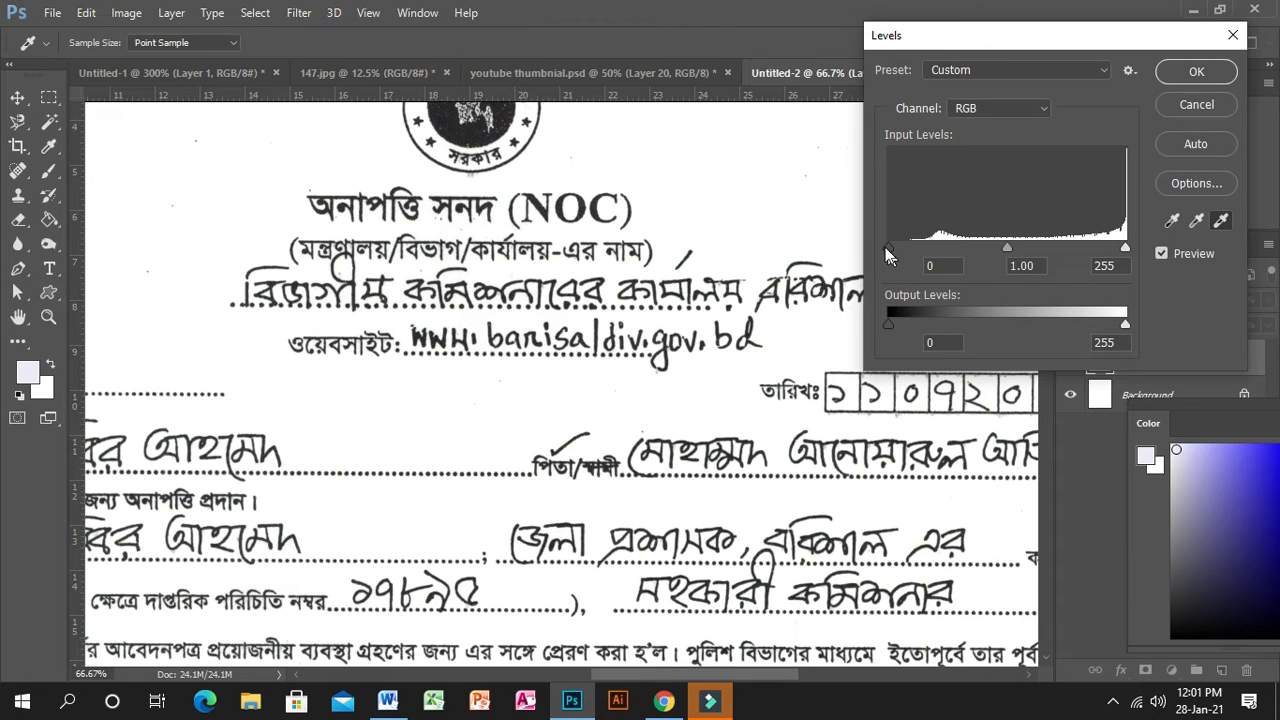
# - Set the Levels shadow input to 41, shift the midtones slightly lighter and apply the adjustment
pyautogui.moveTo(890, 246); pyautogui.dragTo(927, 239)
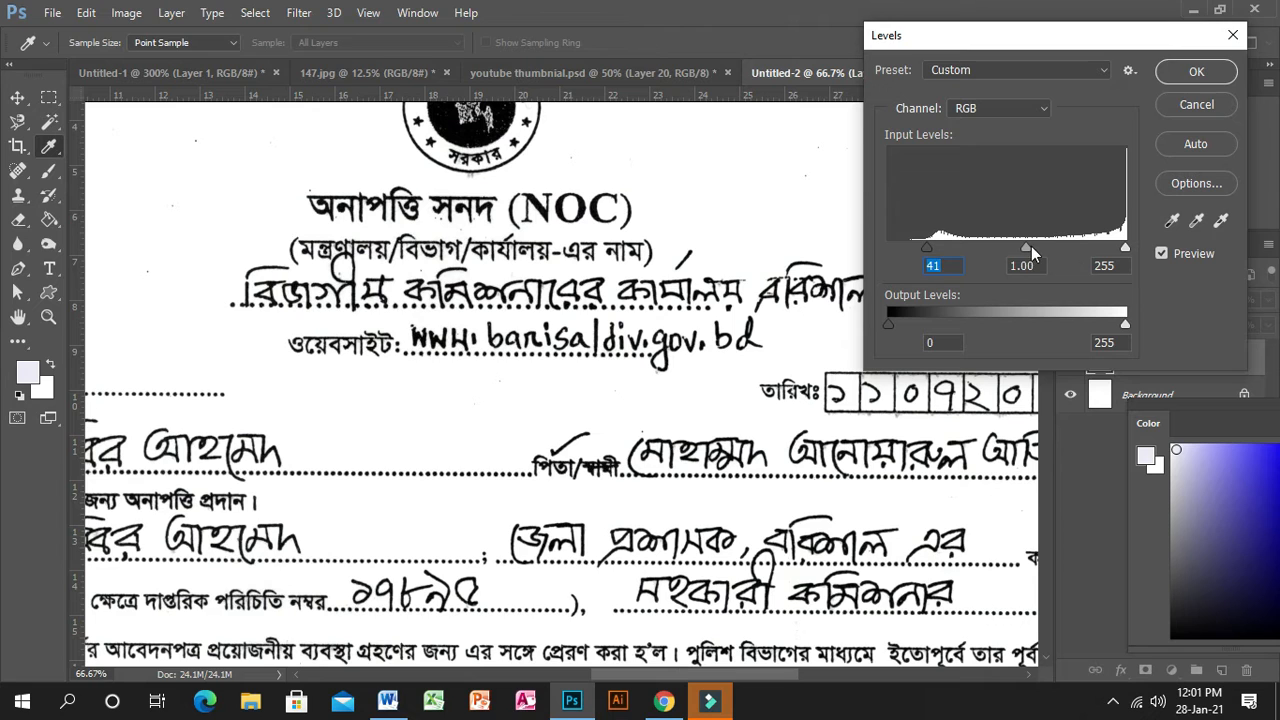
pyautogui.moveTo(1031, 247); pyautogui.dragTo(1018, 246)
pyautogui.click(1187, 78)
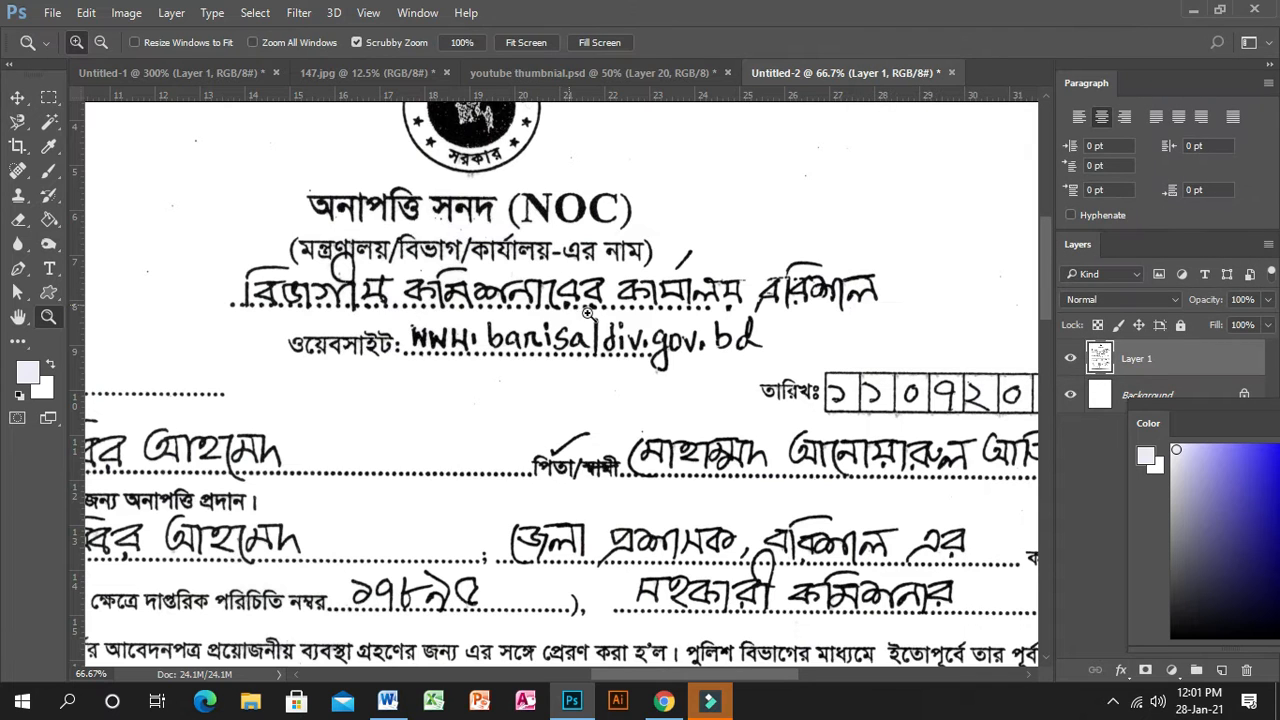
# - Select the clean top-right corner of the form's border and duplicate it onto a new layer
pyautogui.keyDown('alt'); pyautogui.click(670, 331); pyautogui.keyUp('alt')
pyautogui.keyDown('alt'); pyautogui.click(670, 331); pyautogui.keyUp('alt')
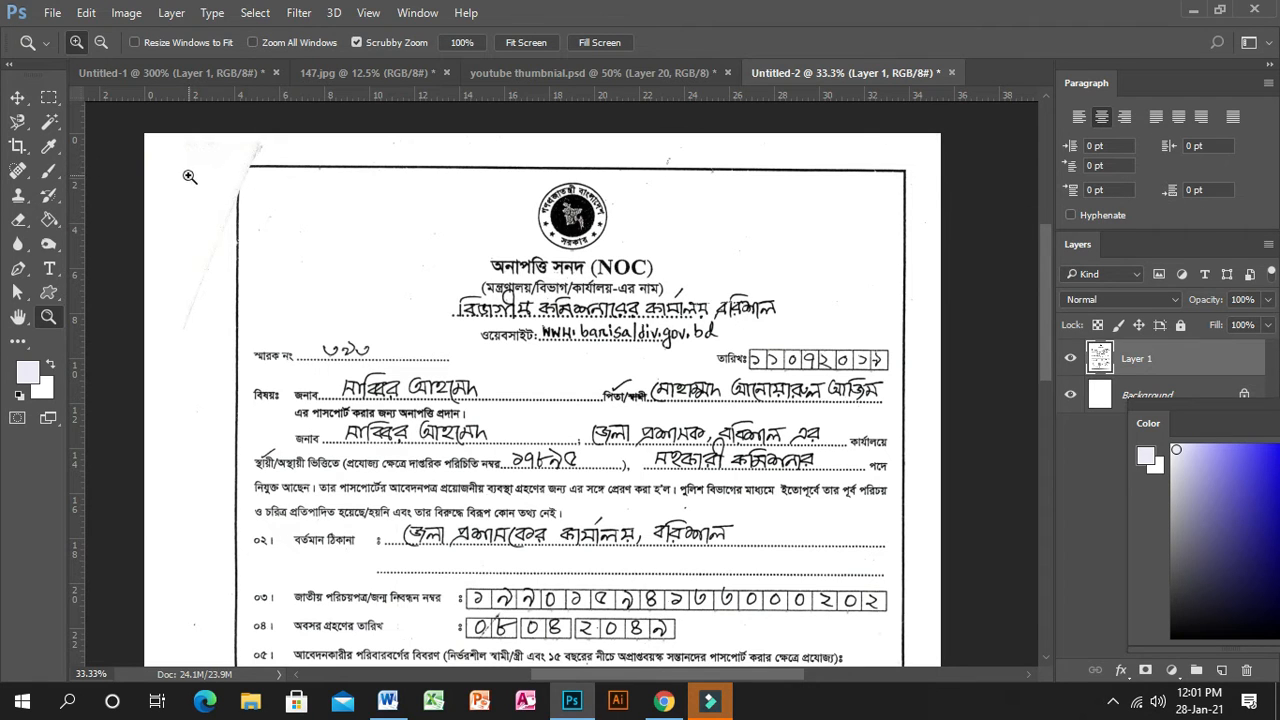
pyautogui.click(48, 98)
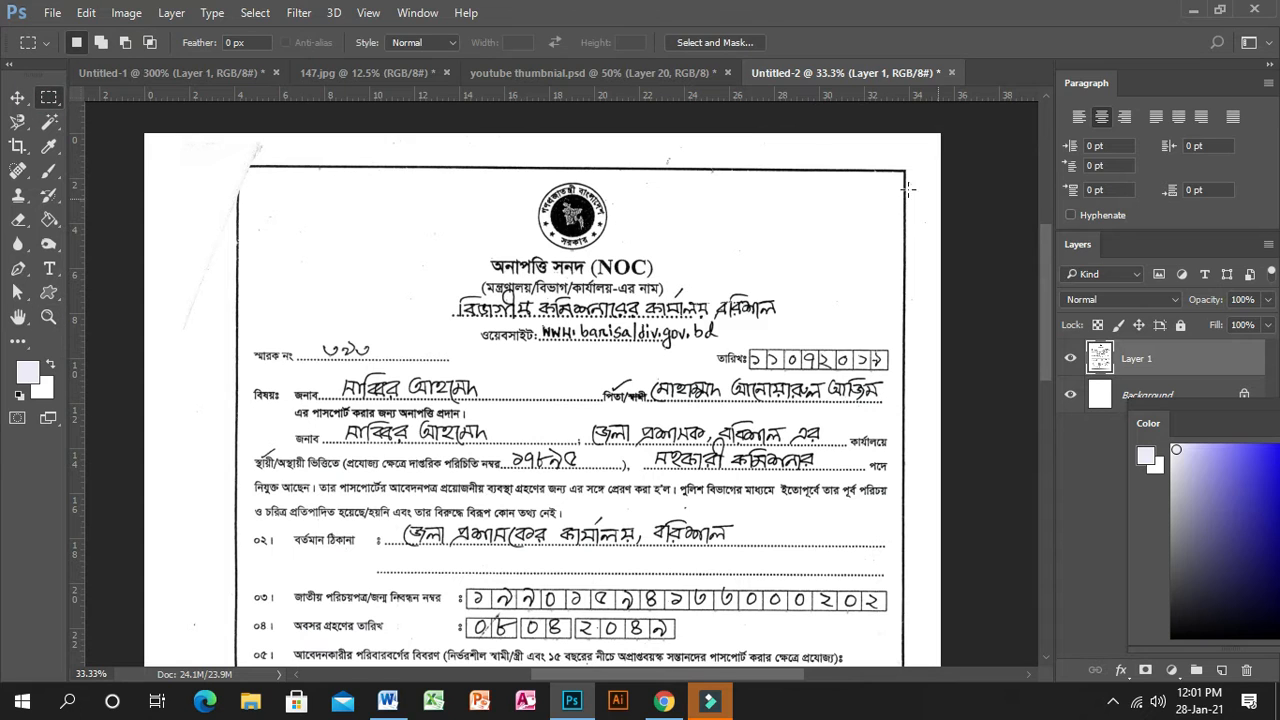
pyautogui.moveTo(811, 146); pyautogui.dragTo(924, 313)
pyautogui.hotkey('ctrl', 'j')
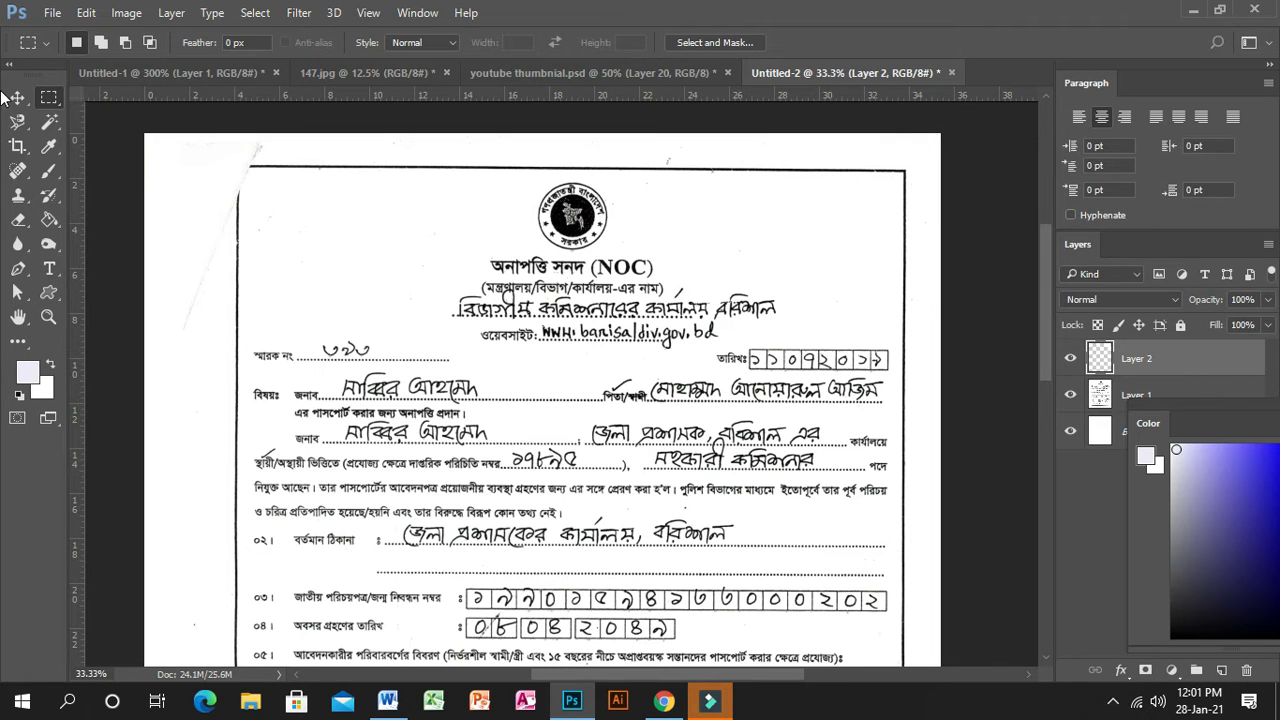
# - Flip the copied border corner horizontally and place it over the damaged top-left corner of the form
pyautogui.click(18, 97)
pyautogui.moveTo(874, 231); pyautogui.dragTo(333, 235)
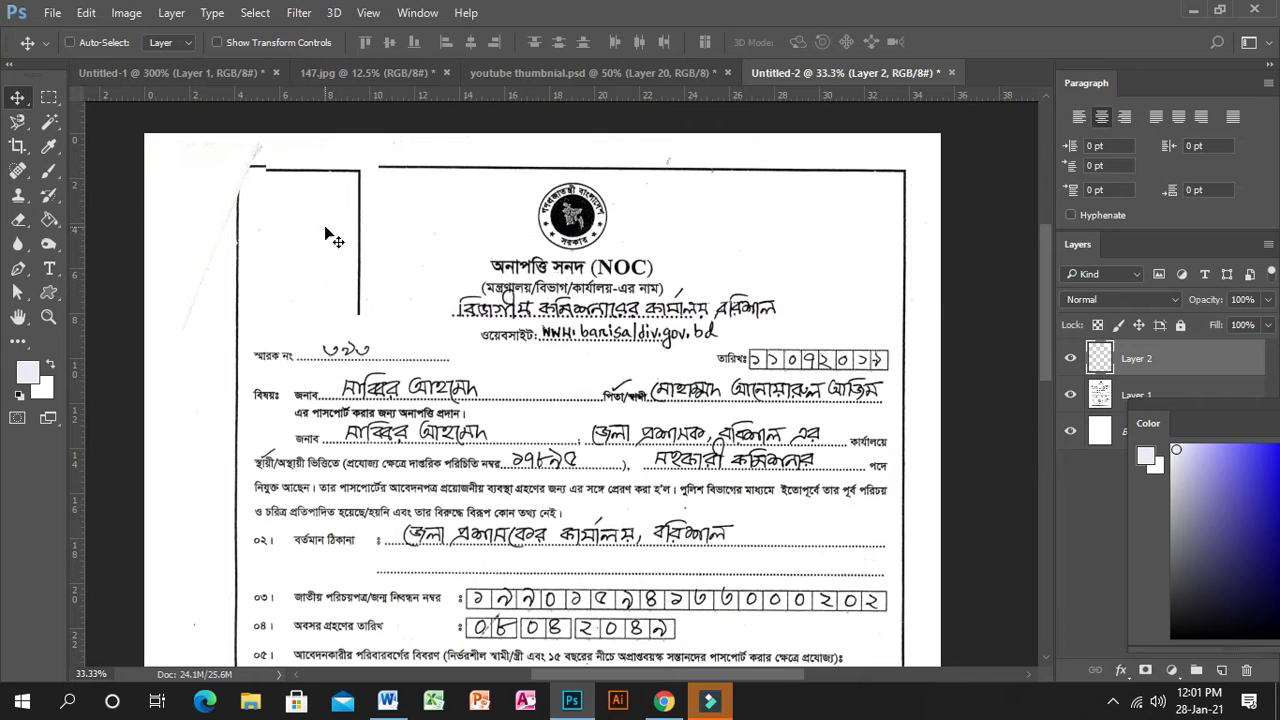
pyautogui.click(85, 13)
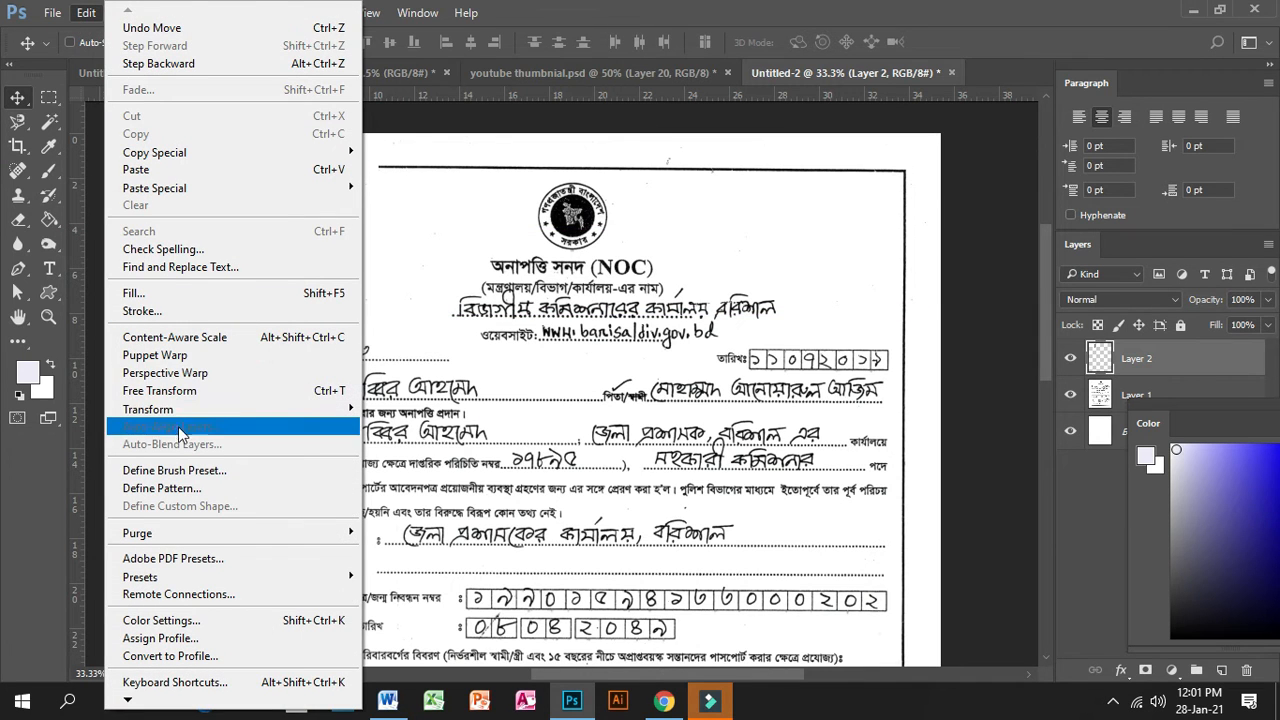
pyautogui.moveTo(176, 413)
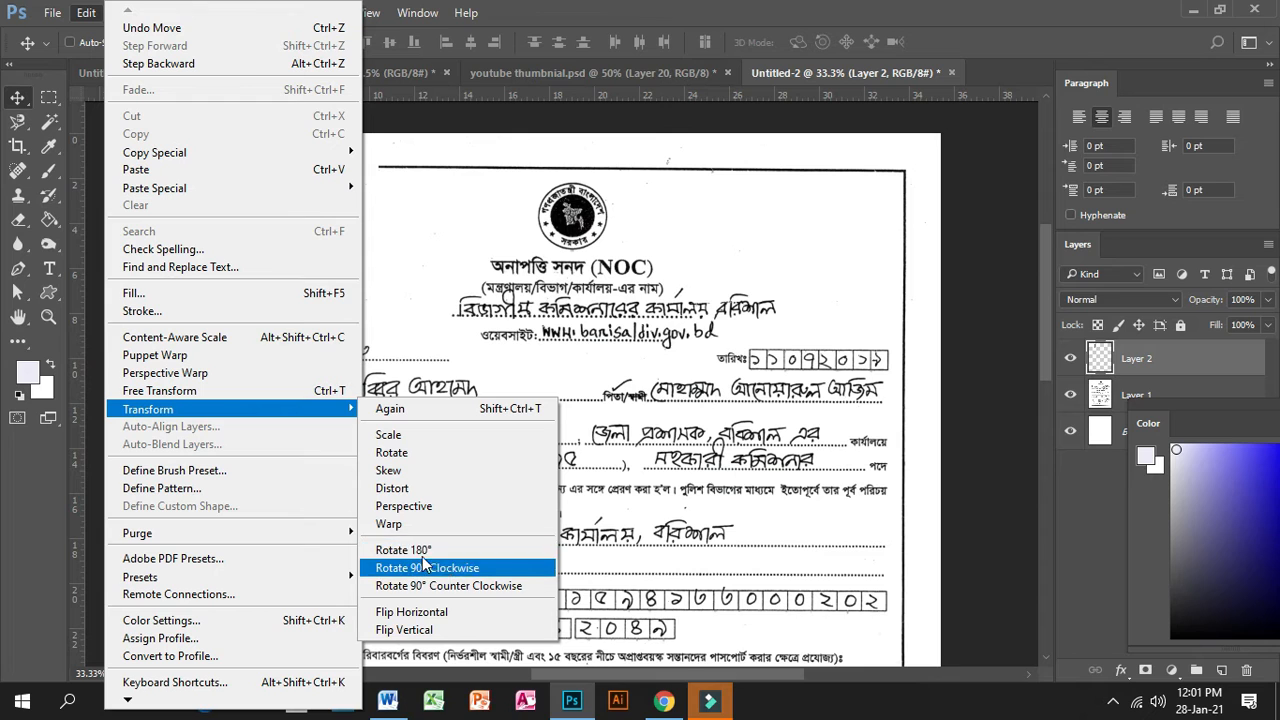
pyautogui.click(411, 613)
pyautogui.moveTo(300, 208); pyautogui.dragTo(256, 205)
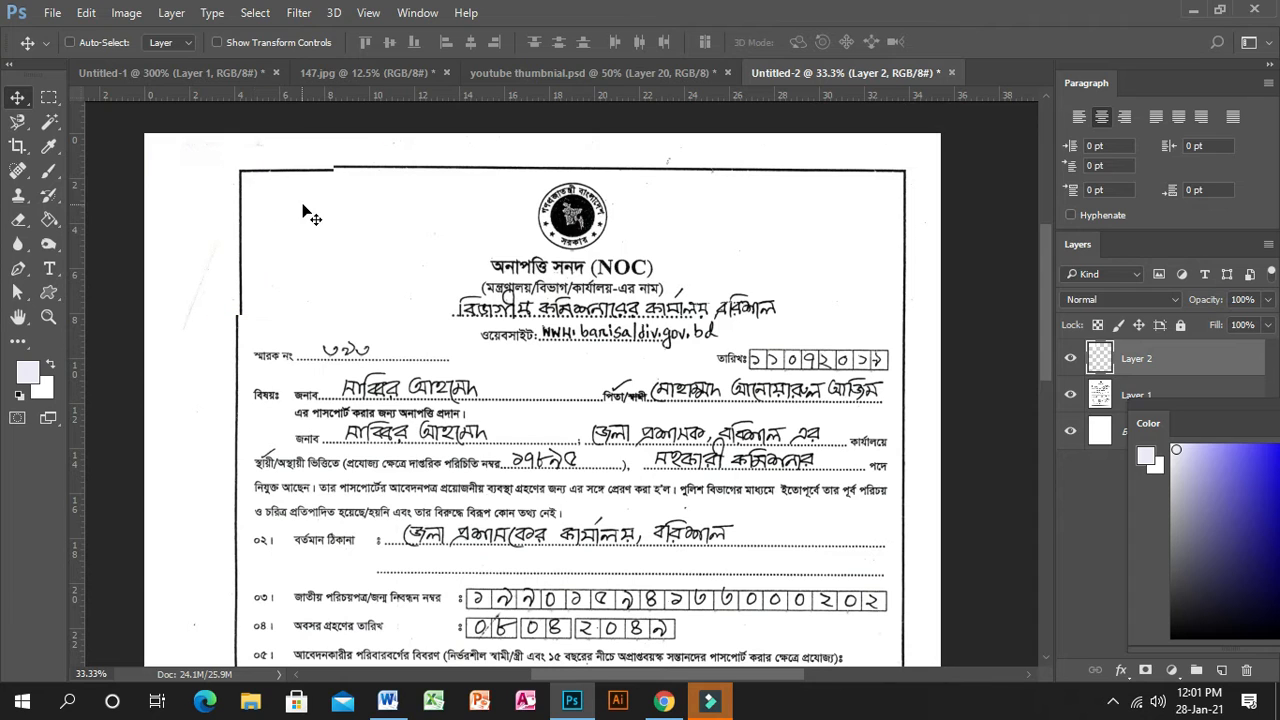
# - Nudge the flipped corner piece left and up until it lines up with the existing border lines
pyautogui.press('Left')
pyautogui.press('Left')
pyautogui.press('Left')
pyautogui.press('Left')
pyautogui.press('Left')
pyautogui.press('Left')
pyautogui.press('Left')
pyautogui.press('Left')
pyautogui.press('Left')
pyautogui.press('Left')
pyautogui.press('Left')
pyautogui.press('Left')
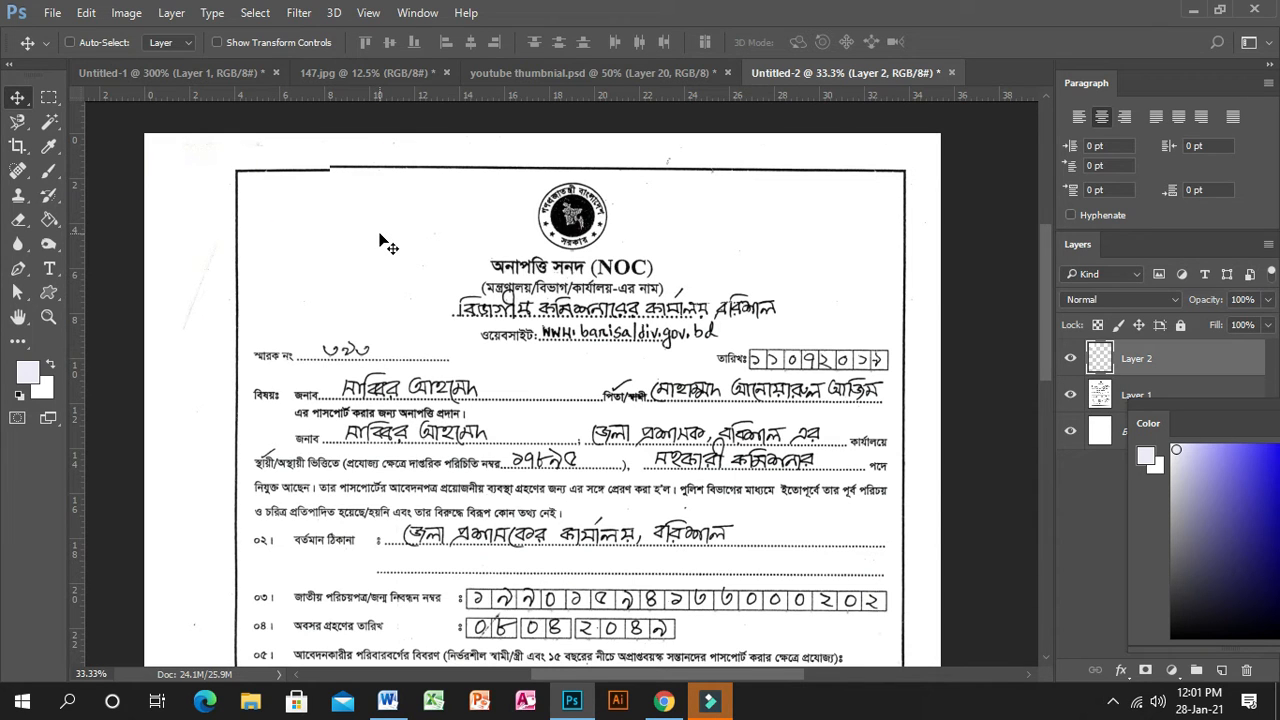
pyautogui.press('Up')
pyautogui.press('Up')
pyautogui.press('Up')
pyautogui.press('Up')
pyautogui.press('Up')
pyautogui.press('Up')
pyautogui.press('Up')
pyautogui.press('Up')
pyautogui.press('Up')
pyautogui.press('Up')
pyautogui.press('Up')
pyautogui.press('Up')
pyautogui.press('Up')
pyautogui.press('Up')
pyautogui.press('Up')
pyautogui.press('Up')
pyautogui.press('Up')
pyautogui.press('Up')
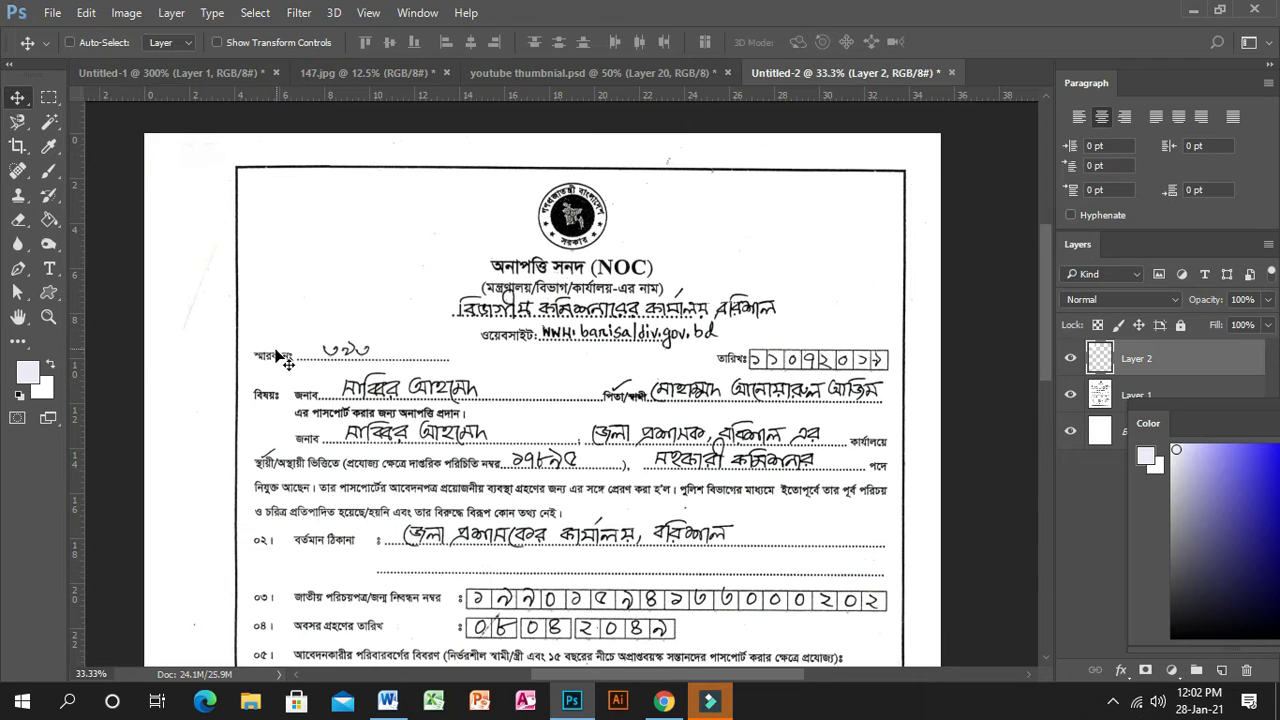
# - Fill the creased strip of the left margin with white (ffffff) sampled from the page, and deselect it
pyautogui.click(49, 97)
pyautogui.moveTo(162, 229); pyautogui.dragTo(224, 472)
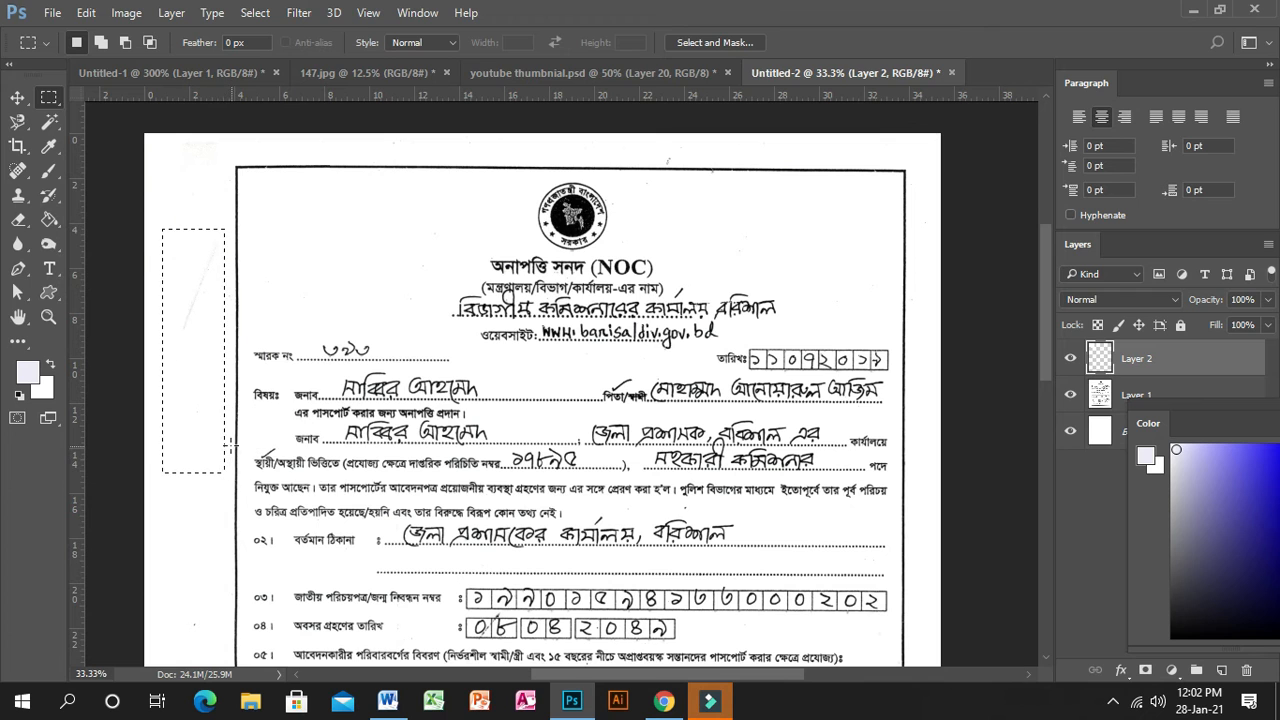
pyautogui.click(25, 374)
pyautogui.click(426, 236)
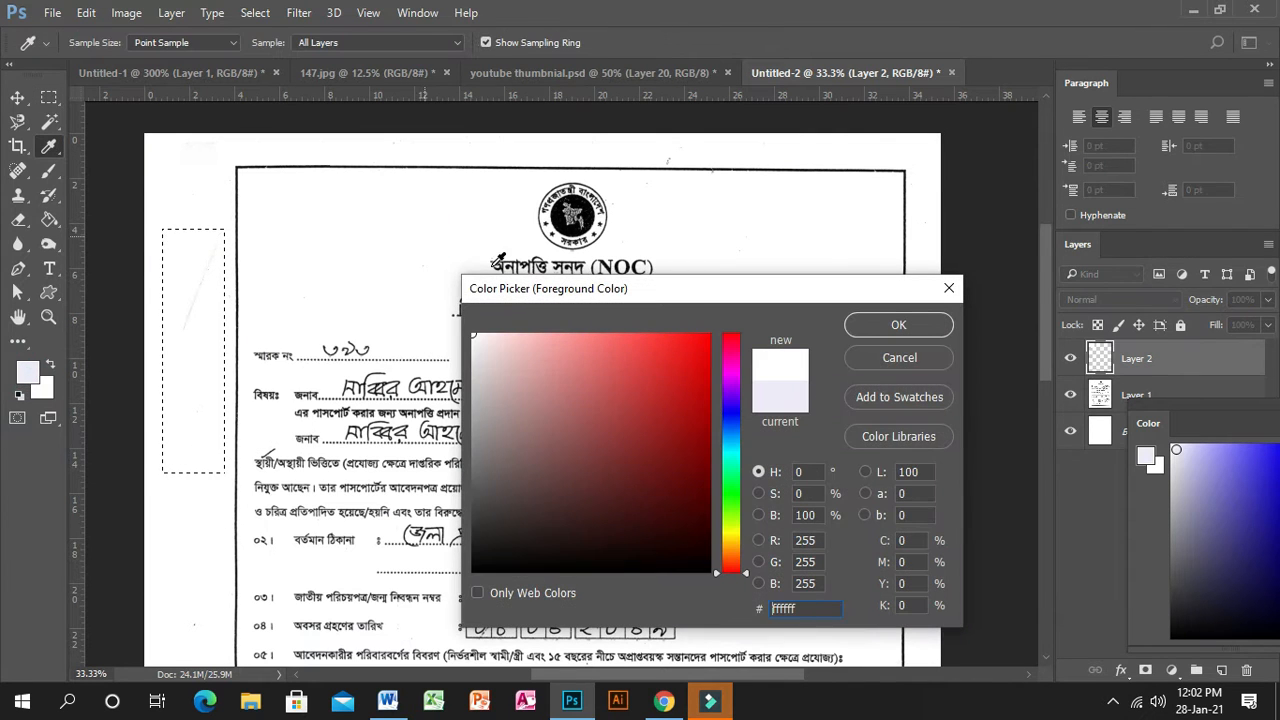
pyautogui.click(893, 326)
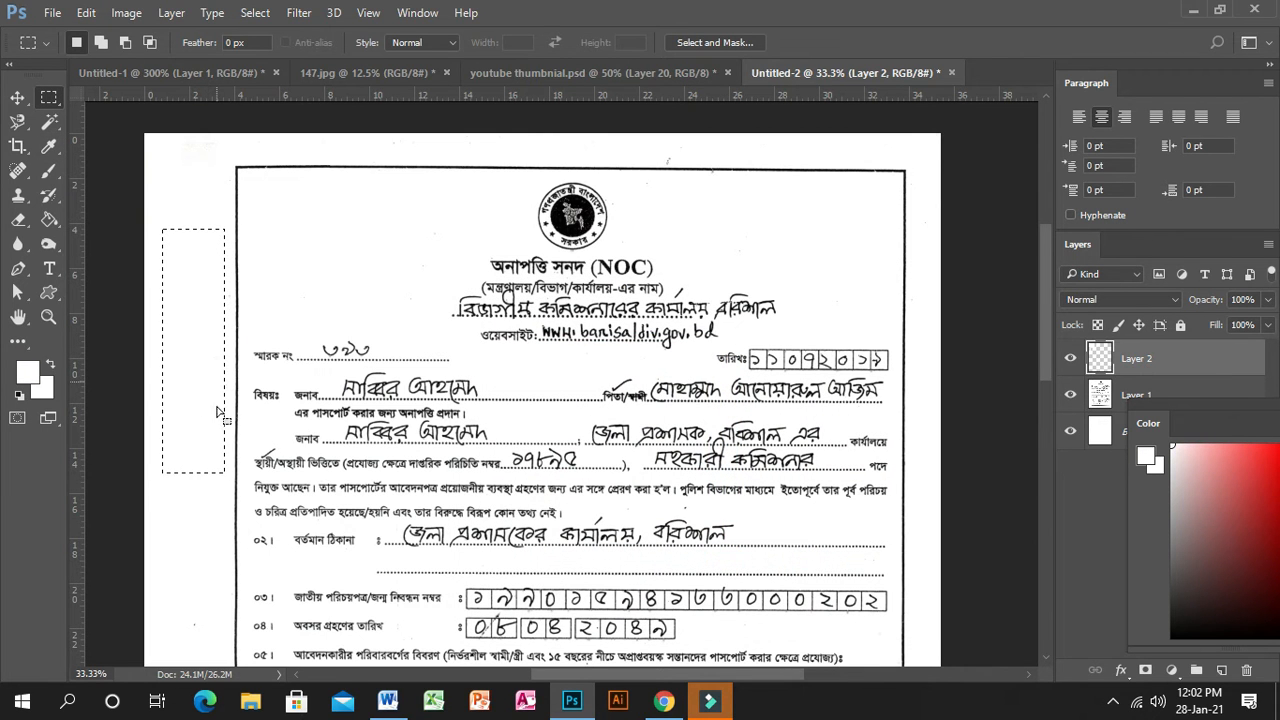
pyautogui.click(338, 248)
# - Cover the ends of the handwritten office name and website lines with white, and deselect the area
pyautogui.scroll(-3, 838, 277)
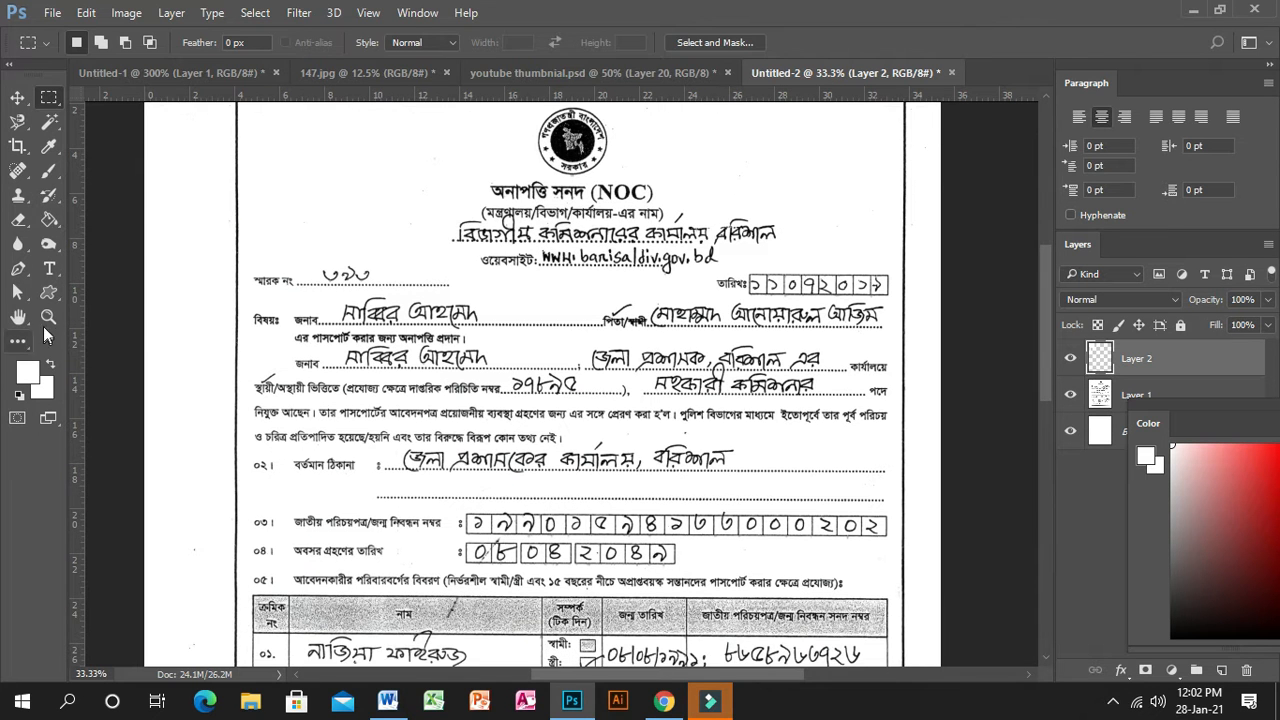
pyautogui.click(47, 317)
pyautogui.click(703, 223)
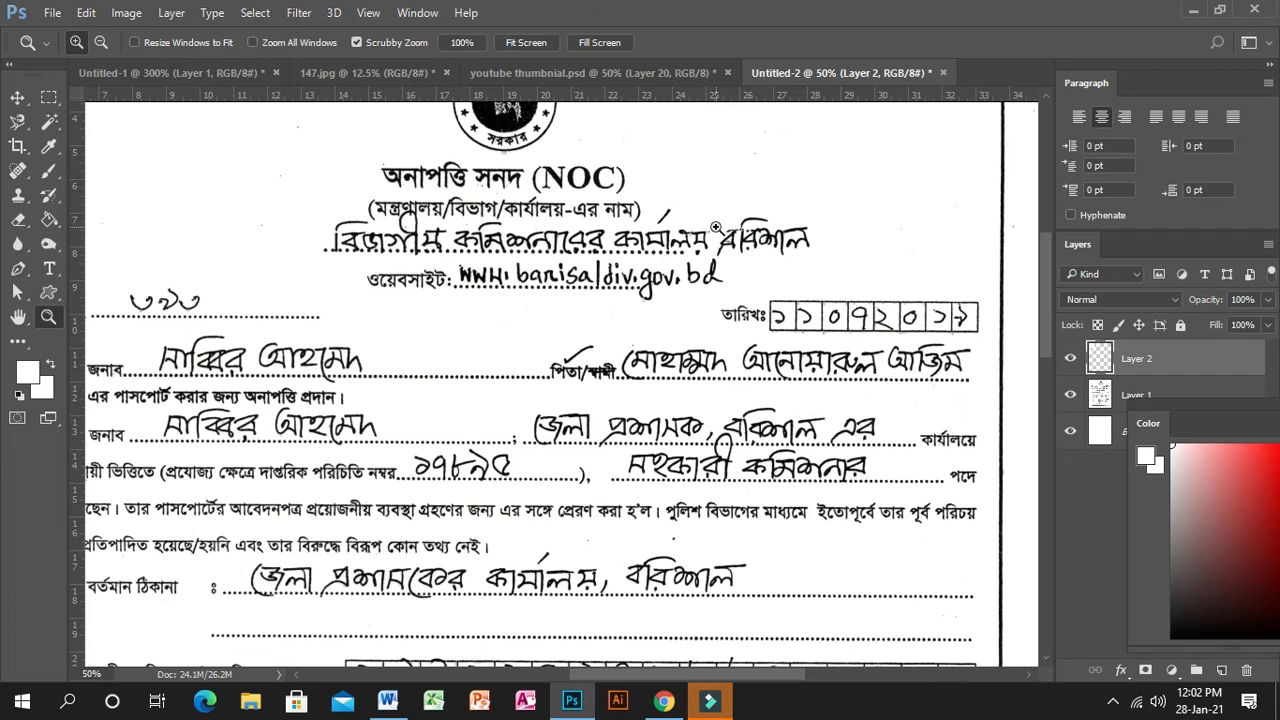
pyautogui.click(53, 104)
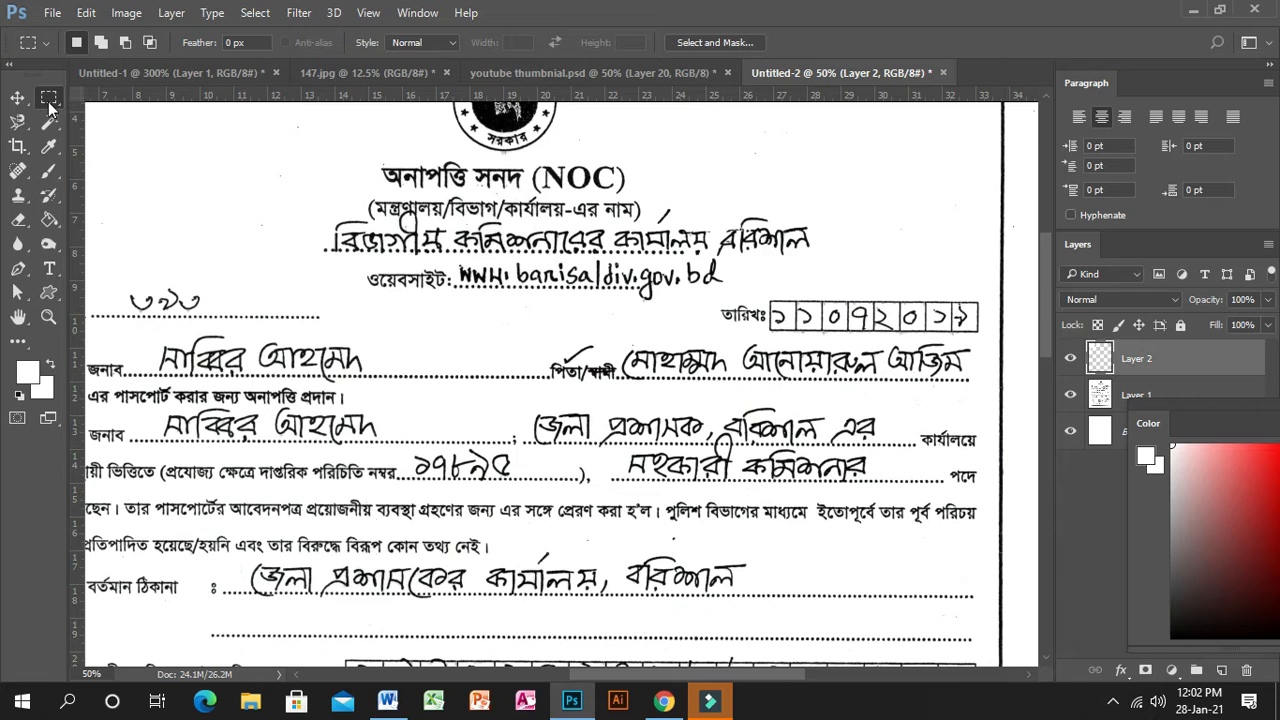
pyautogui.moveTo(710, 211); pyautogui.dragTo(804, 258)
pyautogui.click(800, 264)
pyautogui.moveTo(713, 216); pyautogui.dragTo(830, 283)
pyautogui.moveTo(692, 208); pyautogui.dragTo(838, 285)
pyautogui.press('Delete')
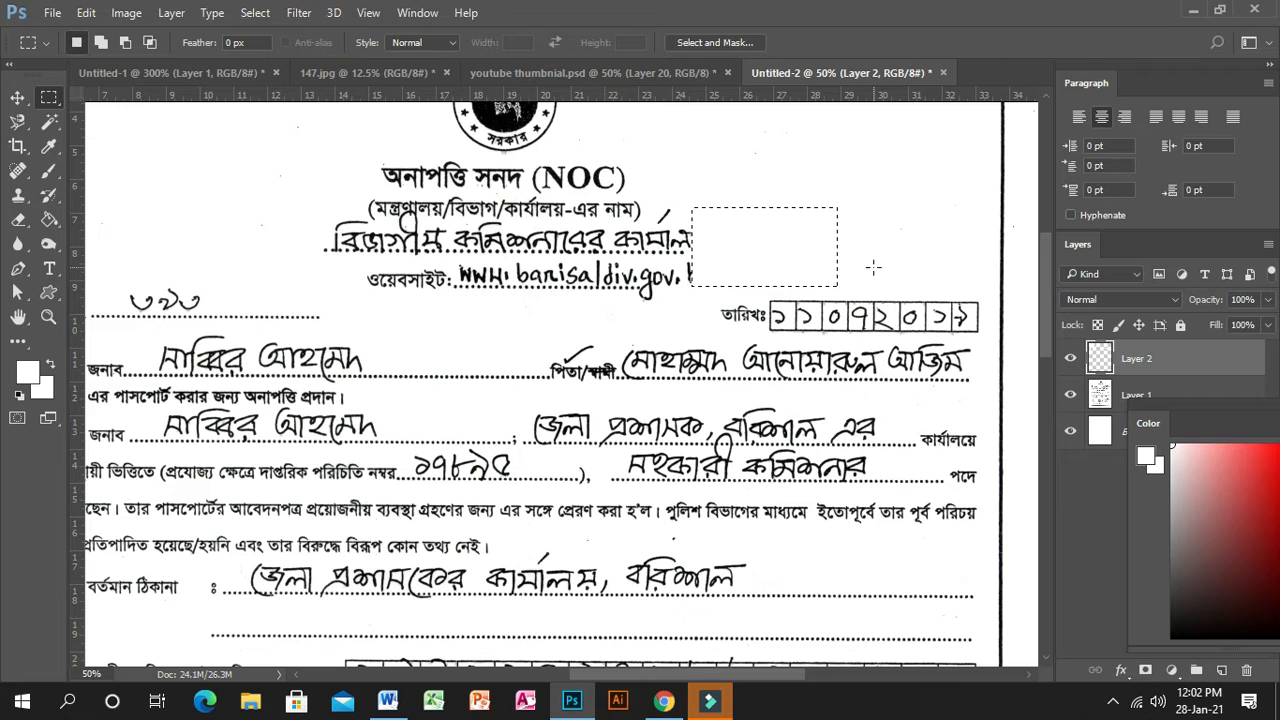
pyautogui.click(874, 251)
# - Select the remaining handwritten office line, shift that selection onto the blank dotted address line and try to copy it
pyautogui.moveTo(324, 212); pyautogui.dragTo(424, 254)
pyautogui.moveTo(320, 214); pyautogui.dragTo(694, 255)
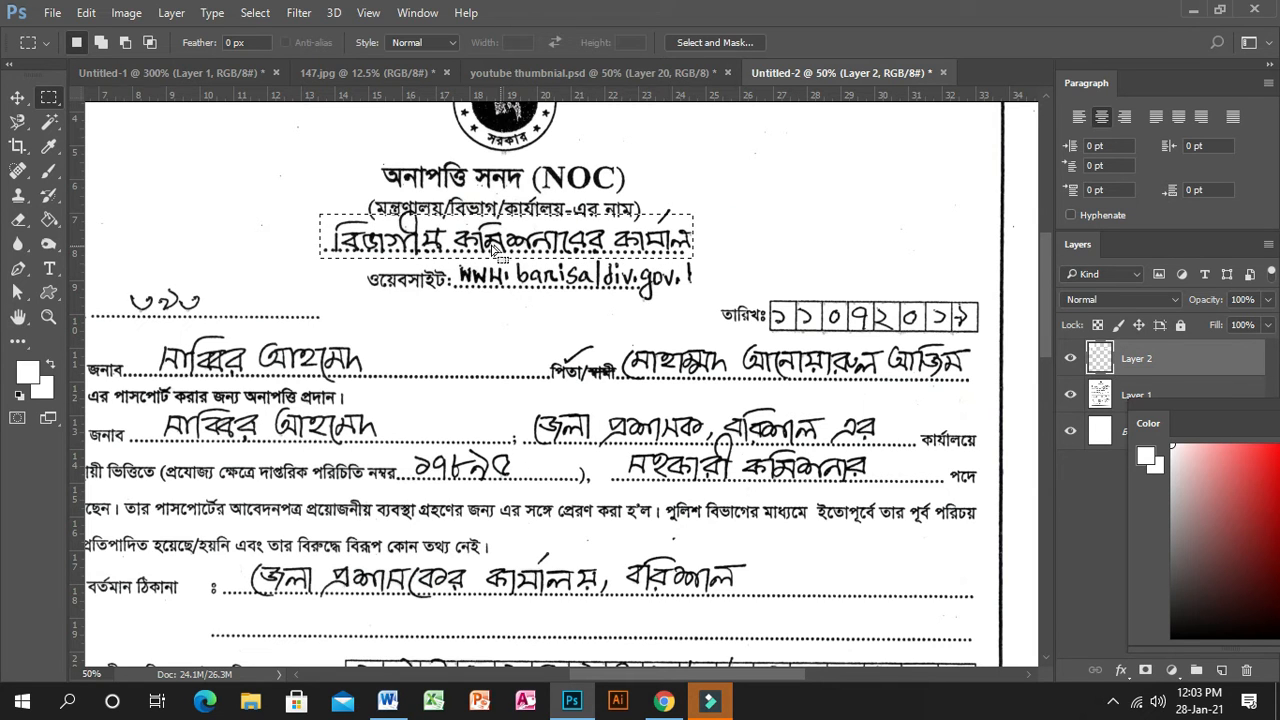
pyautogui.scroll(-3, 478, 244)
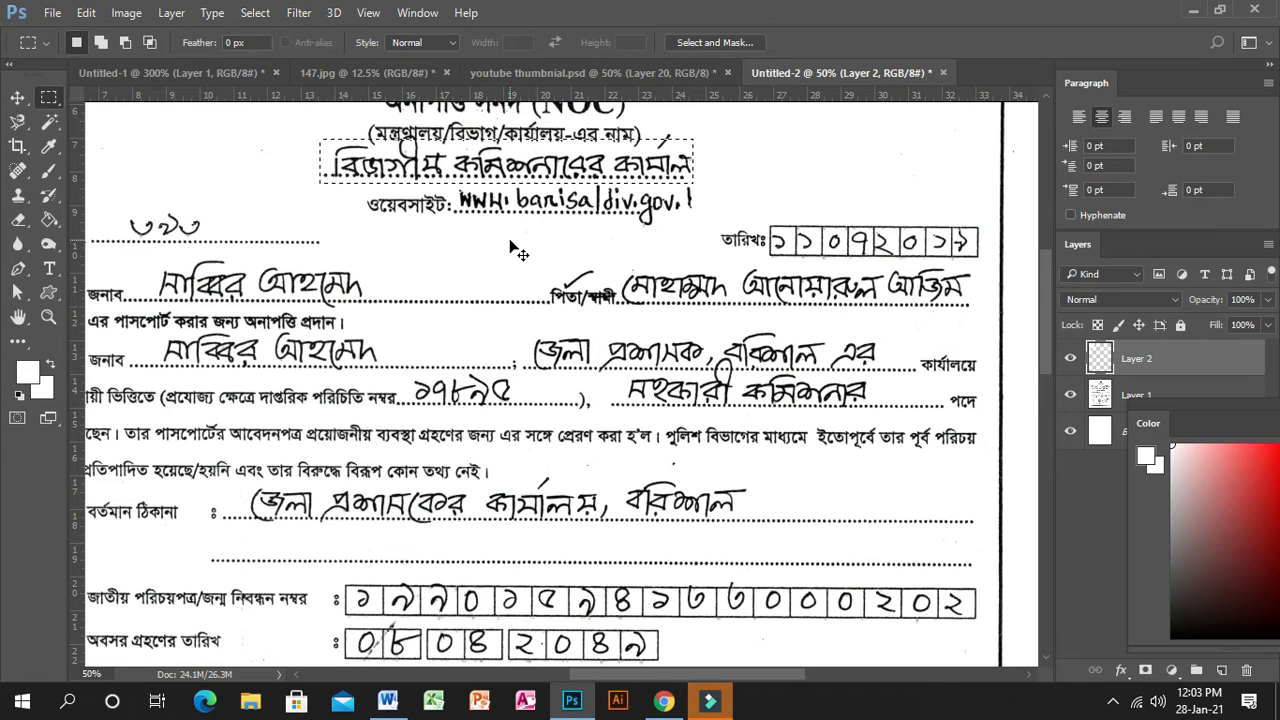
pyautogui.scroll(1, 517, 252)
pyautogui.scroll(-1, 517, 252)
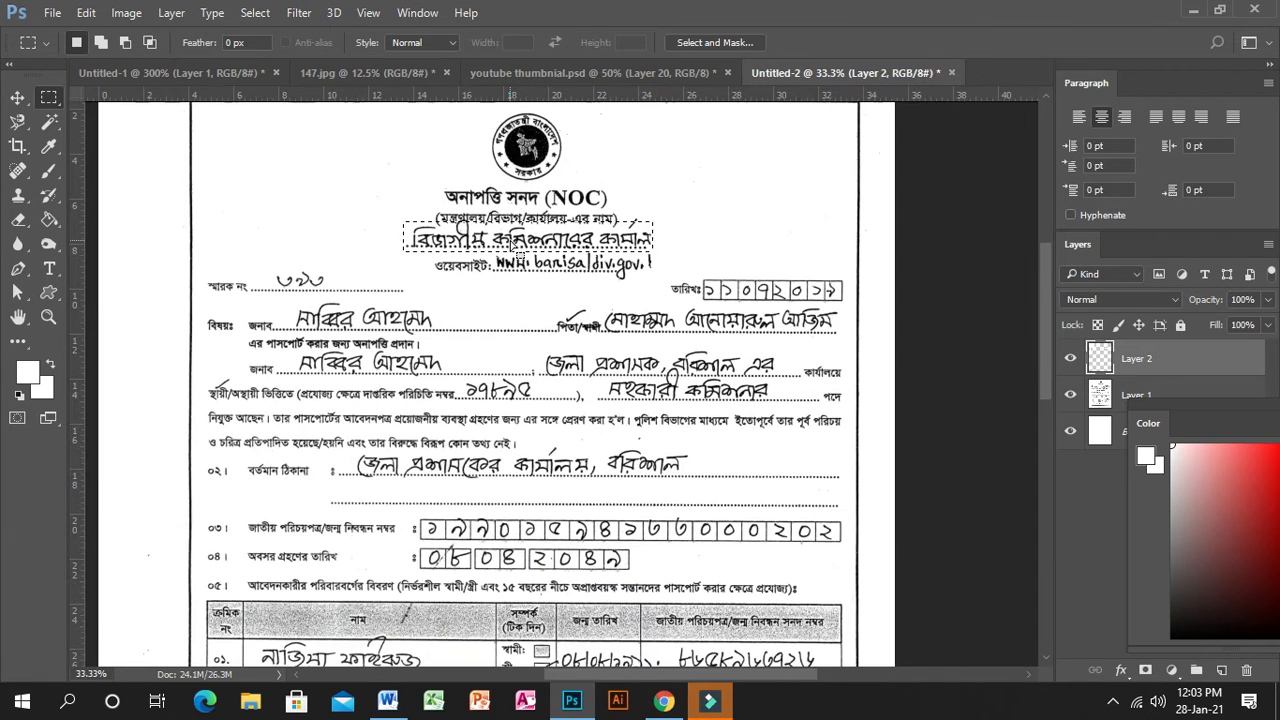
pyautogui.moveTo(510, 240); pyautogui.dragTo(432, 497)
pyautogui.hotkey('ctrl', 'c')
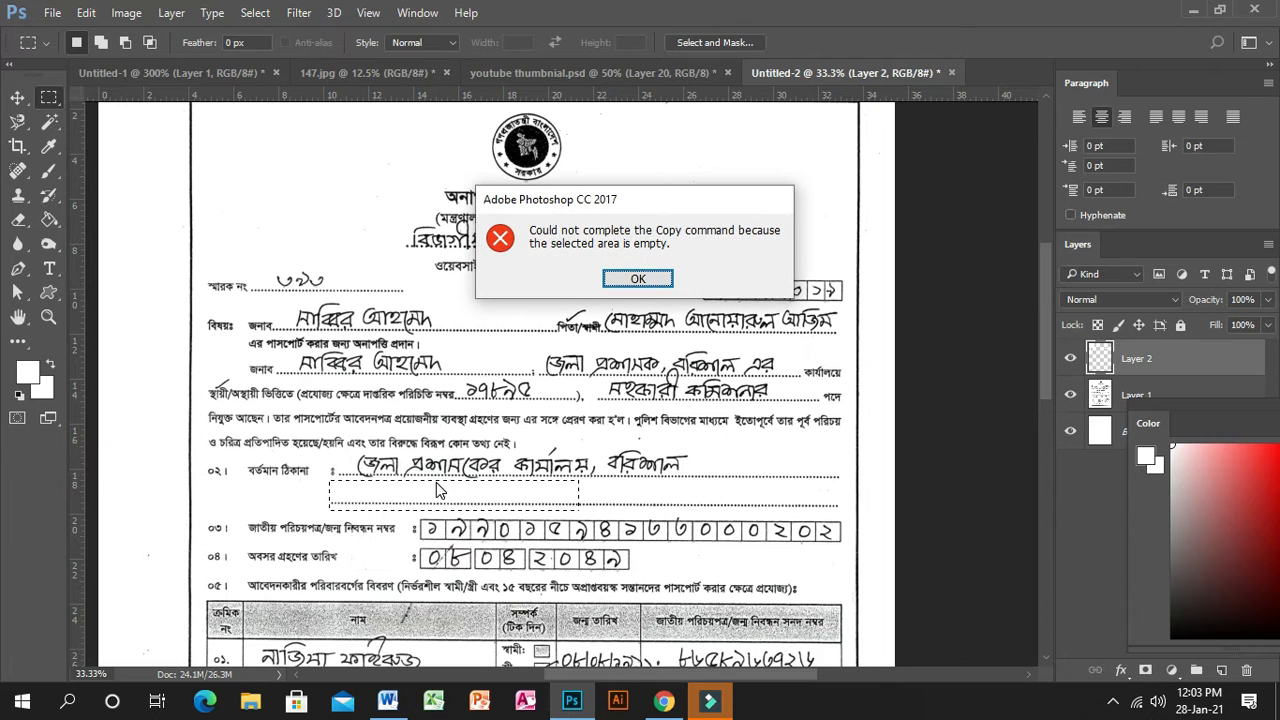
pyautogui.click(634, 280)
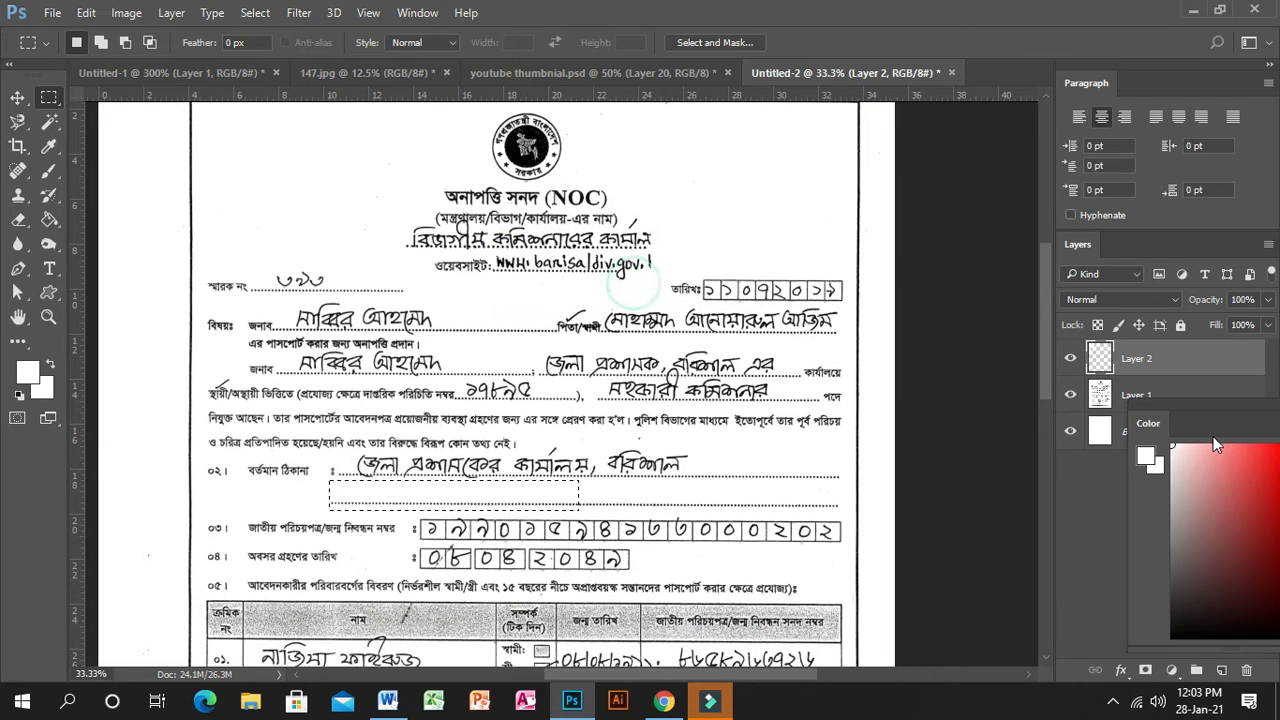
# - Copy the blank dotted line from Layer 1 and place the pasted piece over the handwritten office name
pyautogui.click(1128, 397)
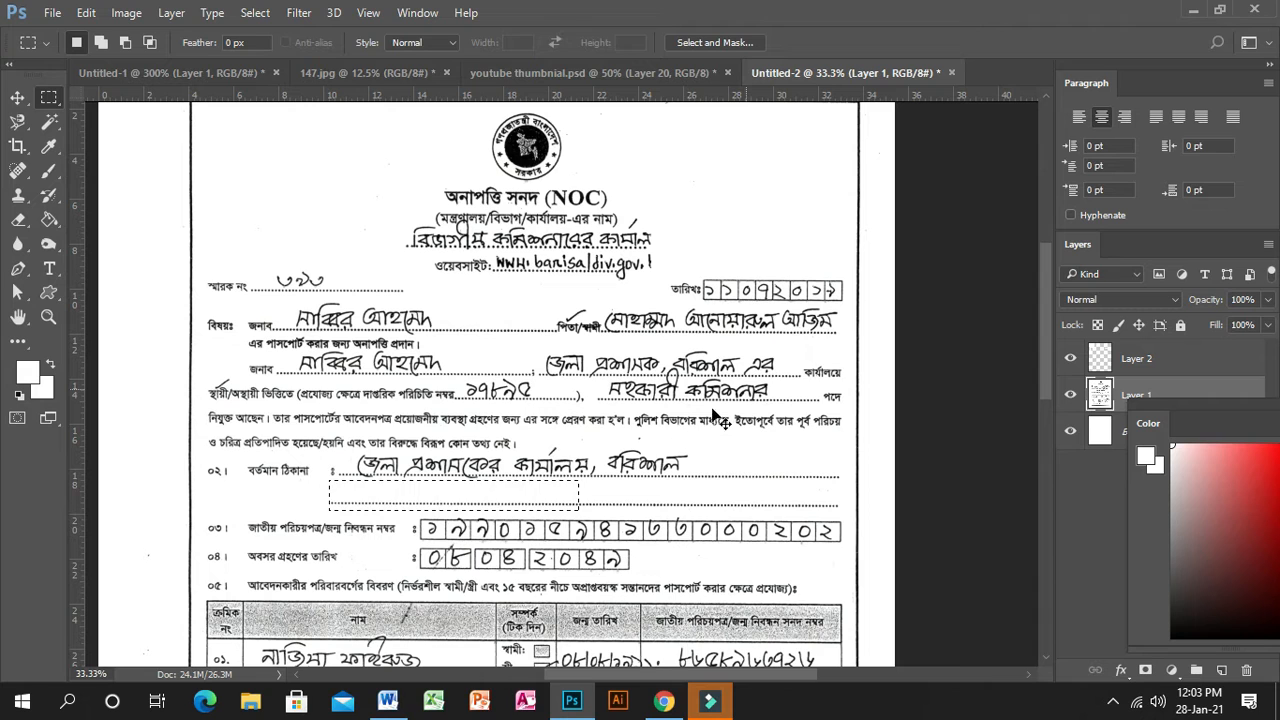
pyautogui.hotkey('ctrl', 'c')
pyautogui.hotkey('ctrl', 'v')
pyautogui.click(16, 97)
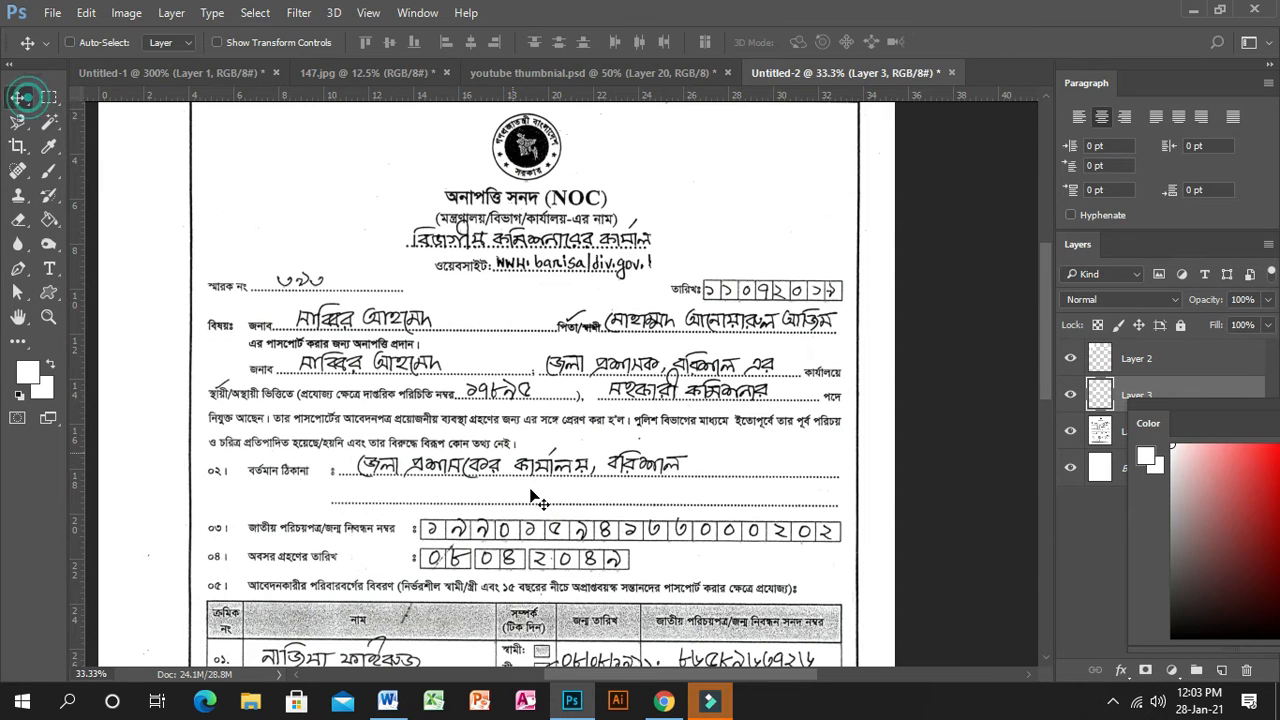
pyautogui.moveTo(446, 496); pyautogui.dragTo(525, 241)
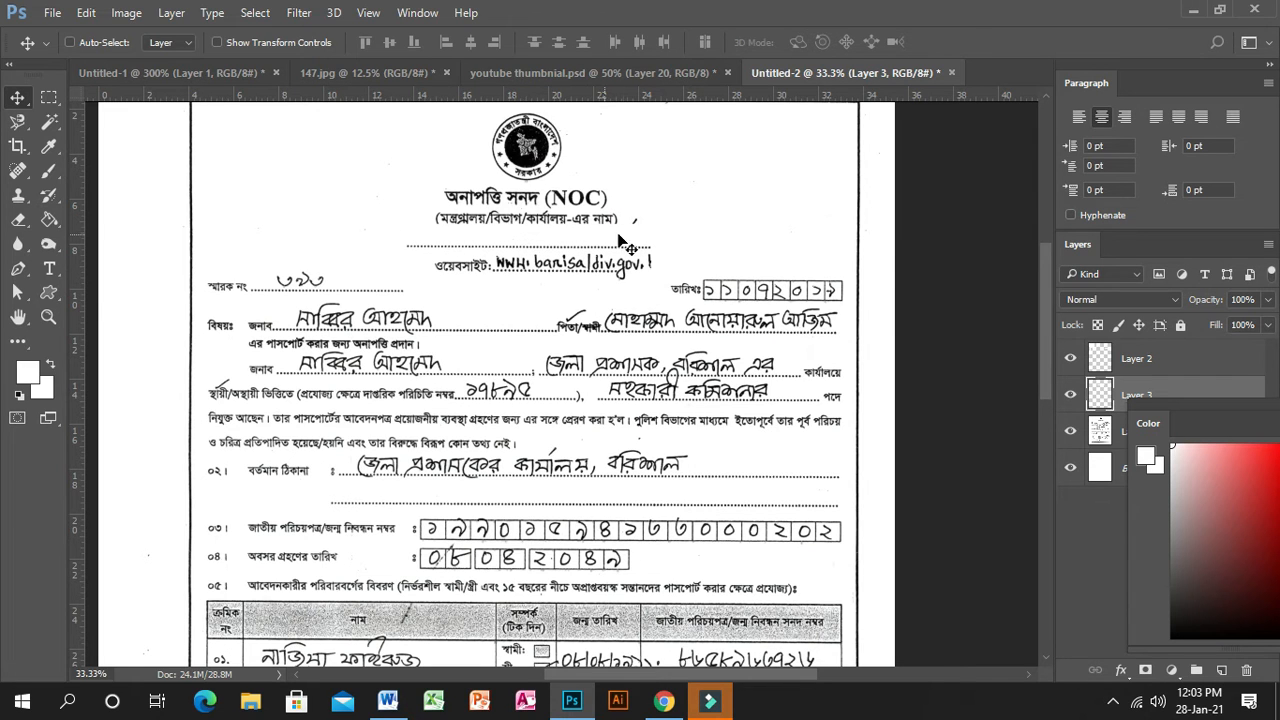
# - Fill the stray pen stroke left above the new dotted line with white and deselect it
pyautogui.click(48, 97)
pyautogui.moveTo(626, 210); pyautogui.dragTo(656, 233)
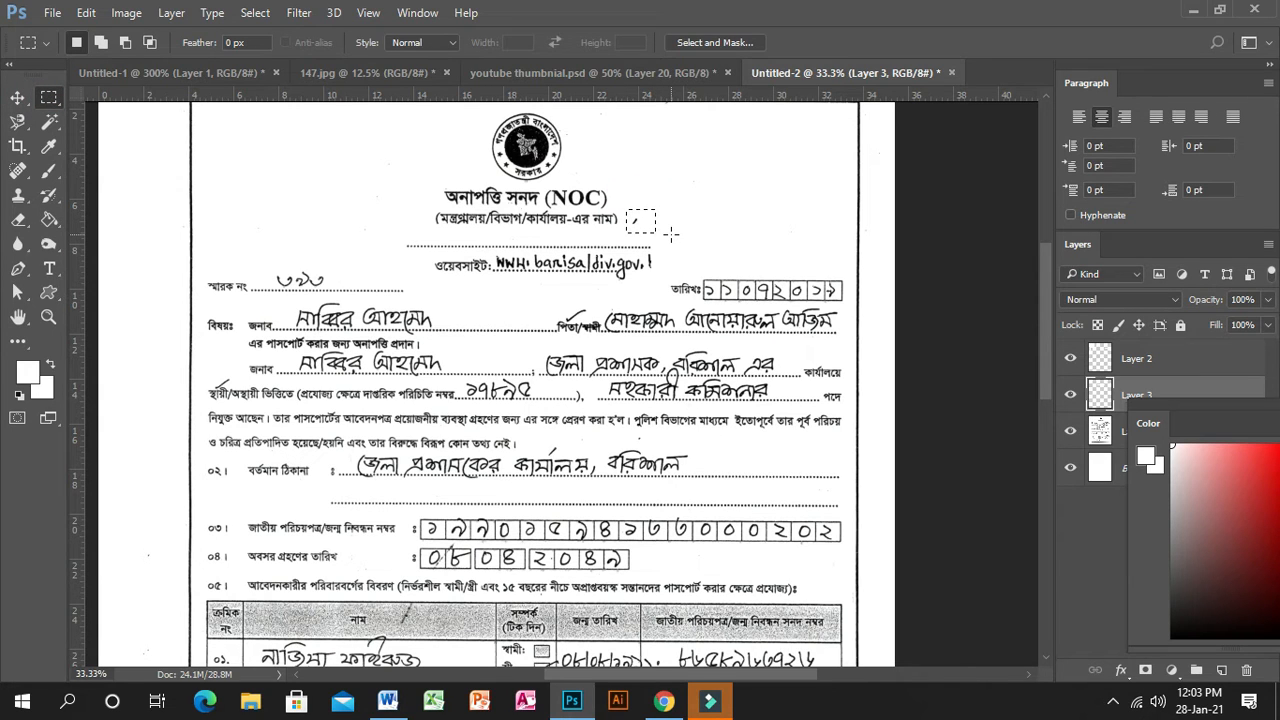
pyautogui.hotkey('alt', 'BackSpace')
pyautogui.click(713, 224)
# - Cover the end of the handwritten website address and the pen tail below its dotted line with white, and deselect
pyautogui.moveTo(616, 252); pyautogui.dragTo(661, 270)
pyautogui.click(48, 317)
pyautogui.click(571, 277)
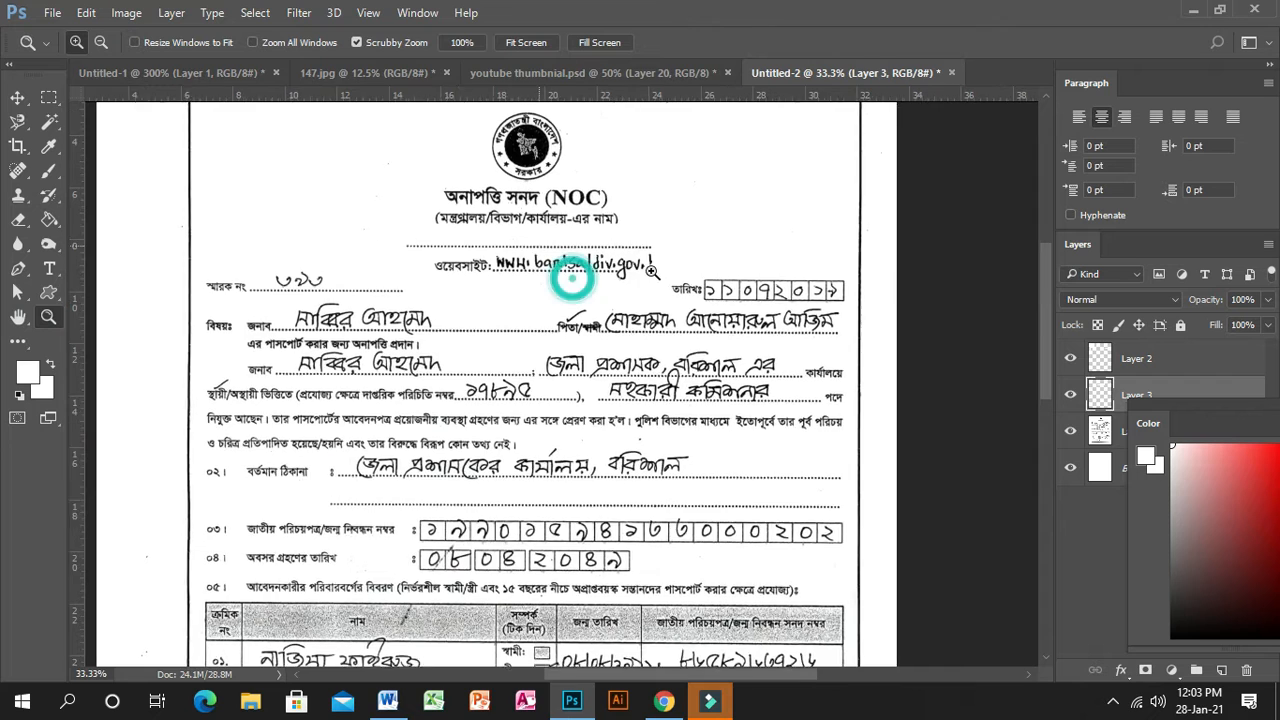
pyautogui.click(679, 270)
pyautogui.press('m')
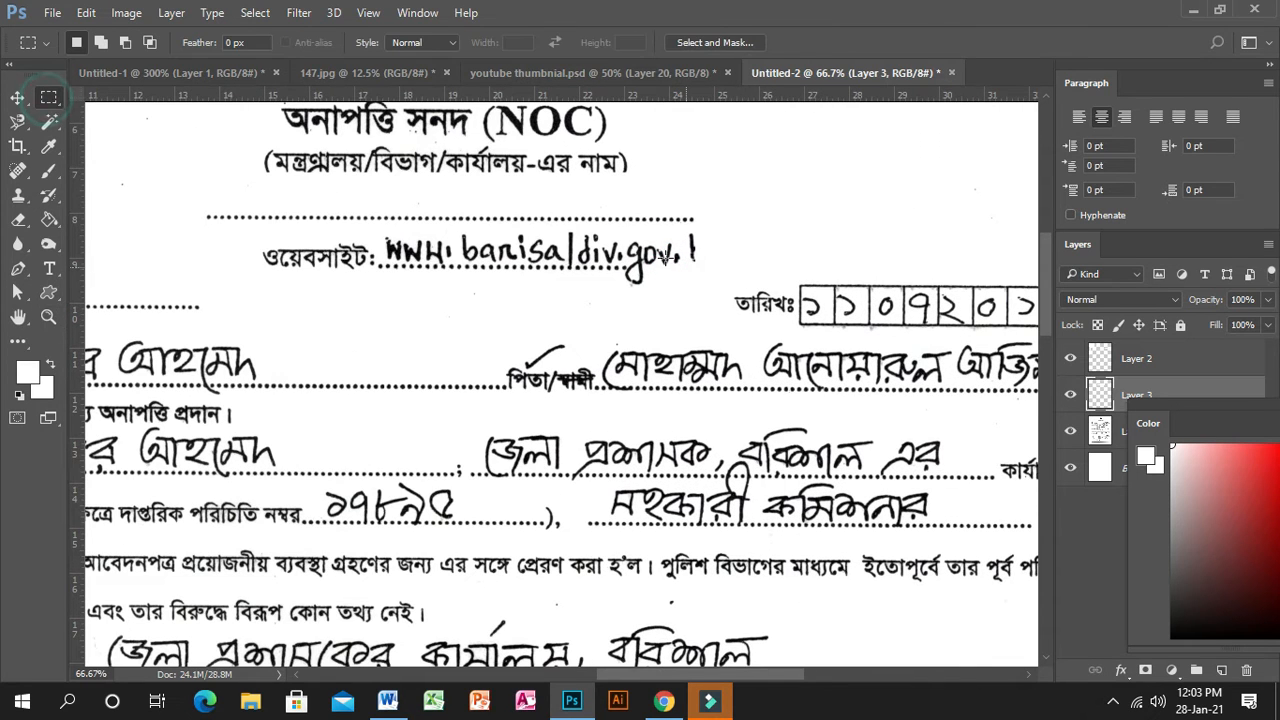
pyautogui.moveTo(627, 231); pyautogui.dragTo(698, 281)
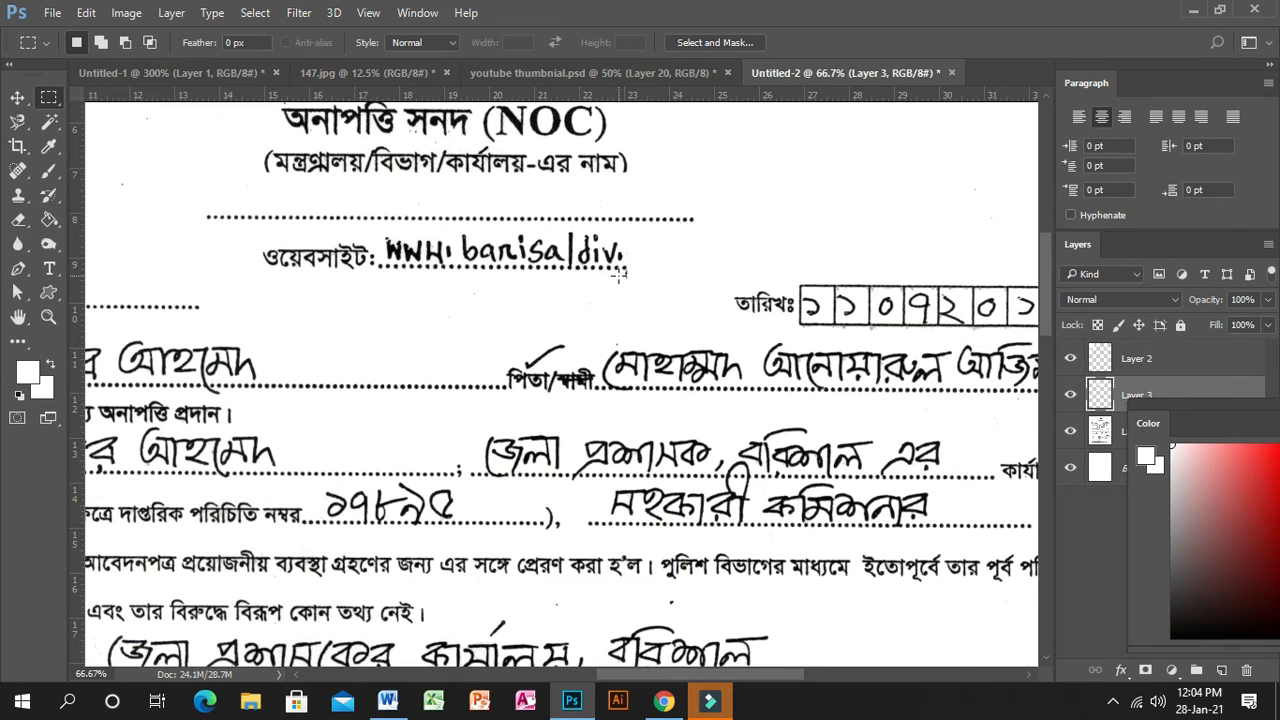
pyautogui.moveTo(620, 270); pyautogui.dragTo(640, 285)
pyautogui.click(741, 268)
# - Select the remaining handwritten website address, shift that selection onto the blank dotted address line and try to copy it
pyautogui.moveTo(376, 233); pyautogui.dragTo(643, 280)
pyautogui.click(470, 254)
pyautogui.scroll(-3, 500, 260)
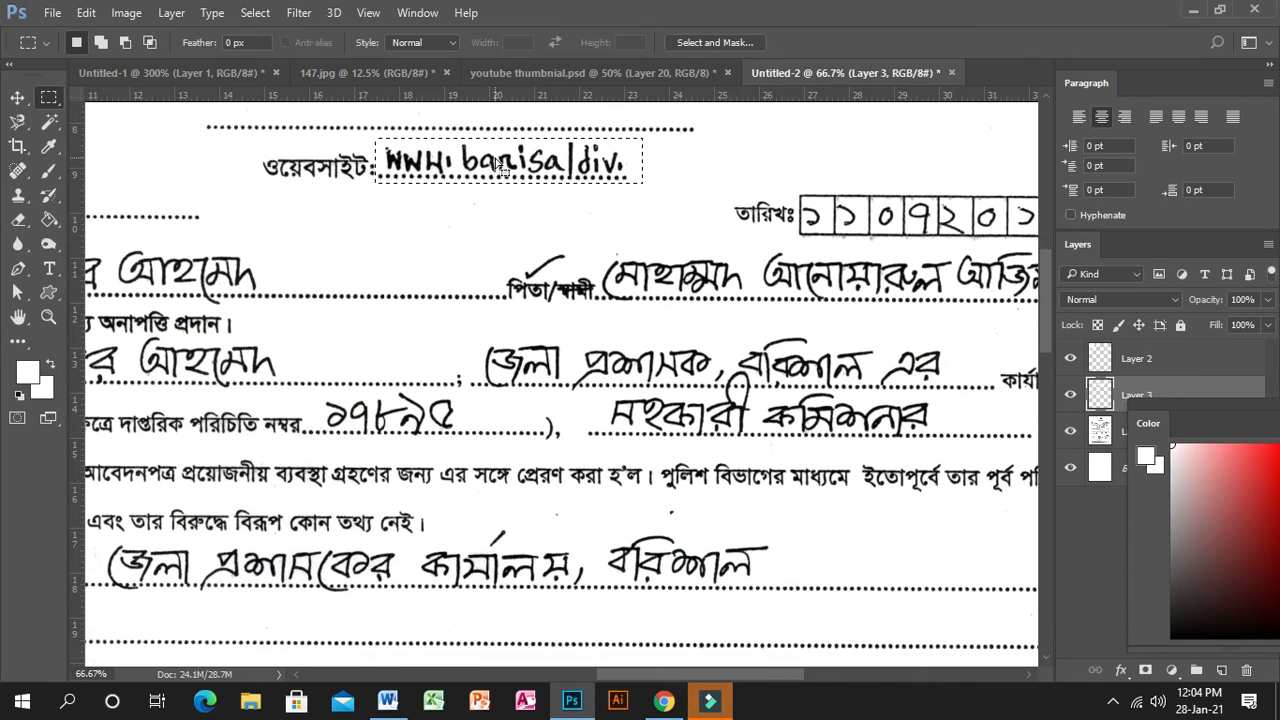
pyautogui.moveTo(493, 167); pyautogui.dragTo(396, 638)
pyautogui.hotkey('ctrl', 'c')
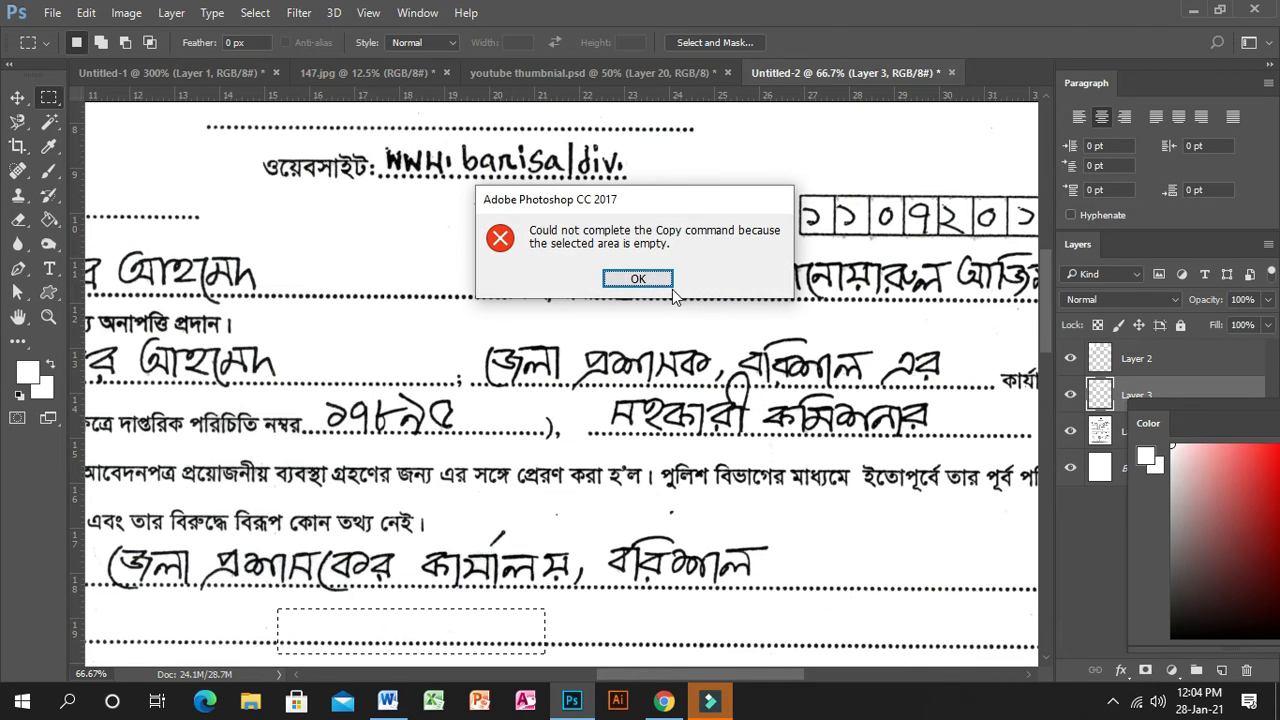
pyautogui.press('Return')
# - Copy the blank dotted line from Layer 1 and place the pasted piece over the handwritten website address
pyautogui.click(1106, 434)
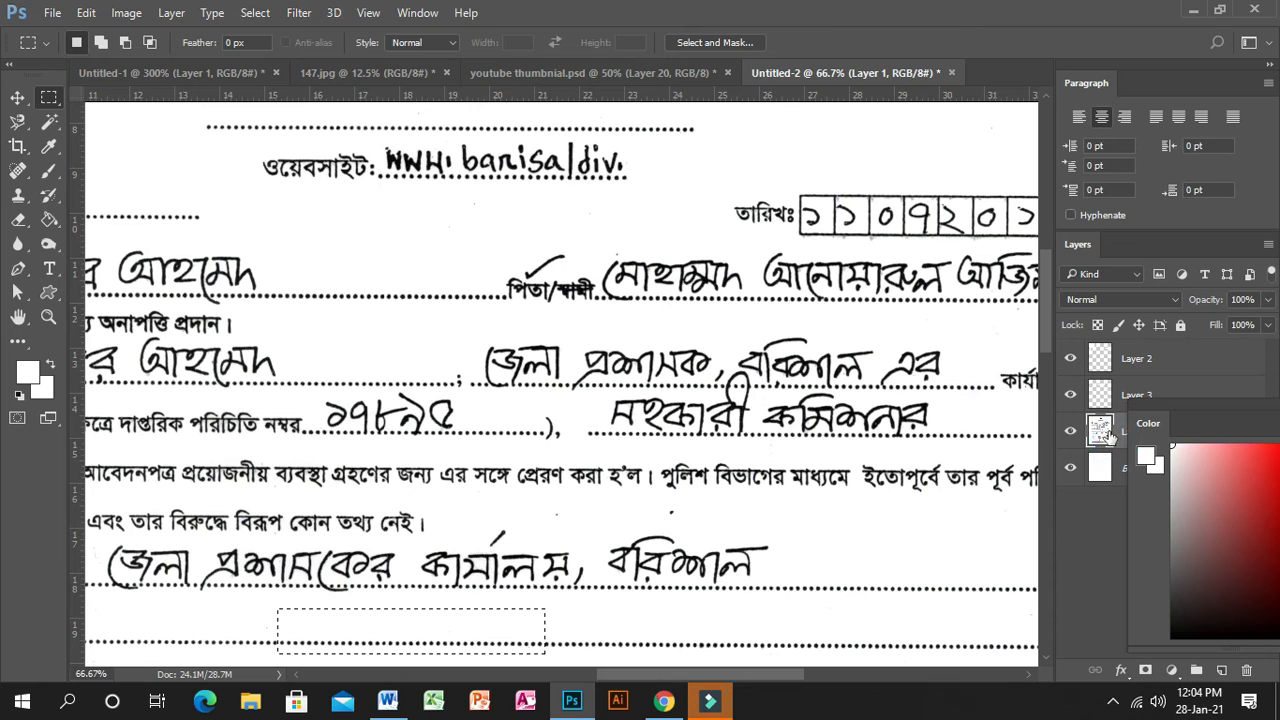
pyautogui.hotkey('ctrl', 'v')
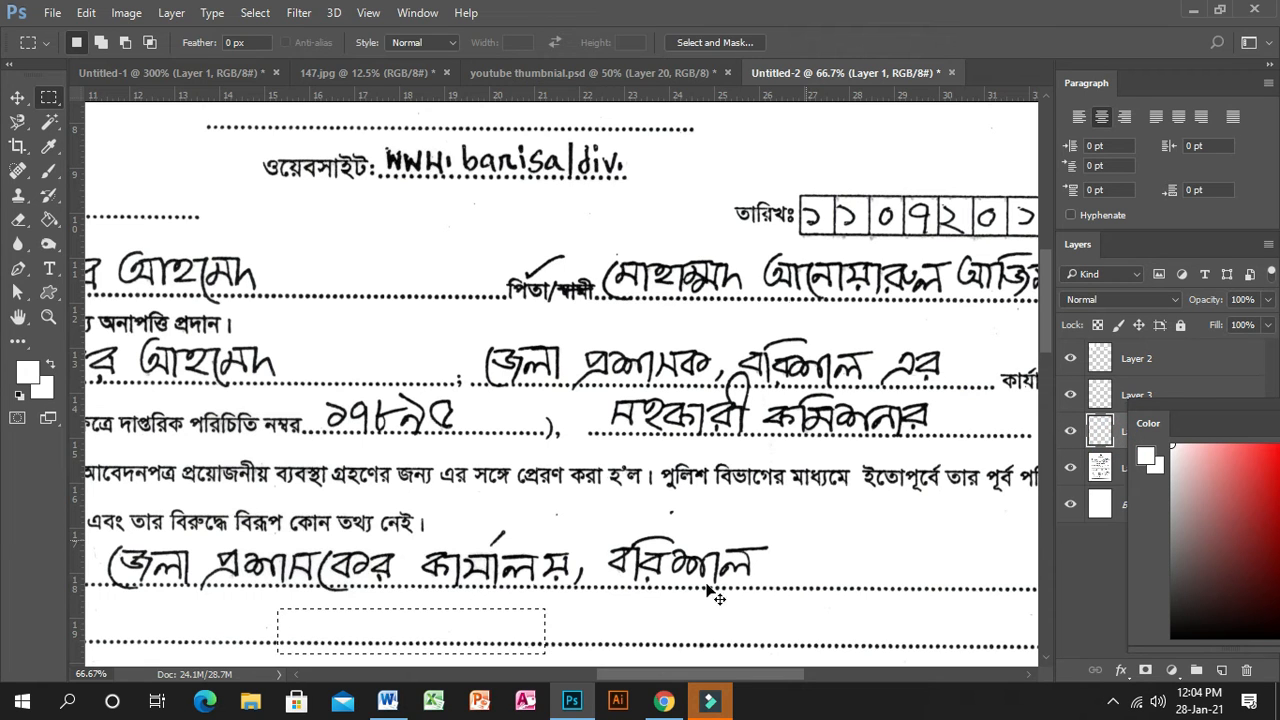
pyautogui.click(17, 97)
pyautogui.moveTo(434, 640); pyautogui.dragTo(531, 172)
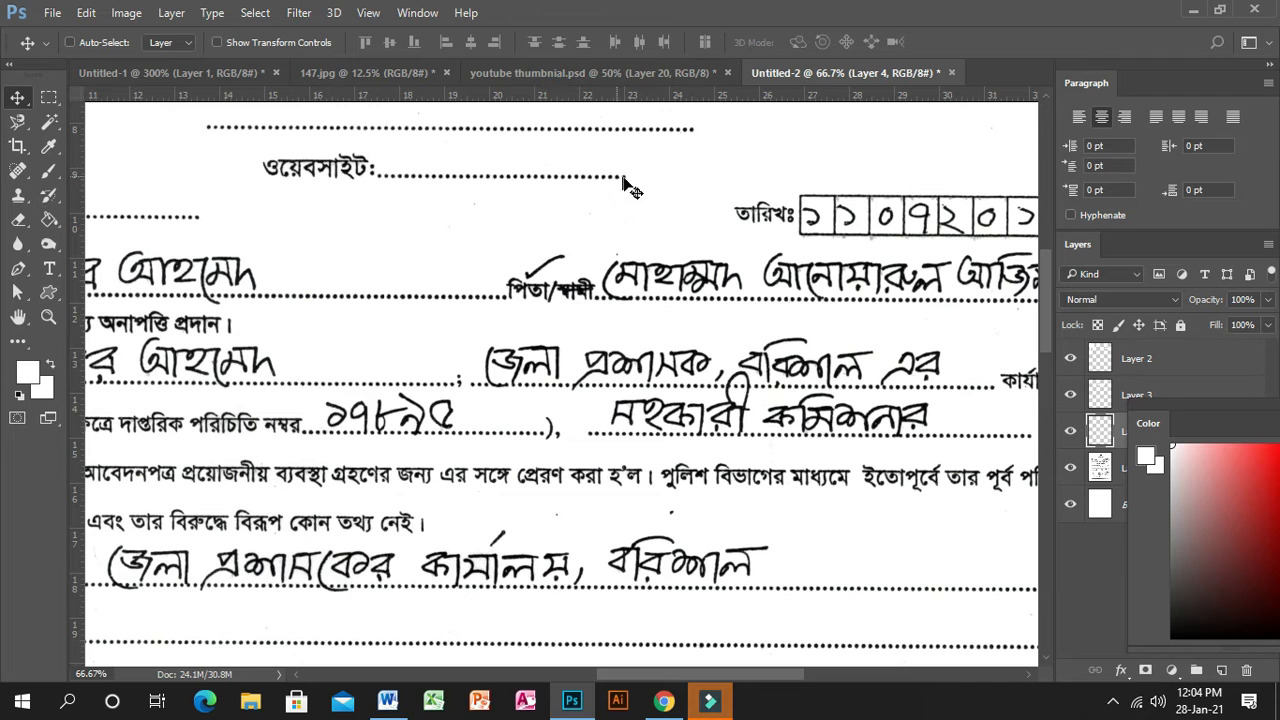
pyautogui.scroll(3, 565, 200)
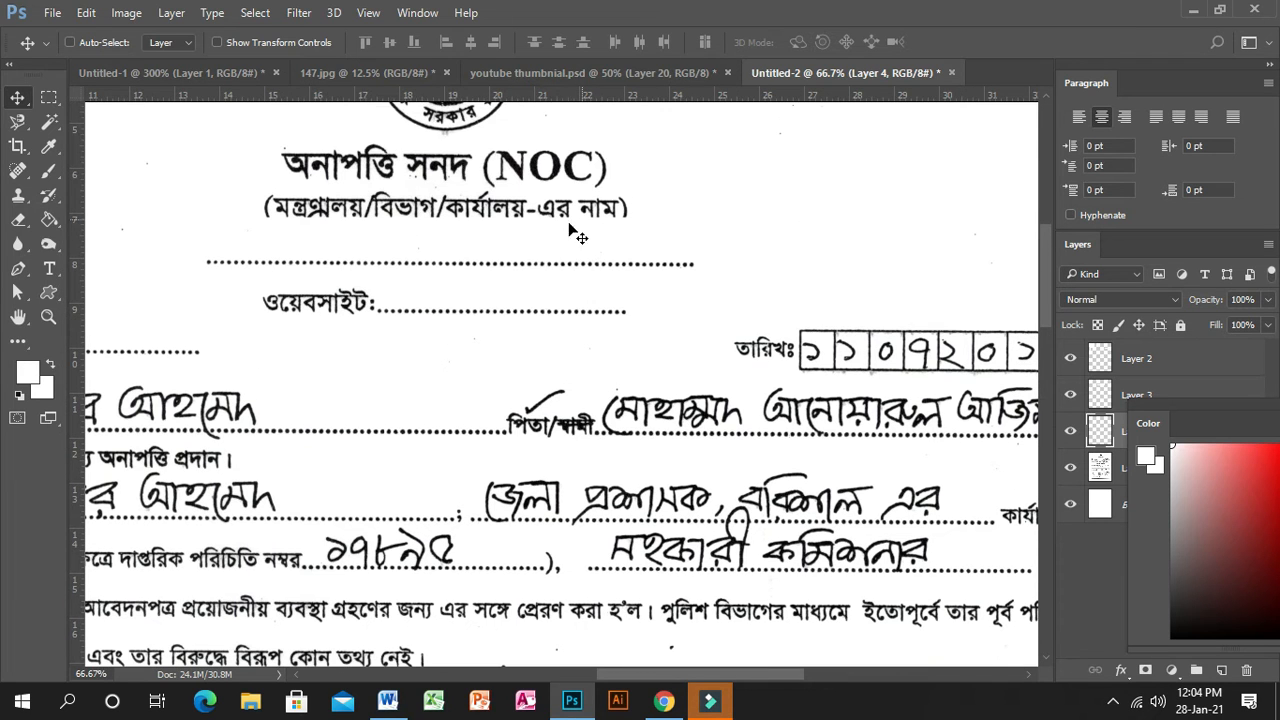
# - Cover the handwritten memo number above its dotted line with white and deselect the area
pyautogui.click(48, 317)
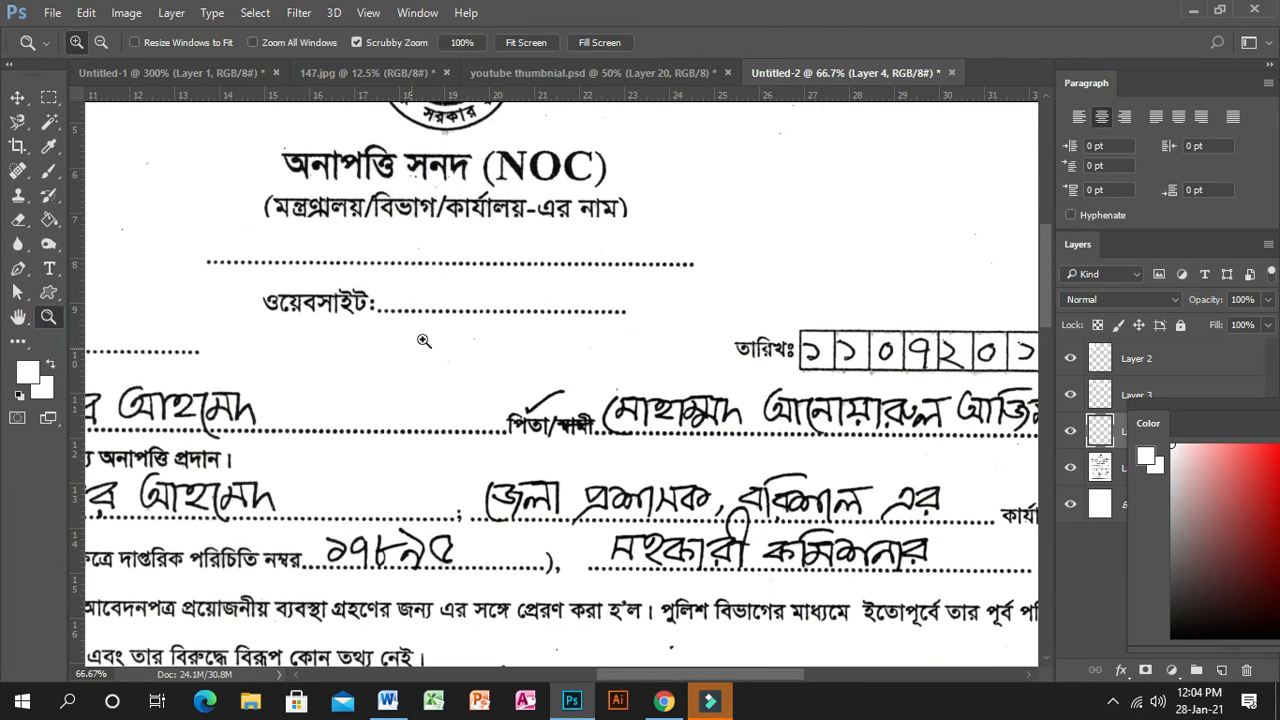
pyautogui.keyDown('alt'); pyautogui.click(507, 323); pyautogui.keyUp('alt')
pyautogui.keyDown('alt'); pyautogui.click(507, 323); pyautogui.keyUp('alt')
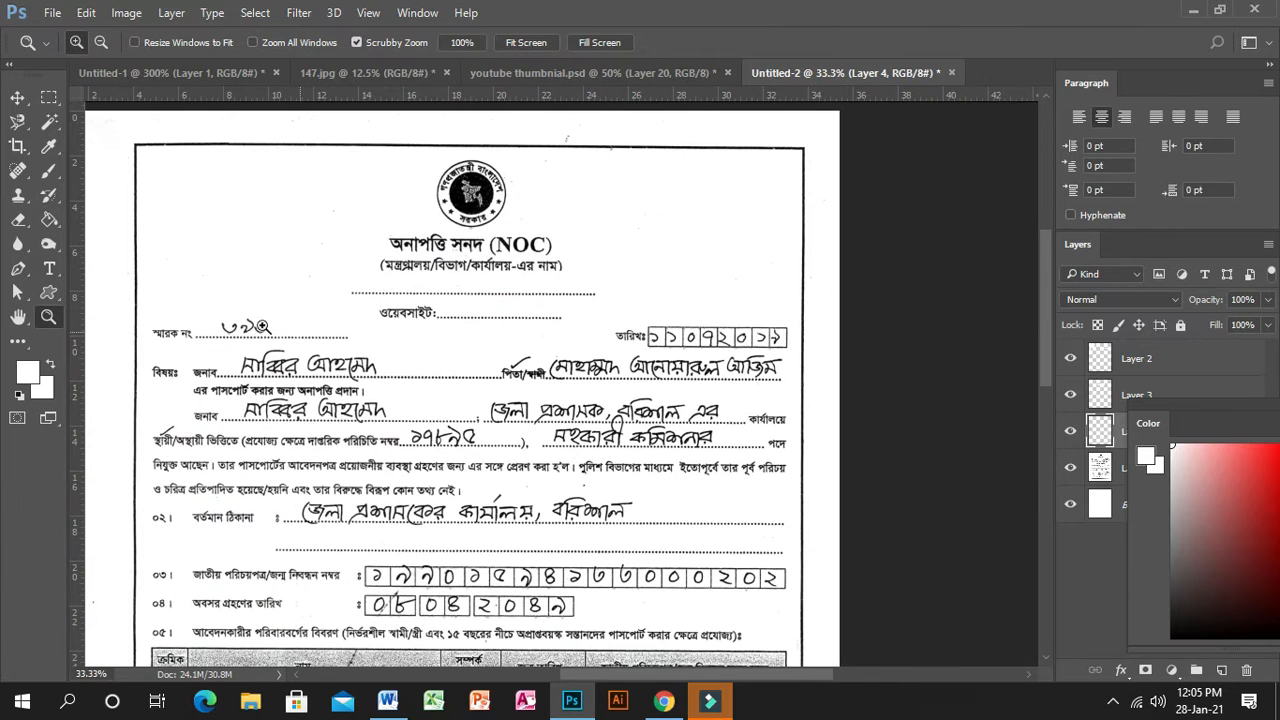
pyautogui.click(47, 96)
pyautogui.moveTo(211, 313); pyautogui.dragTo(309, 336)
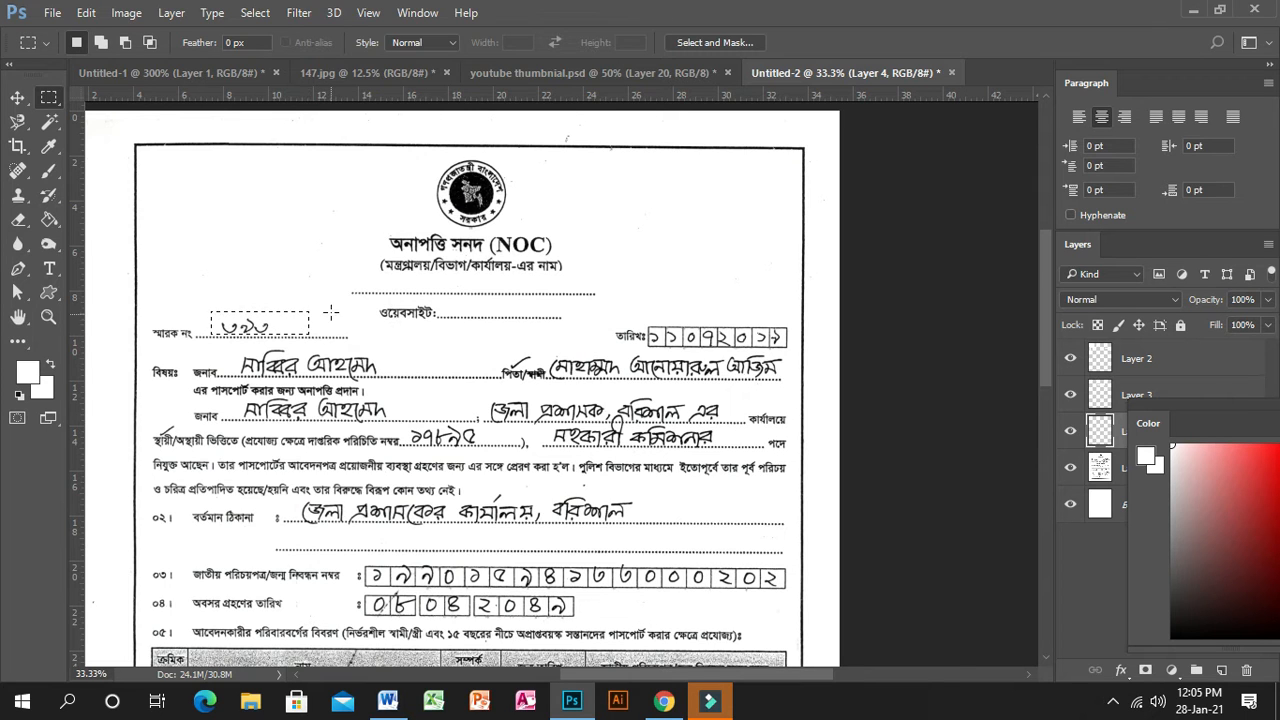
pyautogui.press('Delete')
pyautogui.hotkey('ctrl', 'd')
pyautogui.scroll(-2, 689, 298)
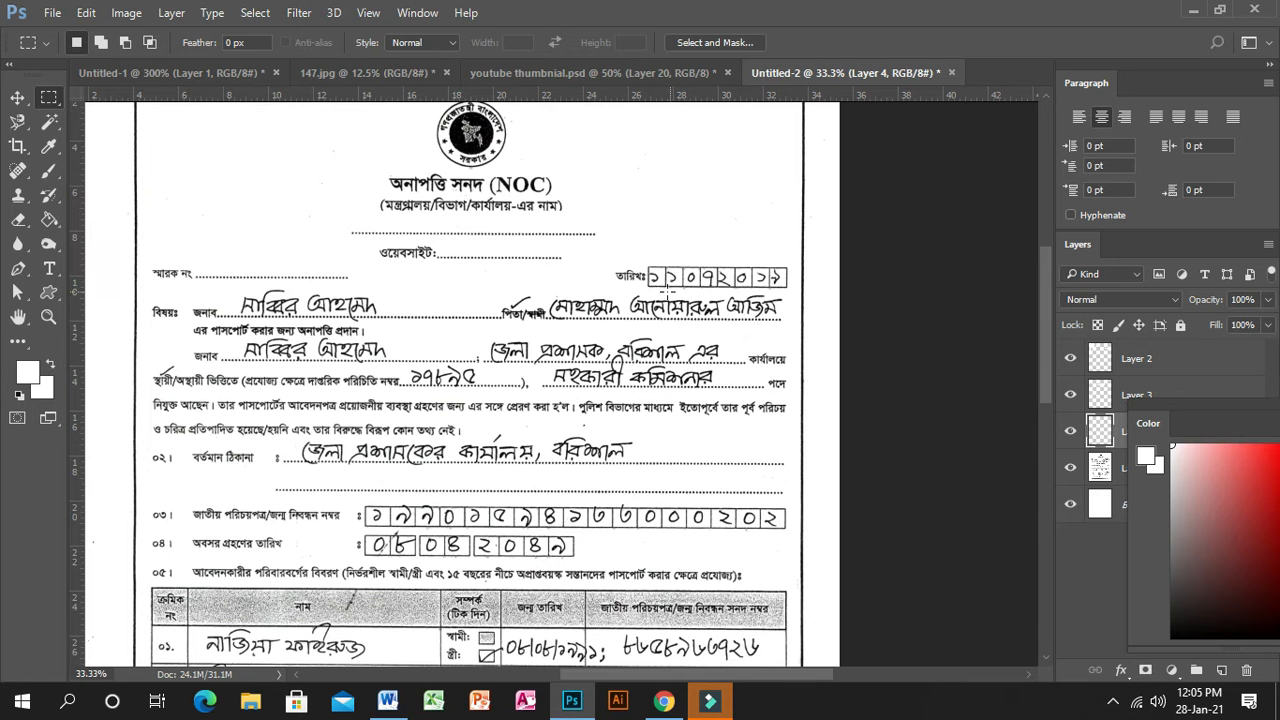
# - Remove the handwritten digit in the first date box on Layer 1 with the Clone Stamp, sampling blank paper above the boxes
pyautogui.click(48, 317)
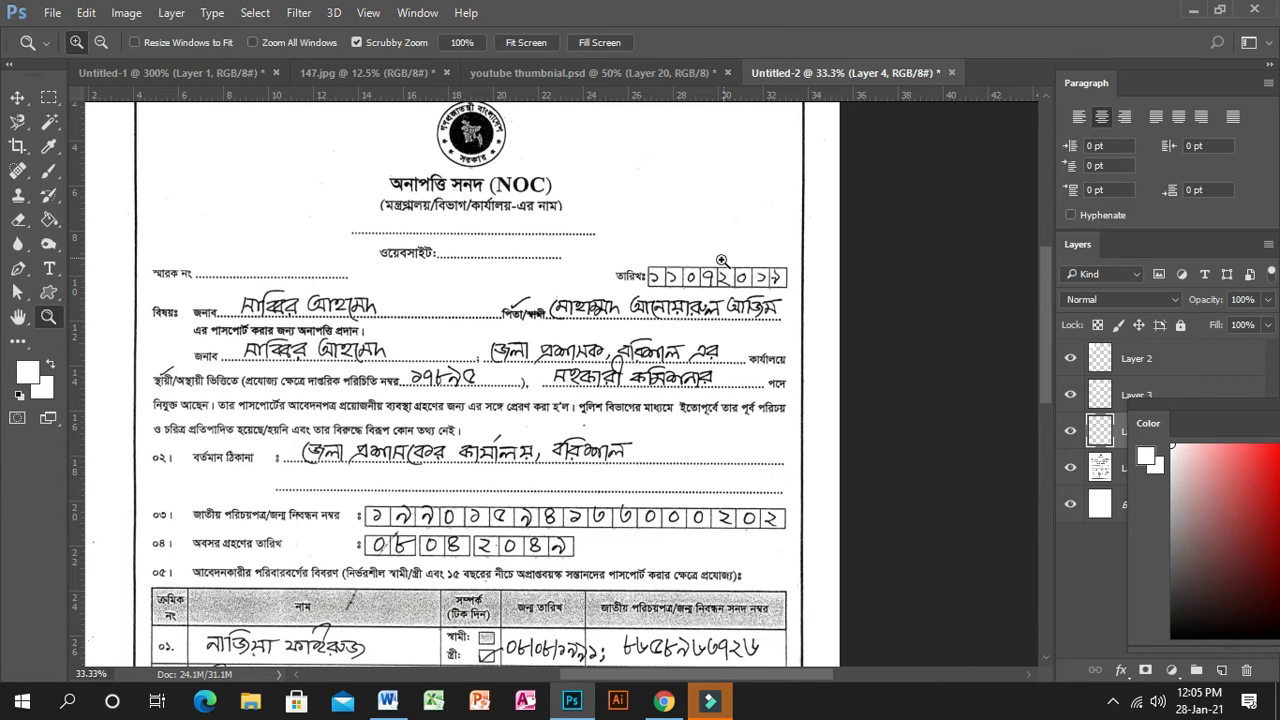
pyautogui.click(722, 258)
pyautogui.click(700, 292)
pyautogui.click(571, 262)
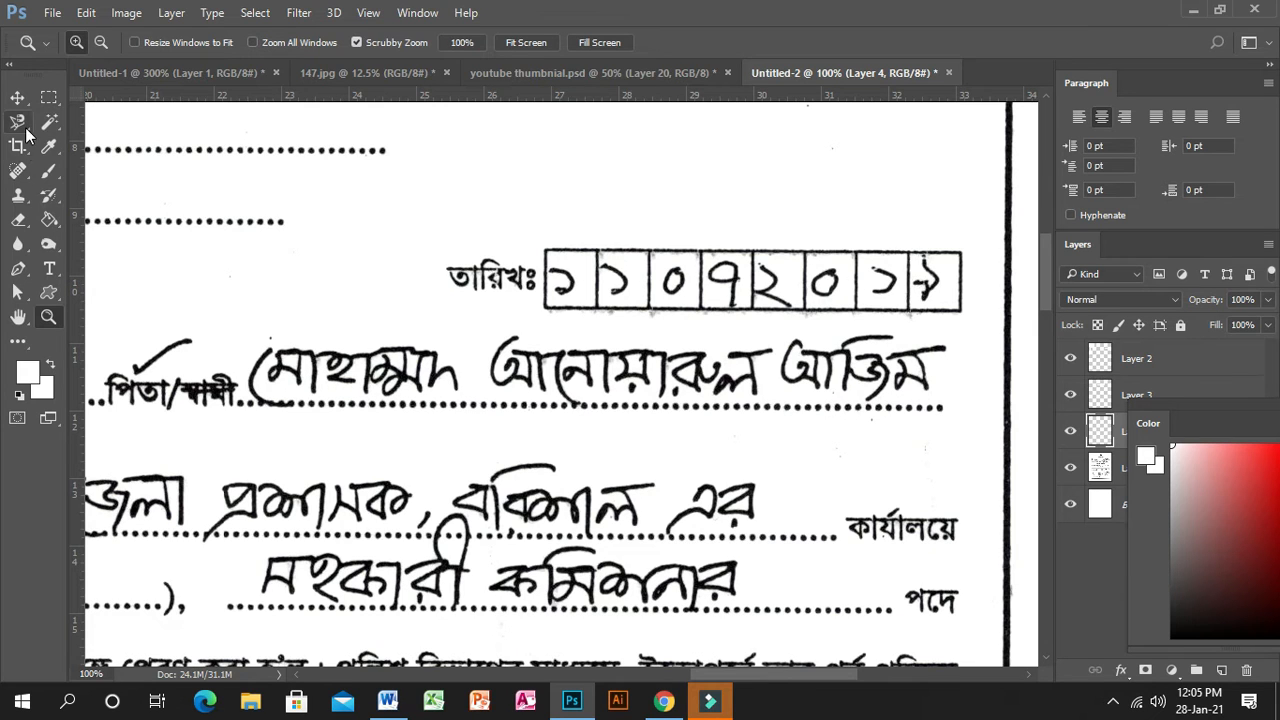
pyautogui.click(19, 196)
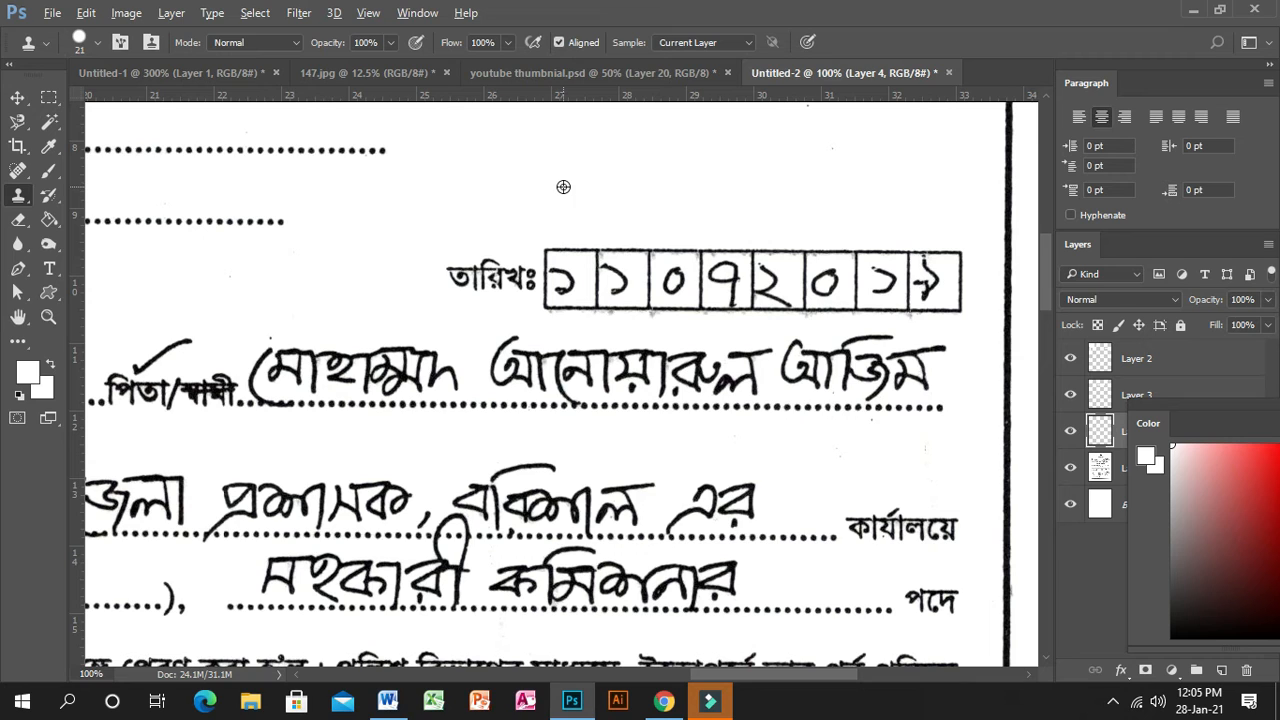
pyautogui.click(558, 273)
pyautogui.click(1101, 467)
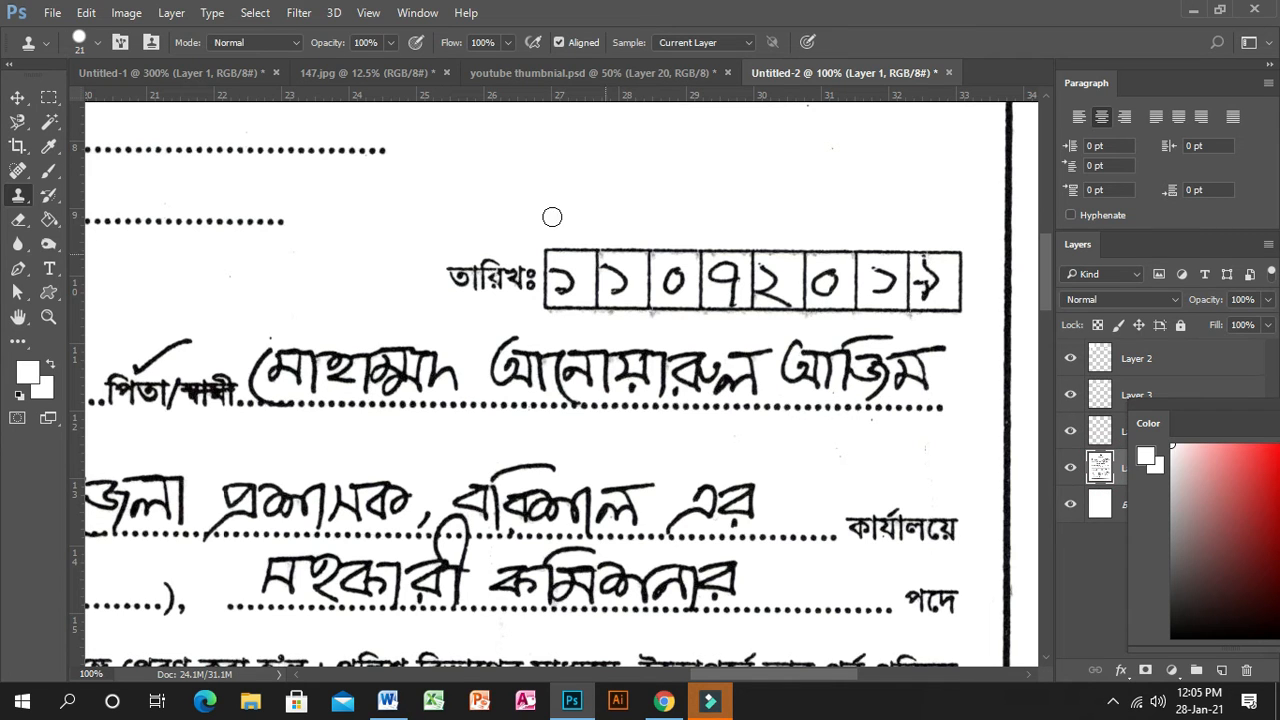
pyautogui.keyDown('alt'); pyautogui.click(580, 178); pyautogui.keyUp('alt')
pyautogui.moveTo(558, 276); pyautogui.dragTo(565, 285)
# - Clone blank paper over the handwritten digits in the second to sixth date boxes
pyautogui.click(48, 317)
pyautogui.click(713, 257)
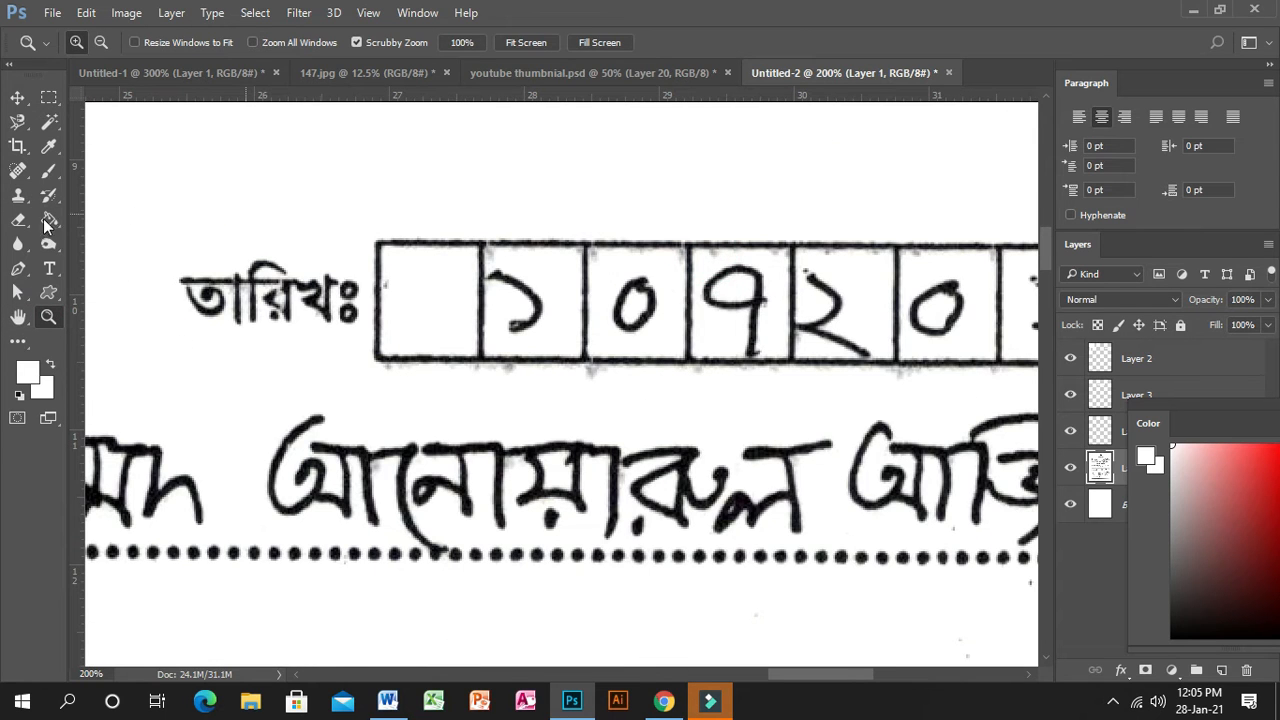
pyautogui.click(18, 195)
pyautogui.click(509, 277)
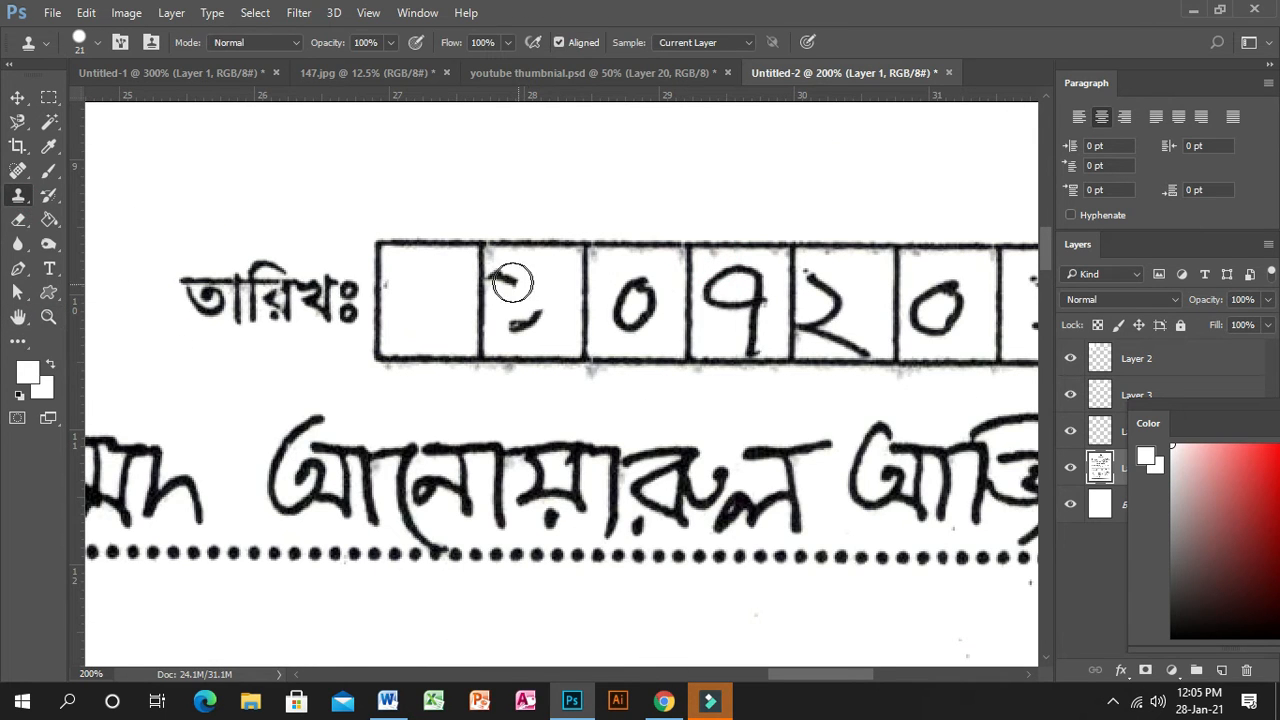
pyautogui.moveTo(509, 281)
pyautogui.mouseDown()
pyautogui.moveTo(520, 314)
pyautogui.moveTo(505, 286)
pyautogui.mouseUp()
pyautogui.moveTo(634, 286); pyautogui.dragTo(627, 304)
pyautogui.moveTo(754, 281)
pyautogui.mouseDown()
pyautogui.moveTo(749, 266)
pyautogui.moveTo(749, 334)
pyautogui.moveTo(720, 274)
pyautogui.moveTo(742, 337)
pyautogui.mouseUp()
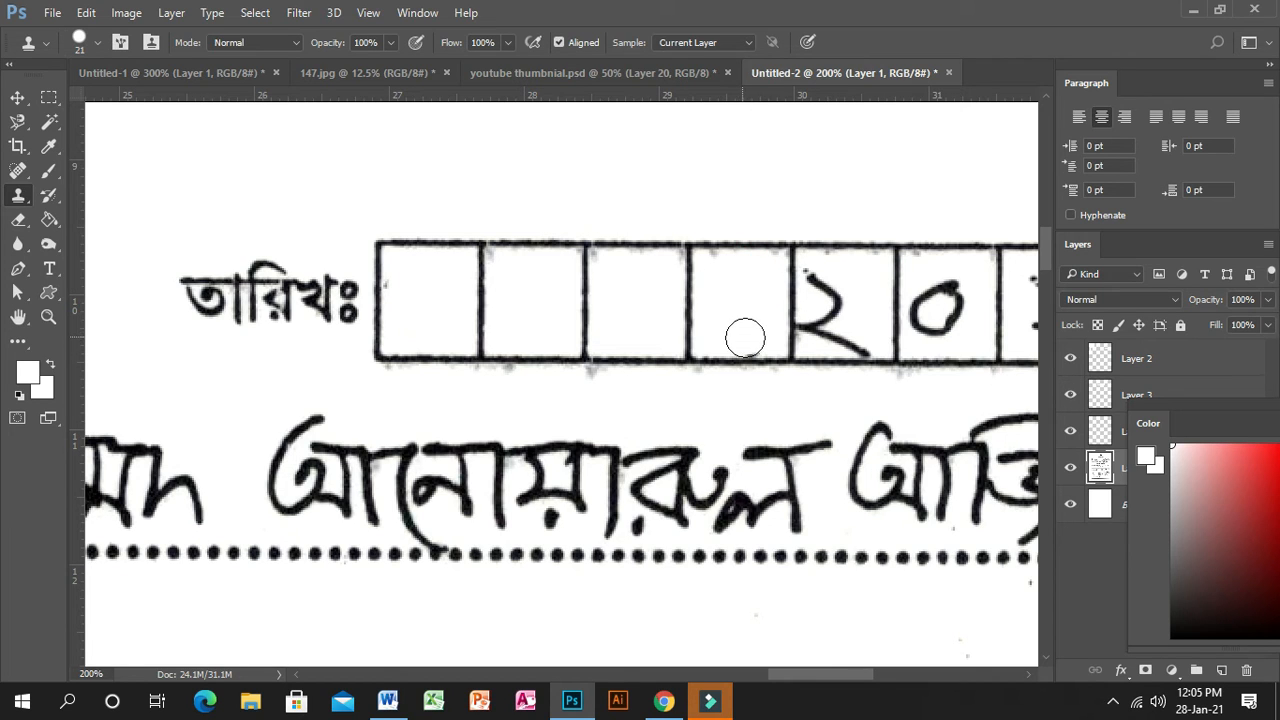
pyautogui.moveTo(845, 276)
pyautogui.mouseDown()
pyautogui.moveTo(826, 271)
pyautogui.moveTo(826, 312)
pyautogui.moveTo(831, 330)
pyautogui.moveTo(857, 333)
pyautogui.moveTo(820, 329)
pyautogui.moveTo(860, 337)
pyautogui.moveTo(951, 298)
pyautogui.moveTo(926, 294)
pyautogui.moveTo(936, 321)
pyautogui.mouseUp()
# - Clone blank paper over the handwritten digits in the last two date boxes and check the emptied row
pyautogui.hscroll(5, 936, 321)
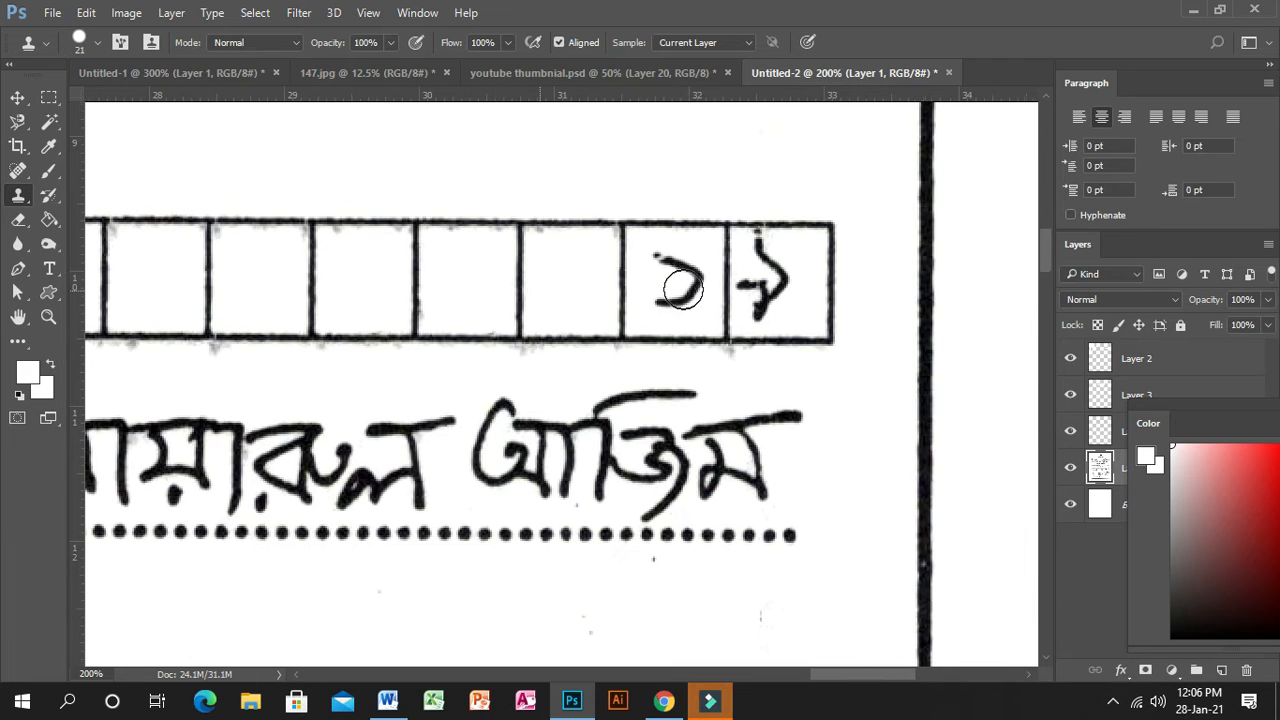
pyautogui.moveTo(662, 262)
pyautogui.mouseDown()
pyautogui.moveTo(664, 298)
pyautogui.moveTo(703, 286)
pyautogui.mouseUp()
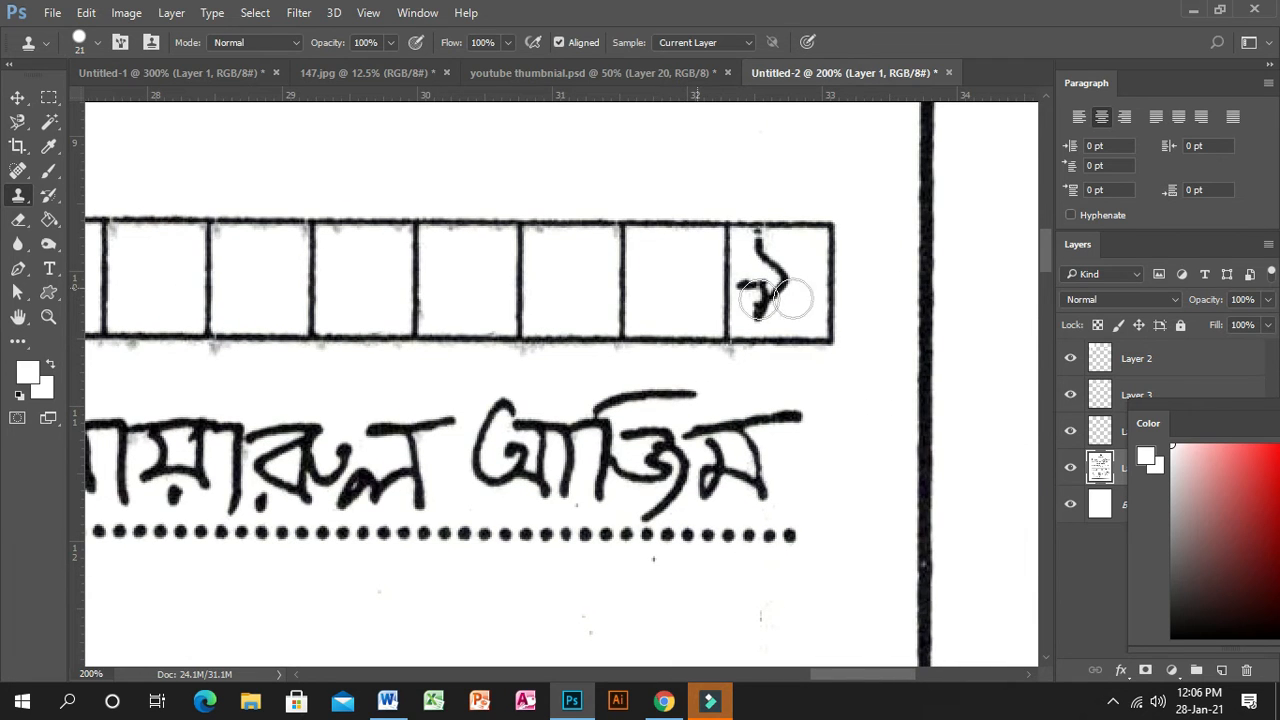
pyautogui.moveTo(767, 238)
pyautogui.mouseDown()
pyautogui.moveTo(776, 293)
pyautogui.moveTo(761, 298)
pyautogui.moveTo(755, 284)
pyautogui.moveTo(764, 314)
pyautogui.moveTo(760, 258)
pyautogui.mouseUp()
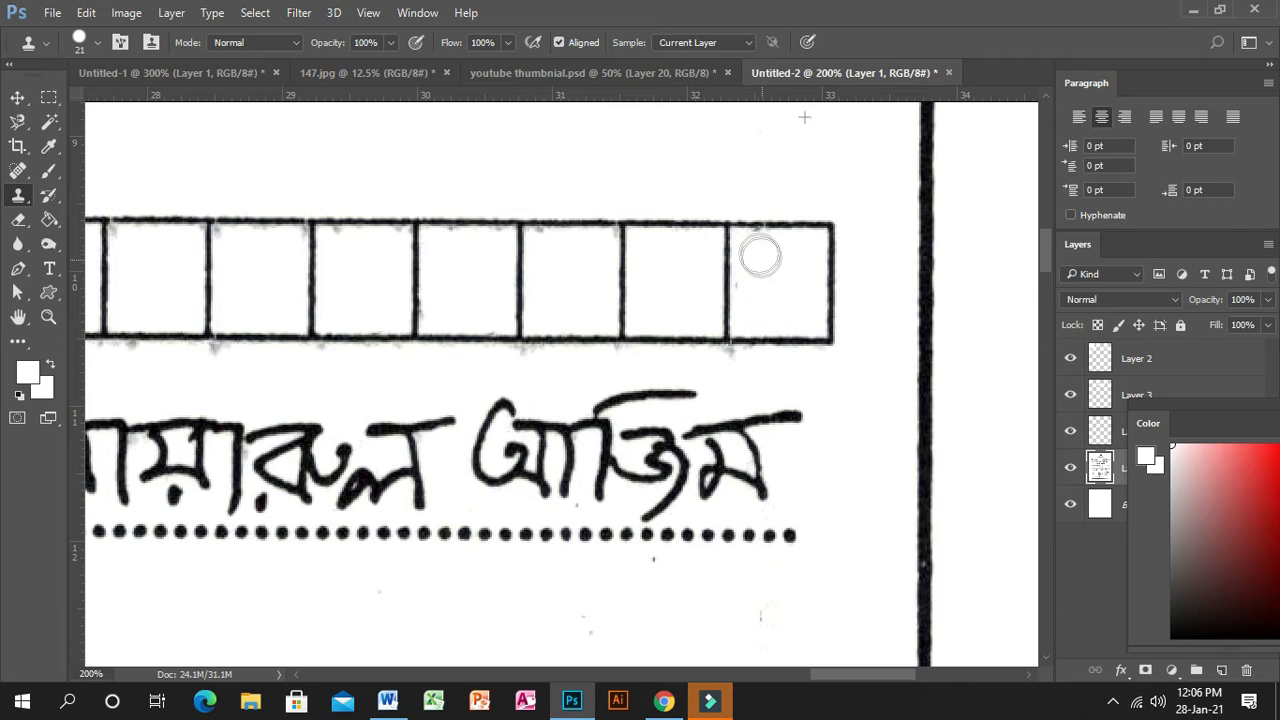
pyautogui.moveTo(424, 281); pyautogui.dragTo(680, 288)
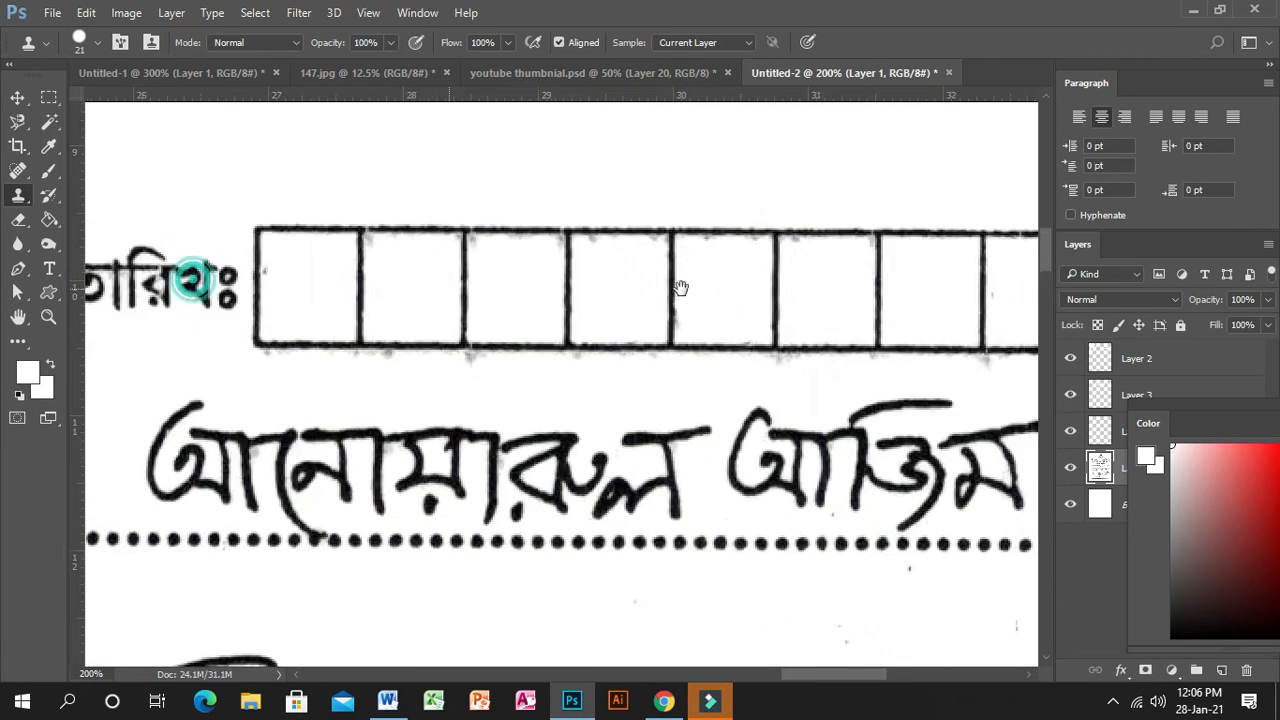
pyautogui.moveTo(364, 290); pyautogui.dragTo(597, 294)
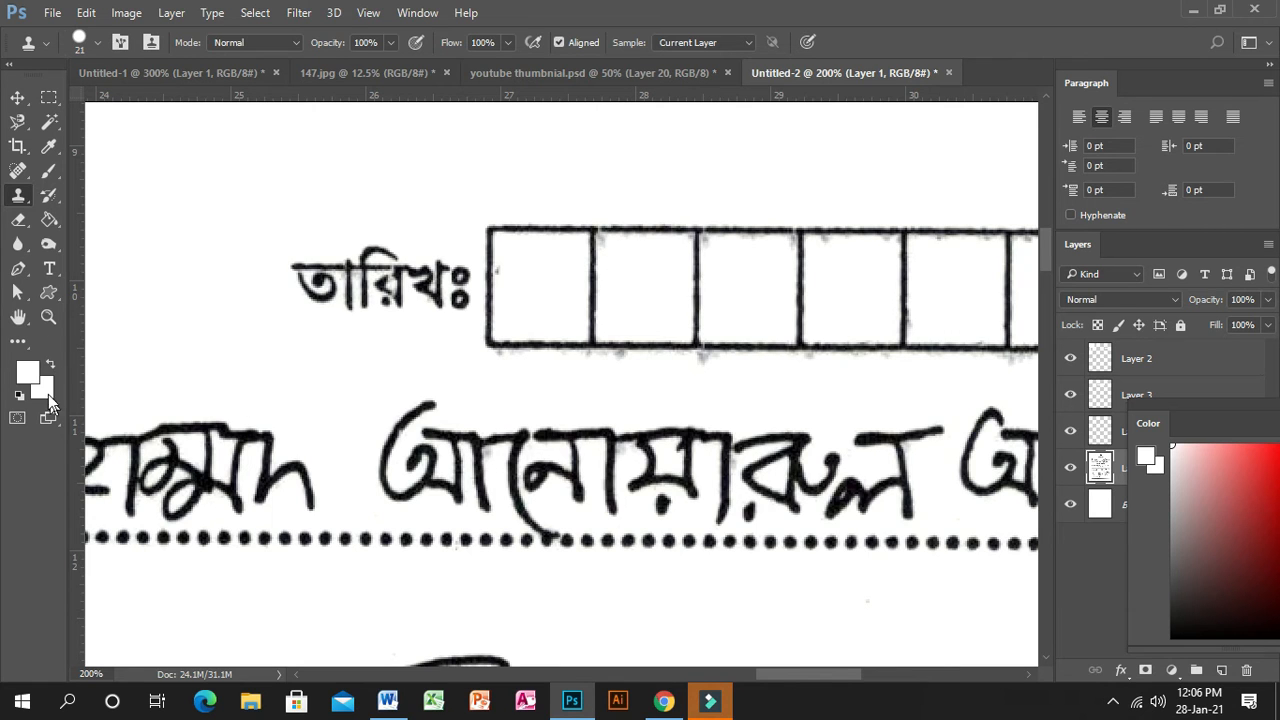
# - Select the handwritten applicant name above the dotted subject line and fill the area with white
pyautogui.click(47, 318)
pyautogui.keyDown('alt'); pyautogui.click(553, 304); pyautogui.keyUp('alt')
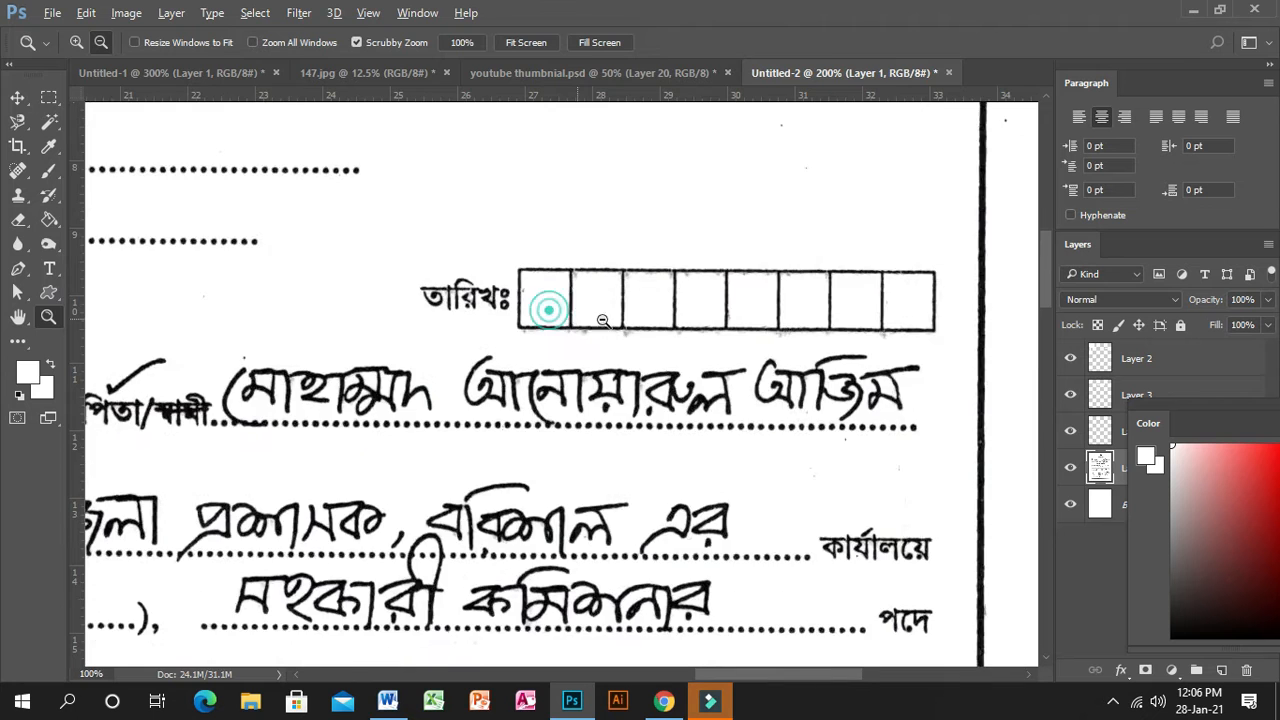
pyautogui.keyDown('alt'); pyautogui.click(664, 318); pyautogui.keyUp('alt')
pyautogui.keyDown('alt'); pyautogui.click(664, 318); pyautogui.keyUp('alt')
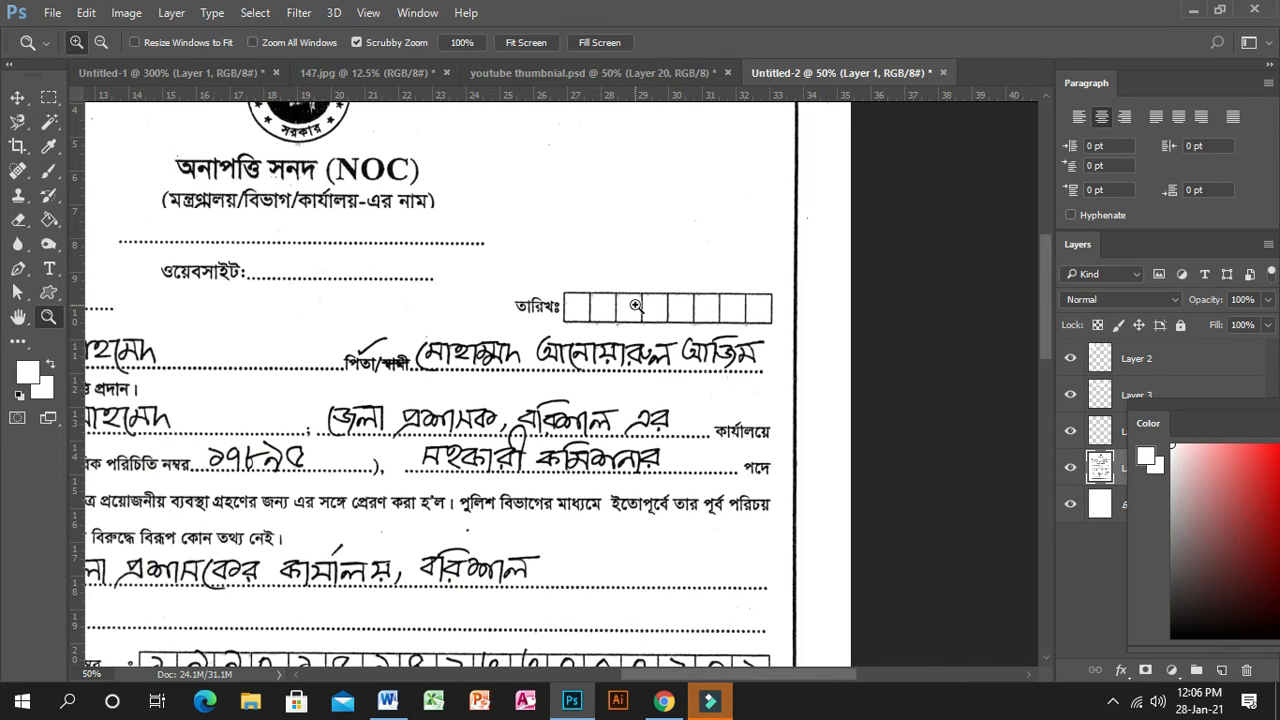
pyautogui.moveTo(253, 360); pyautogui.dragTo(468, 304)
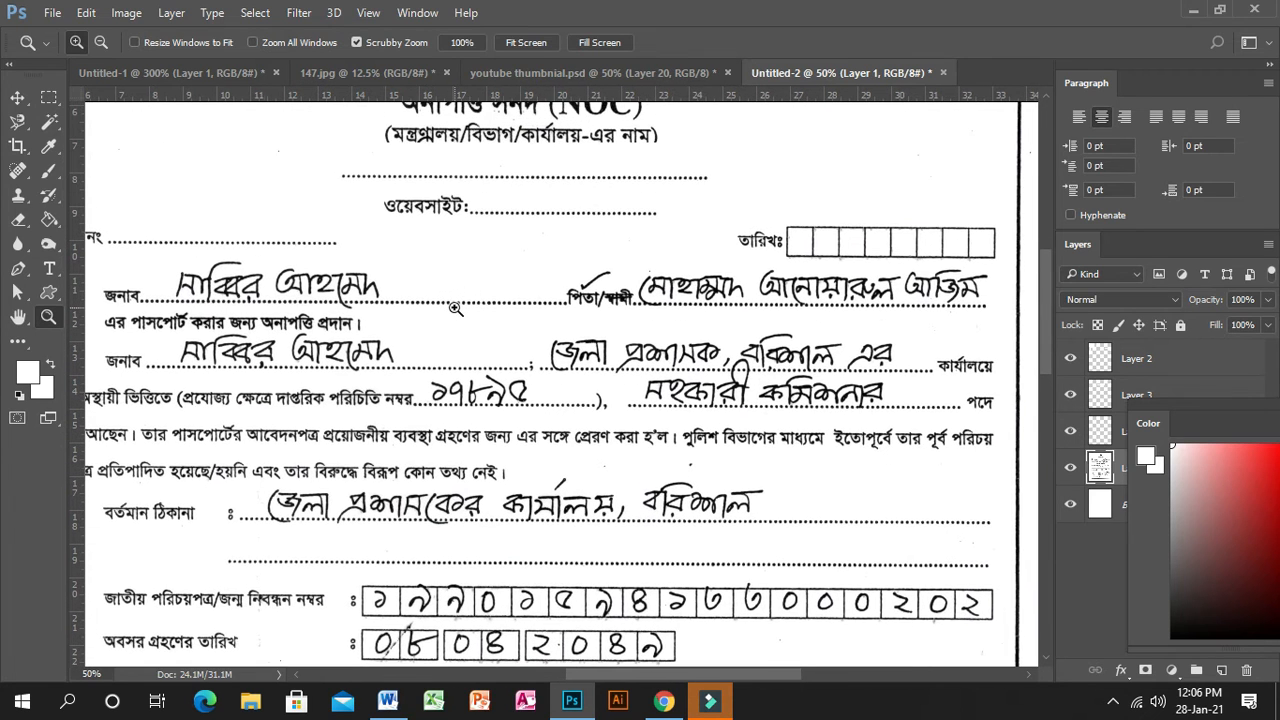
pyautogui.click(48, 97)
pyautogui.moveTo(163, 264); pyautogui.dragTo(388, 300)
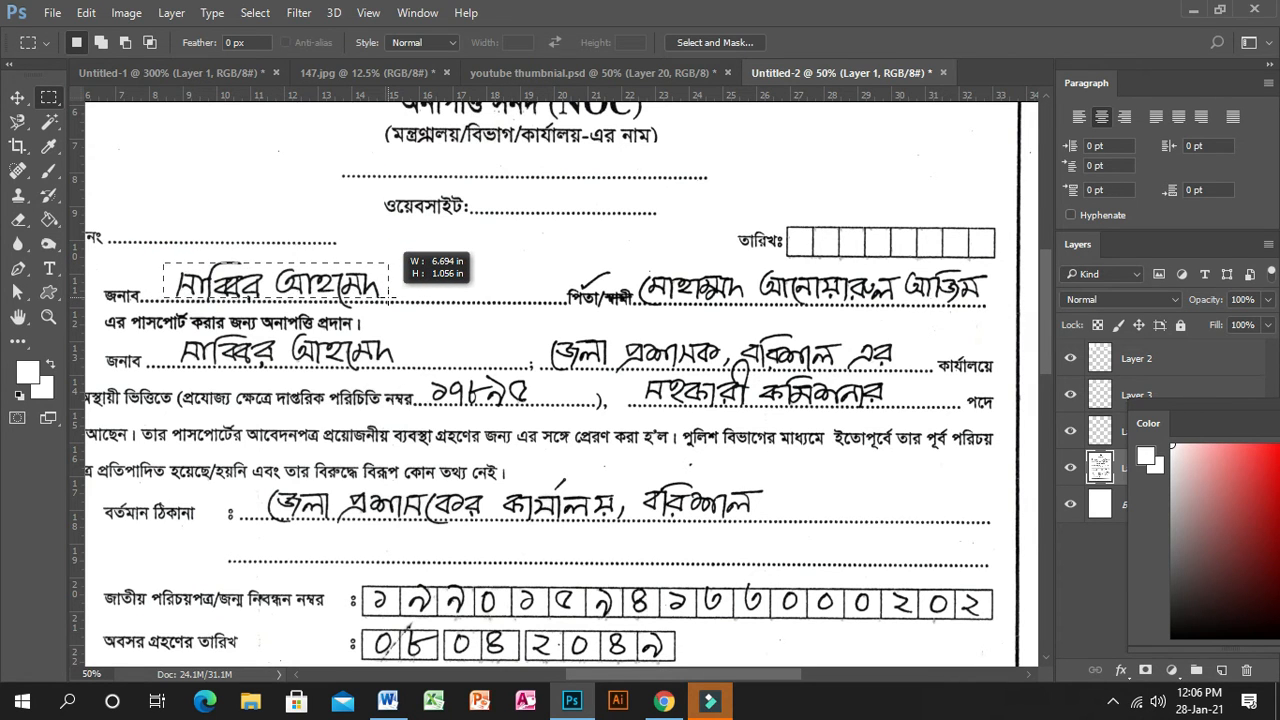
pyautogui.moveTo(389, 298); pyautogui.dragTo(389, 298)
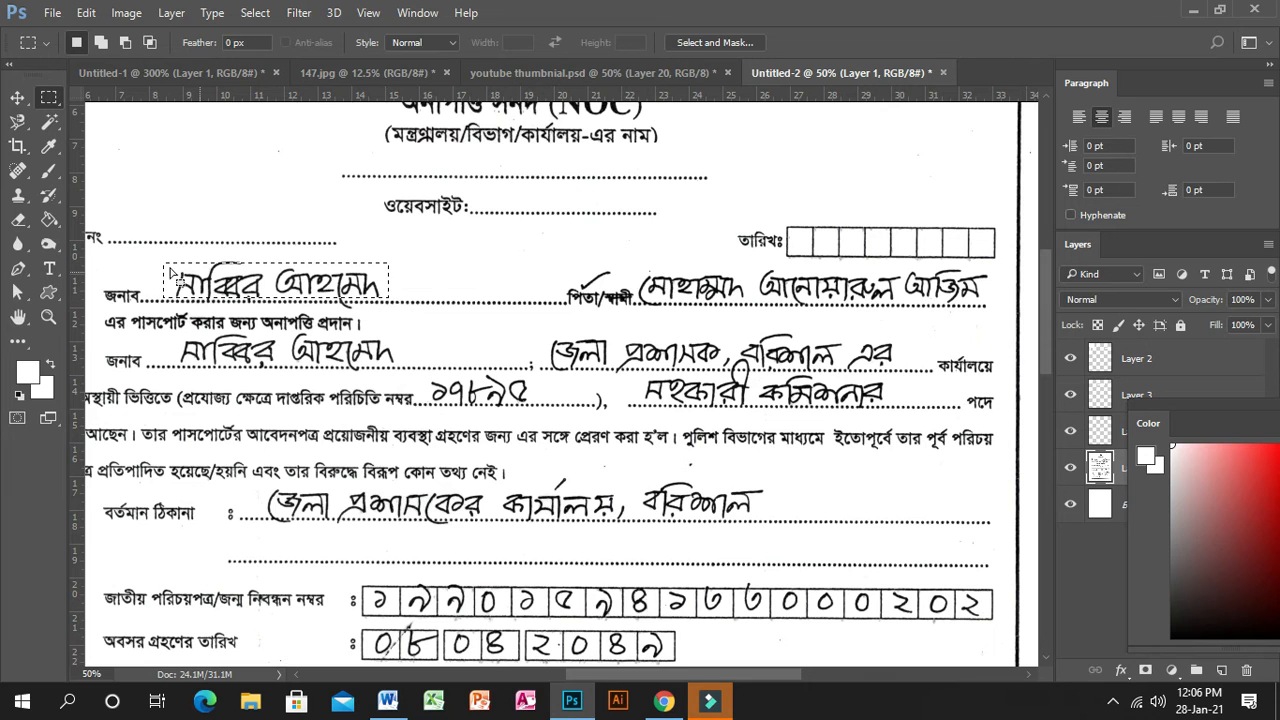
pyautogui.moveTo(159, 256); pyautogui.dragTo(425, 298)
pyautogui.click(425, 302)
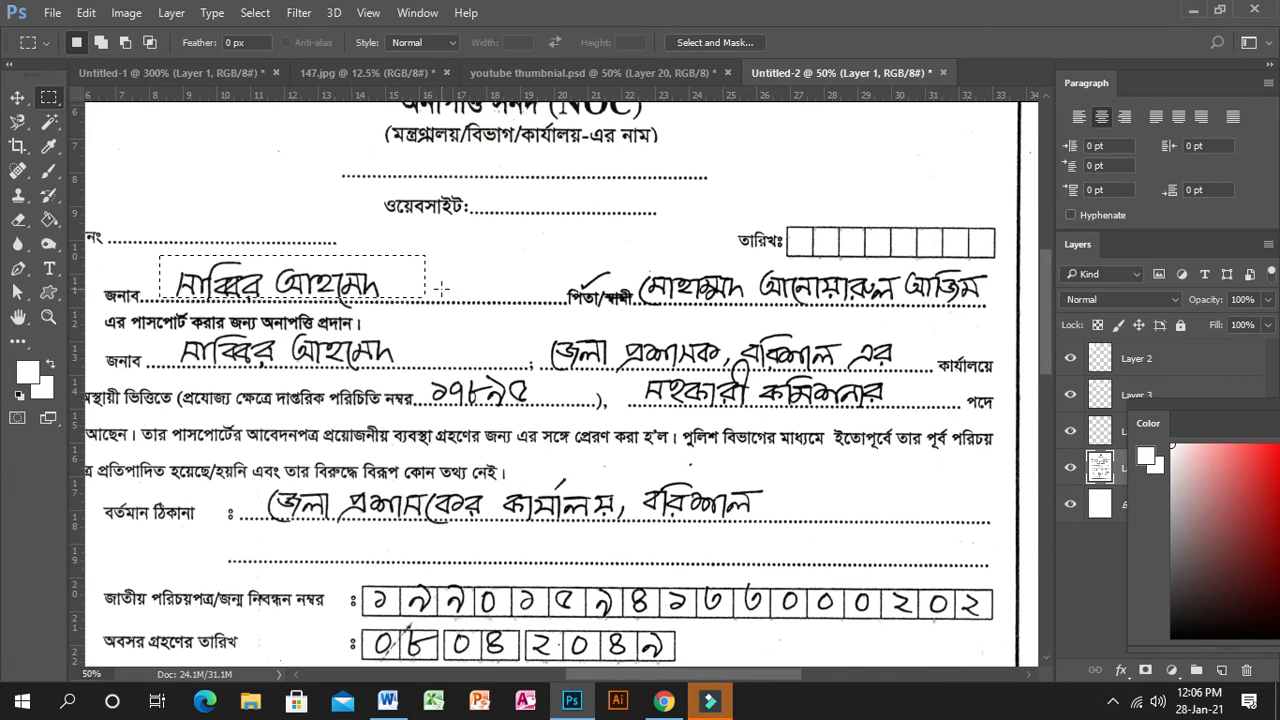
pyautogui.press('Delete')
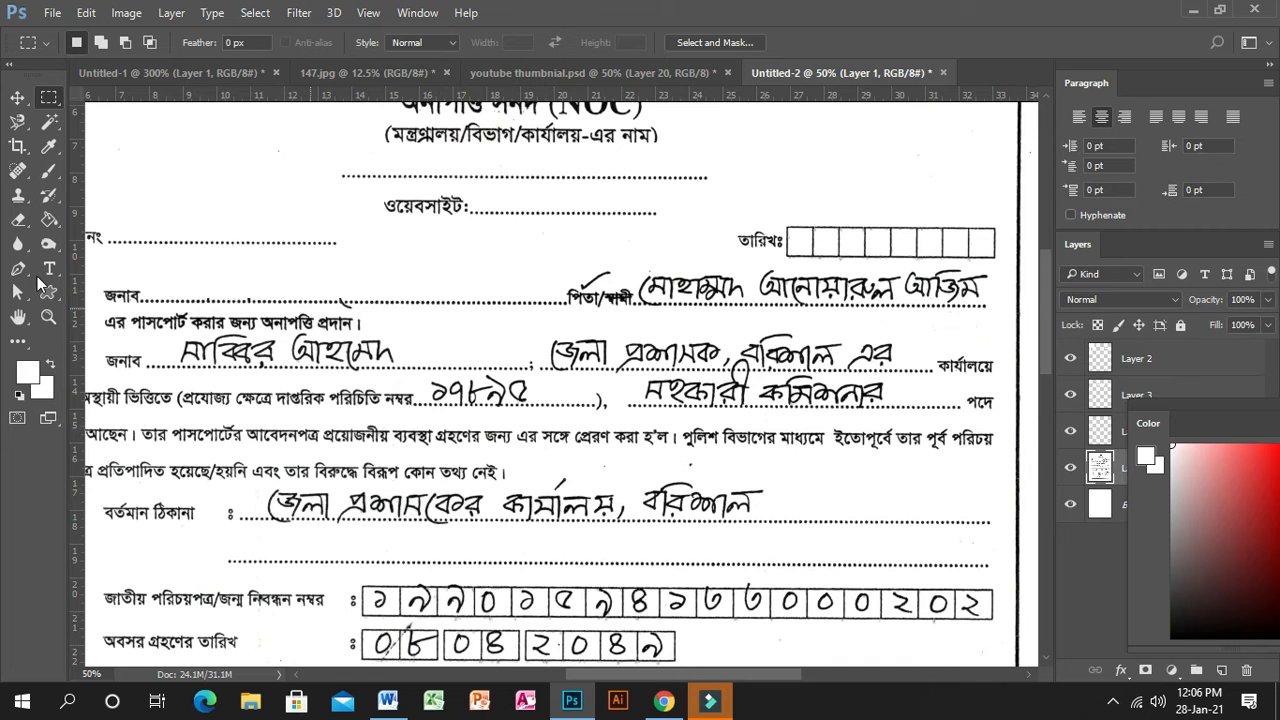
# - Fill the leftover pen stroke below the subject line's dots with white and deselect it
pyautogui.click(48, 316)
pyautogui.click(333, 305)
pyautogui.moveTo(333, 305); pyautogui.dragTo(298, 282)
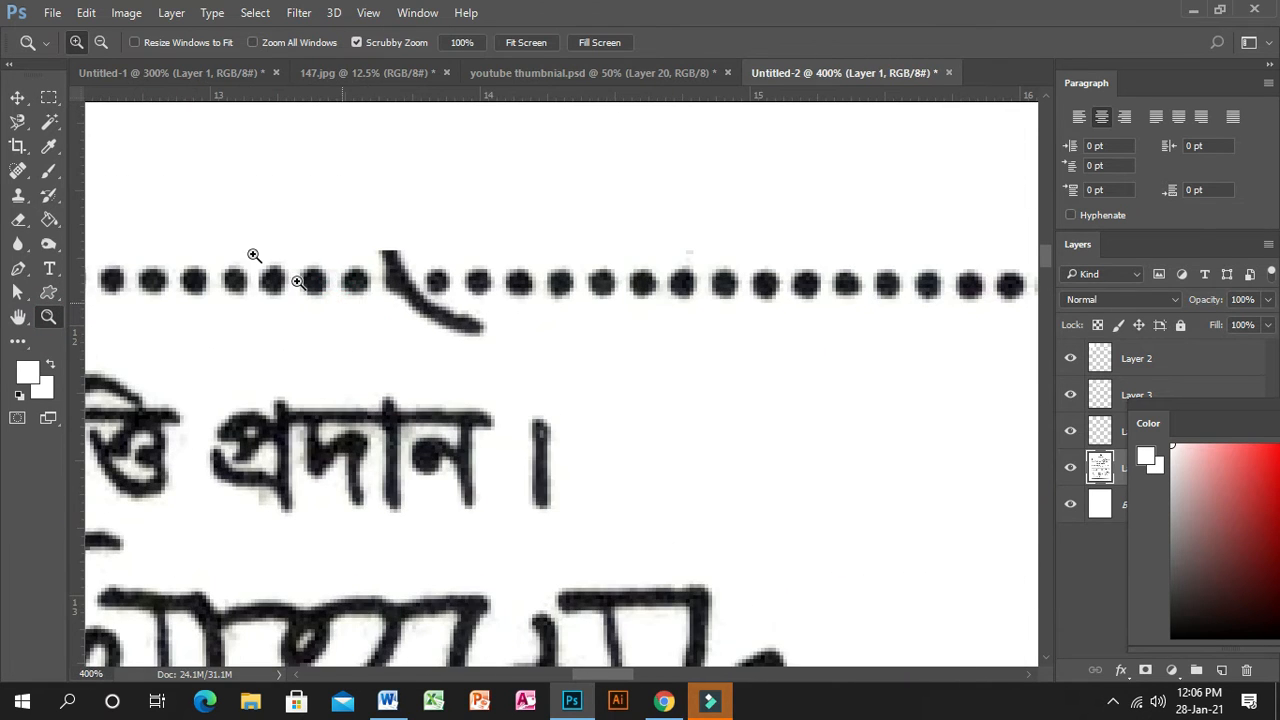
pyautogui.click(48, 97)
pyautogui.moveTo(379, 297); pyautogui.dragTo(506, 347)
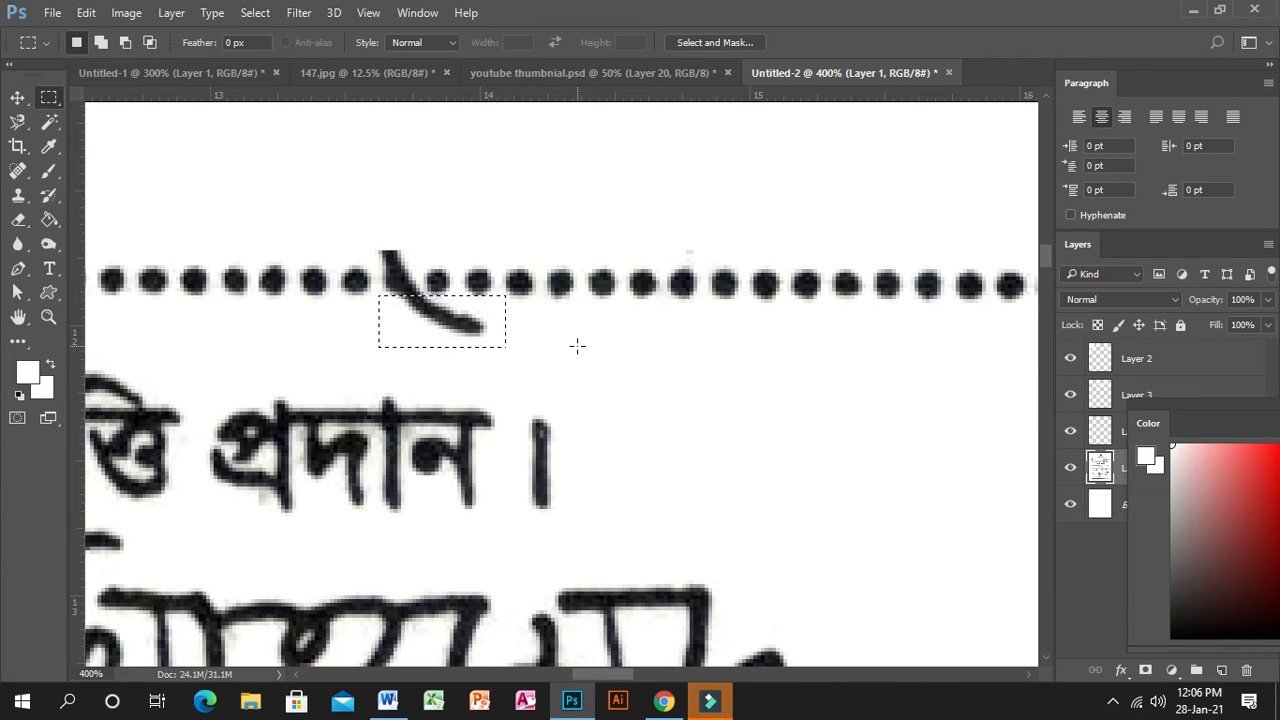
pyautogui.hotkey('alt', 'BackSpace')
pyautogui.click(503, 222)
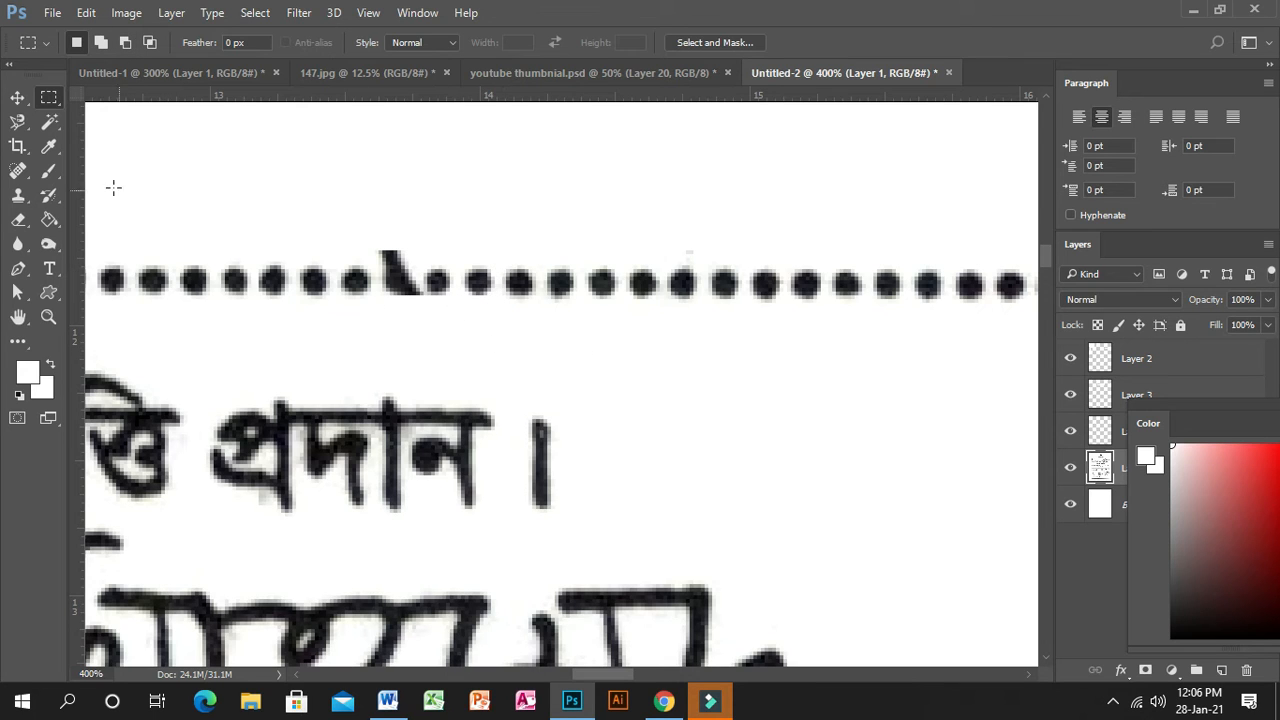
# - Fill the pen stroke sticking up above the subject line's dots with white and deselect it
pyautogui.moveTo(368, 237); pyautogui.dragTo(453, 268)
pyautogui.hotkey('alt', 'BackSpace')
pyautogui.hotkey('ctrl', 'd')
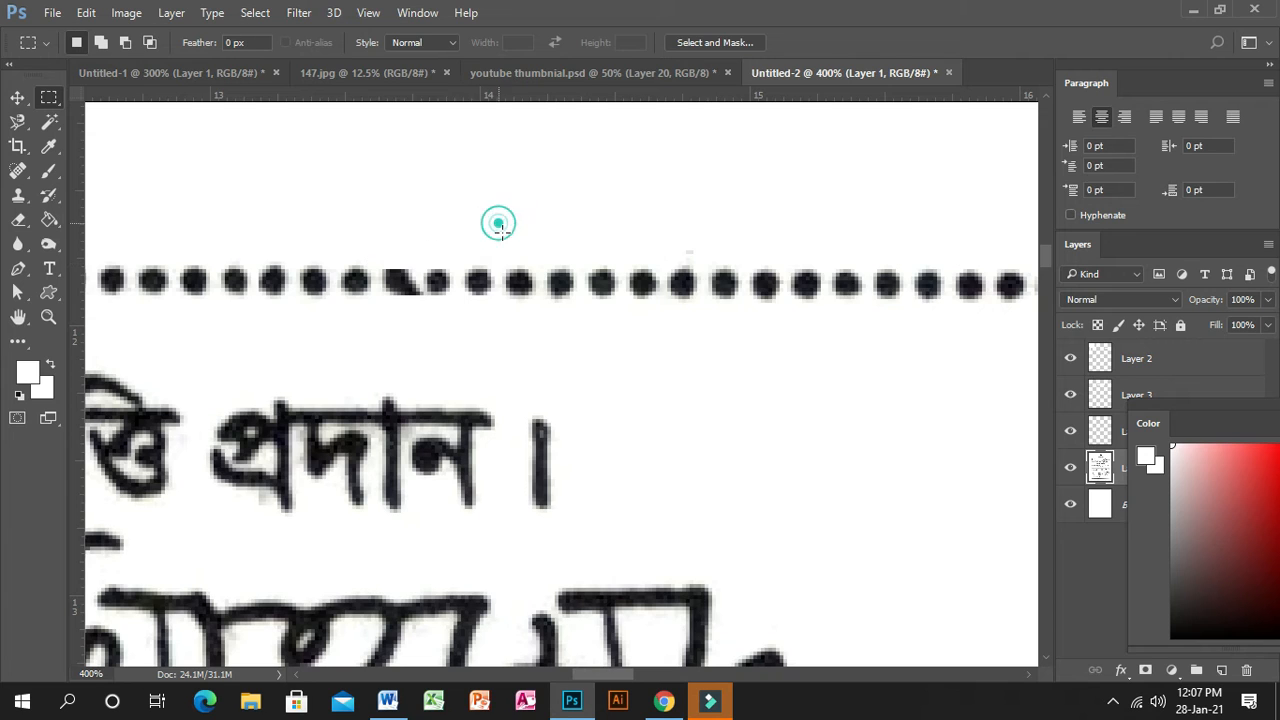
# - Clone blank paper with a small brush over the stroke remnants around the affected dot until its round shape is restored
pyautogui.click(19, 195)
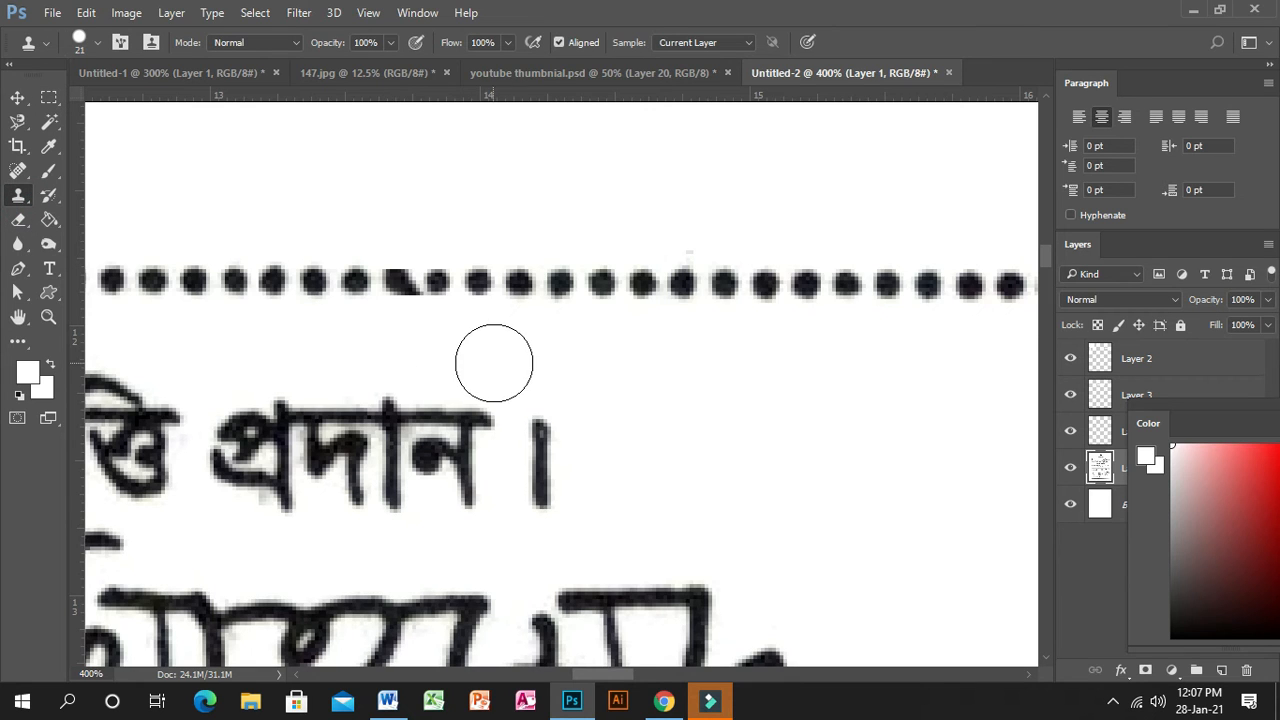
pyautogui.press('[')
pyautogui.press('[')
pyautogui.press('[')
pyautogui.press('[')
pyautogui.keyDown('alt'); pyautogui.click(472, 340); pyautogui.keyUp('alt')
pyautogui.click(418, 302)
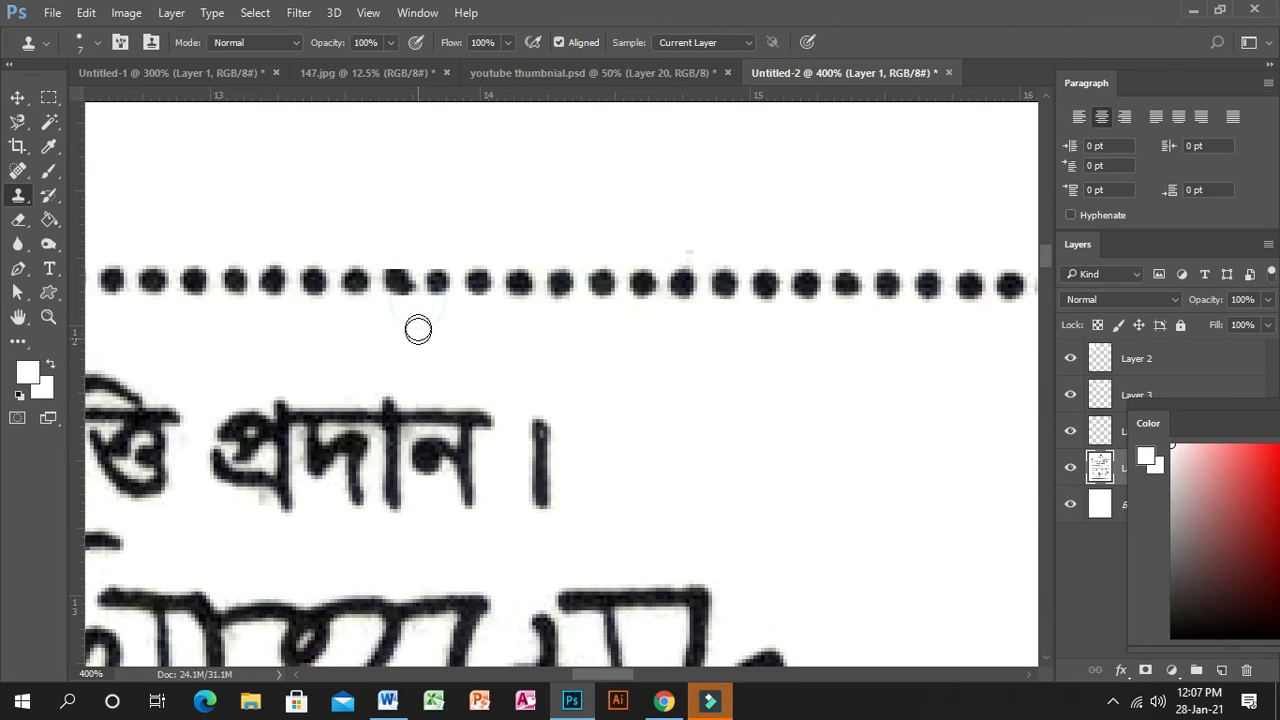
pyautogui.click(413, 304)
pyautogui.click(413, 285)
pyautogui.click(415, 287)
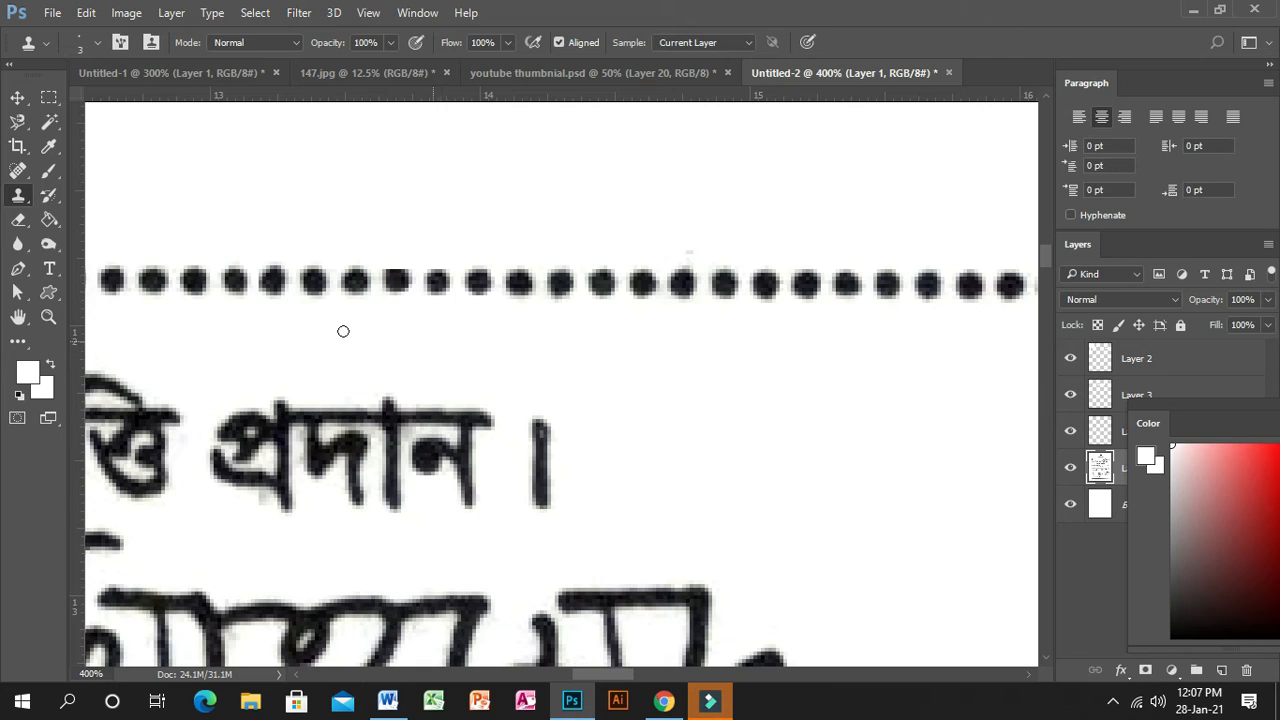
pyautogui.click(381, 268)
pyautogui.click(408, 266)
pyautogui.click(408, 266)
# - Clone blank paper over the remaining pen stroke remnants above the dots farther left along the subject line
pyautogui.click(19, 318)
pyautogui.moveTo(191, 303); pyautogui.dragTo(709, 338)
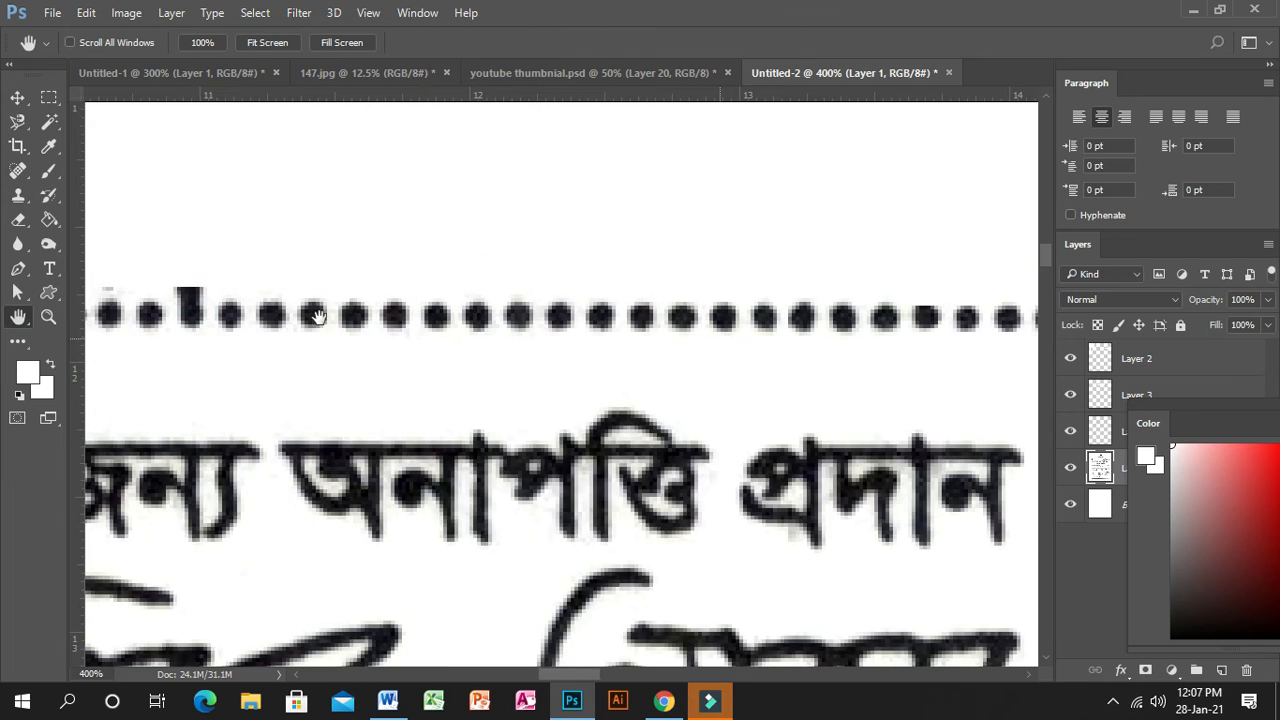
pyautogui.moveTo(285, 313); pyautogui.dragTo(491, 311)
pyautogui.click(18, 195)
pyautogui.keyDown('alt'); pyautogui.click(549, 228); pyautogui.keyUp('alt')
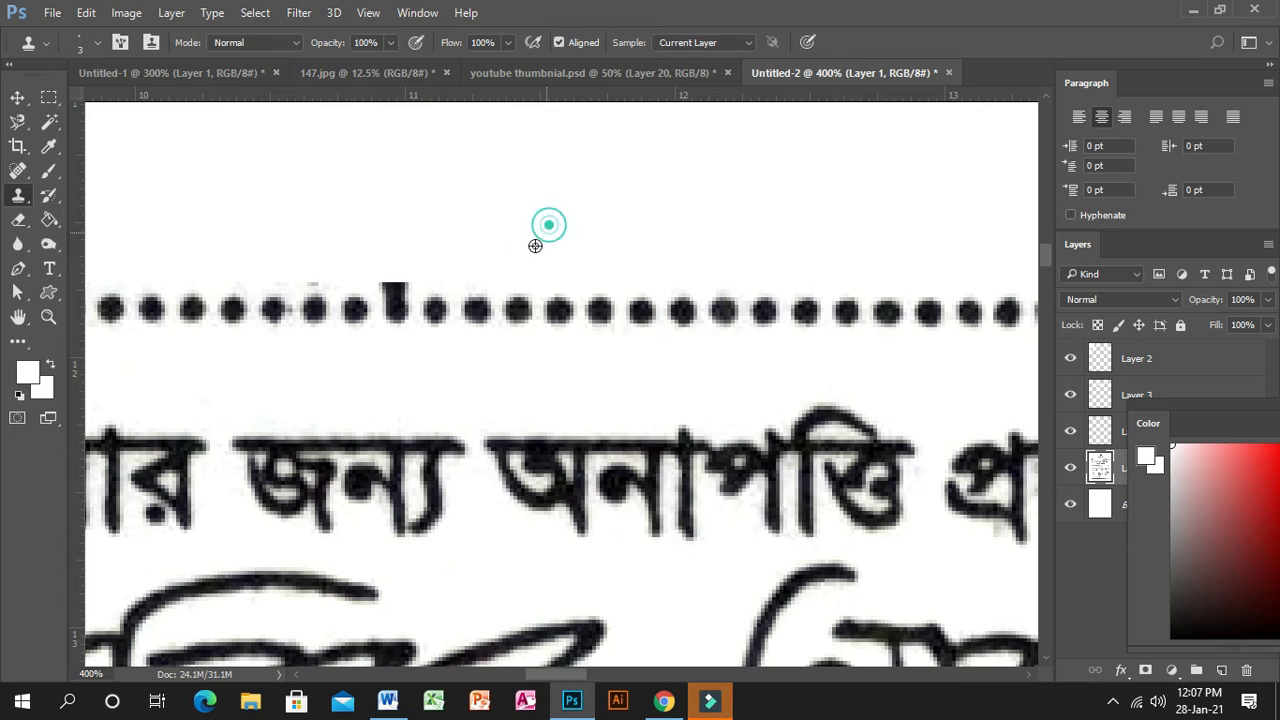
pyautogui.click(424, 280)
pyautogui.moveTo(424, 284); pyautogui.dragTo(386, 291)
pyautogui.moveTo(311, 258); pyautogui.dragTo(497, 271)
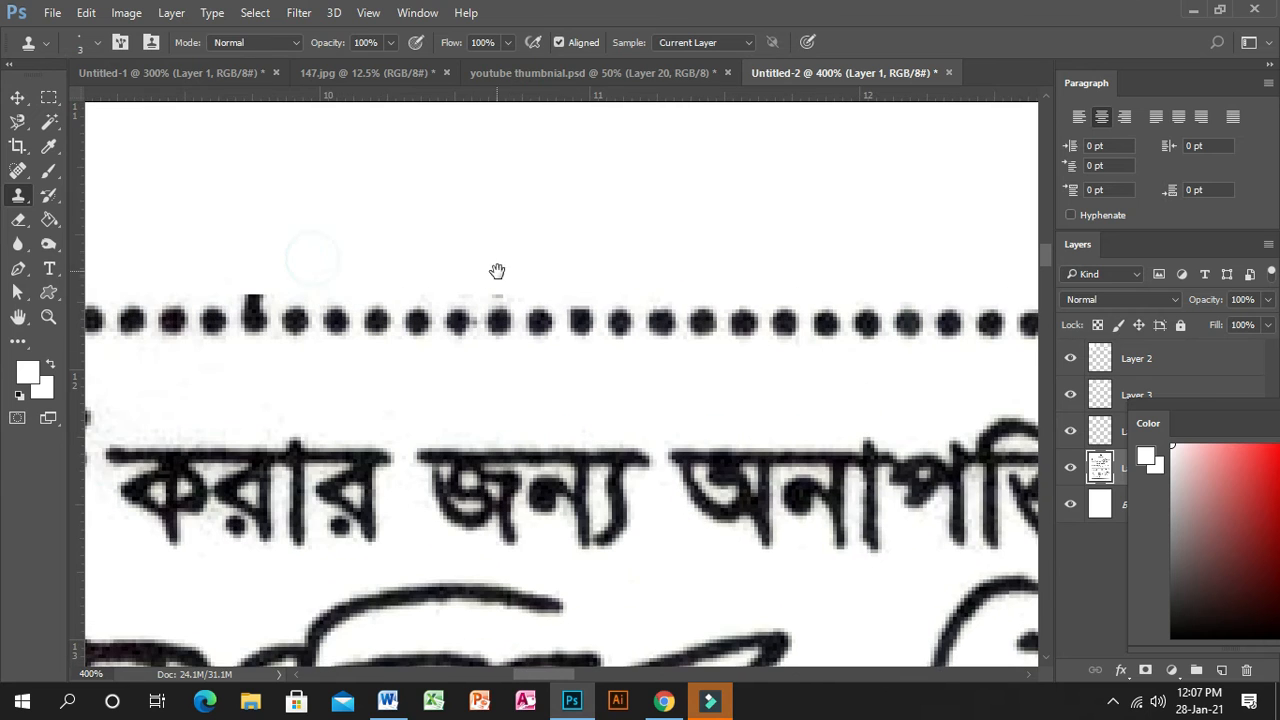
pyautogui.click(508, 290)
pyautogui.moveTo(277, 251)
pyautogui.mouseDown()
pyautogui.moveTo(431, 266)
pyautogui.moveTo(474, 285)
pyautogui.moveTo(452, 326)
pyautogui.moveTo(472, 328)
pyautogui.mouseUp()
pyautogui.click(451, 319)
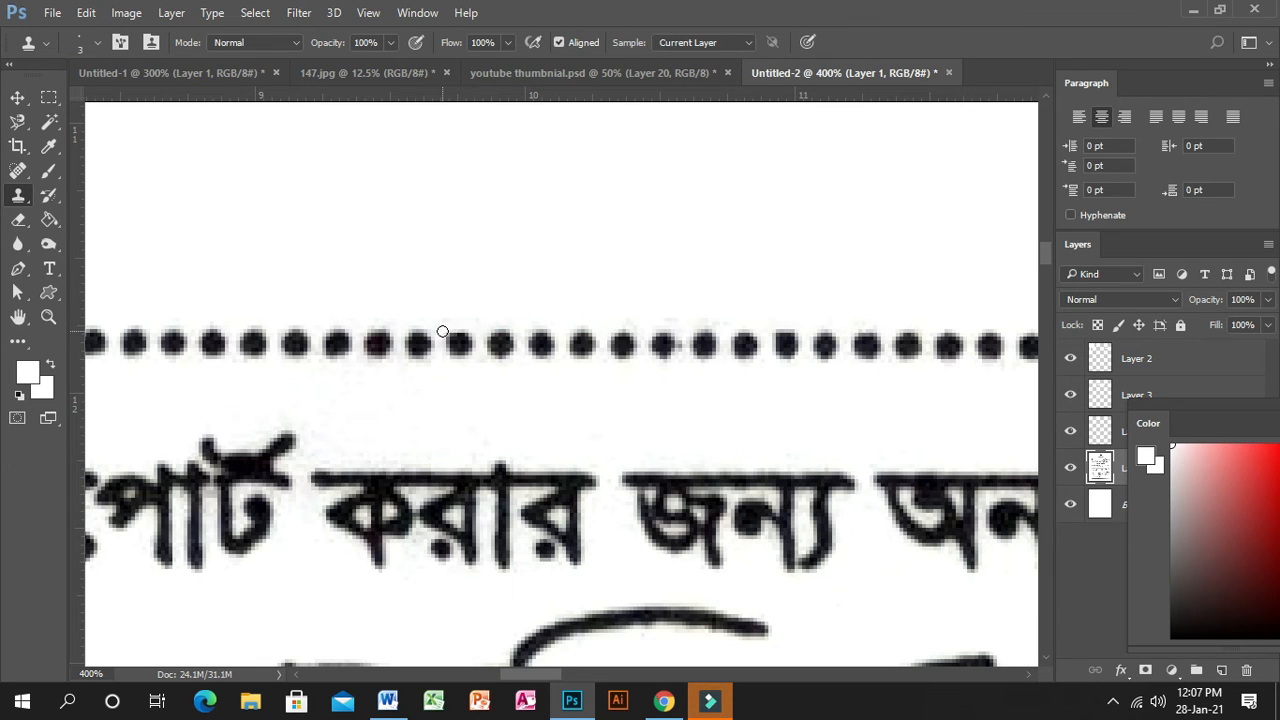
# - Select the handwritten tick and the upper part of the পিতা/স্বামী label on the subject line and clear them to white
pyautogui.moveTo(160, 283); pyautogui.dragTo(220, 245)
pyautogui.moveTo(820, 300); pyautogui.dragTo(240, 272)
pyautogui.moveTo(736, 275); pyautogui.dragTo(215, 316)
pyautogui.moveTo(757, 323); pyautogui.dragTo(340, 492)
pyautogui.moveTo(377, 351); pyautogui.dragTo(449, 220)
pyautogui.moveTo(340, 231); pyautogui.dragTo(194, 283)
pyautogui.moveTo(460, 263); pyautogui.dragTo(85, 286)
pyautogui.moveTo(557, 303); pyautogui.dragTo(675, 305)
pyautogui.moveTo(370, 309); pyautogui.dragTo(663, 320)
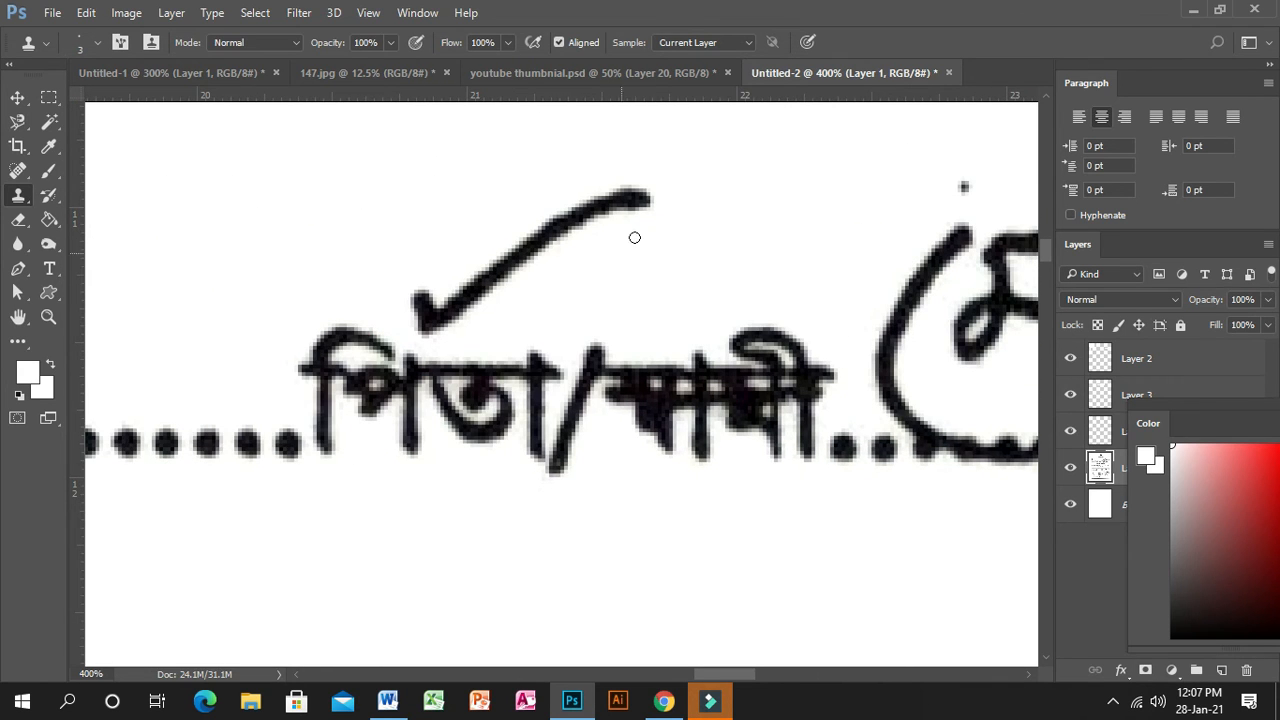
pyautogui.click(49, 97)
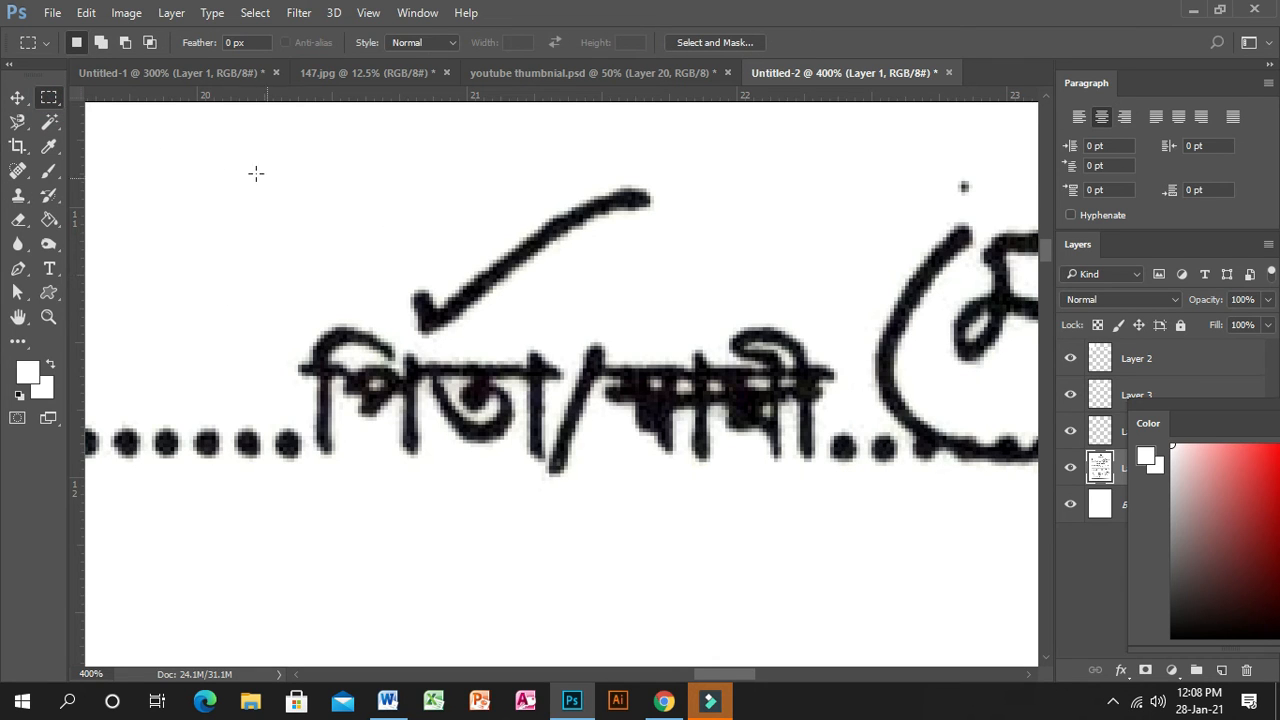
pyautogui.moveTo(250, 174); pyautogui.dragTo(849, 401)
pyautogui.press('Delete')
pyautogui.click(614, 323)
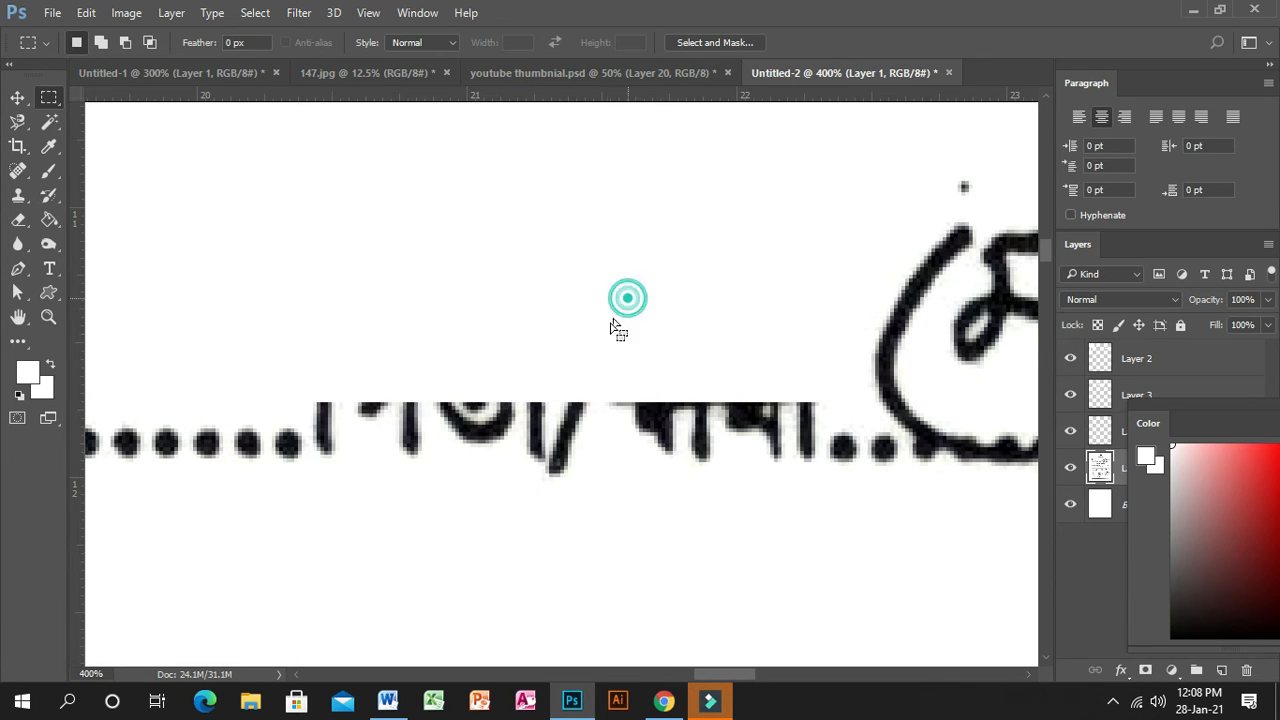
# - Clear the remaining lower part of the পিতা/স্বামী label between the two dotted sections and deselect
pyautogui.moveTo(309, 392); pyautogui.dragTo(819, 480)
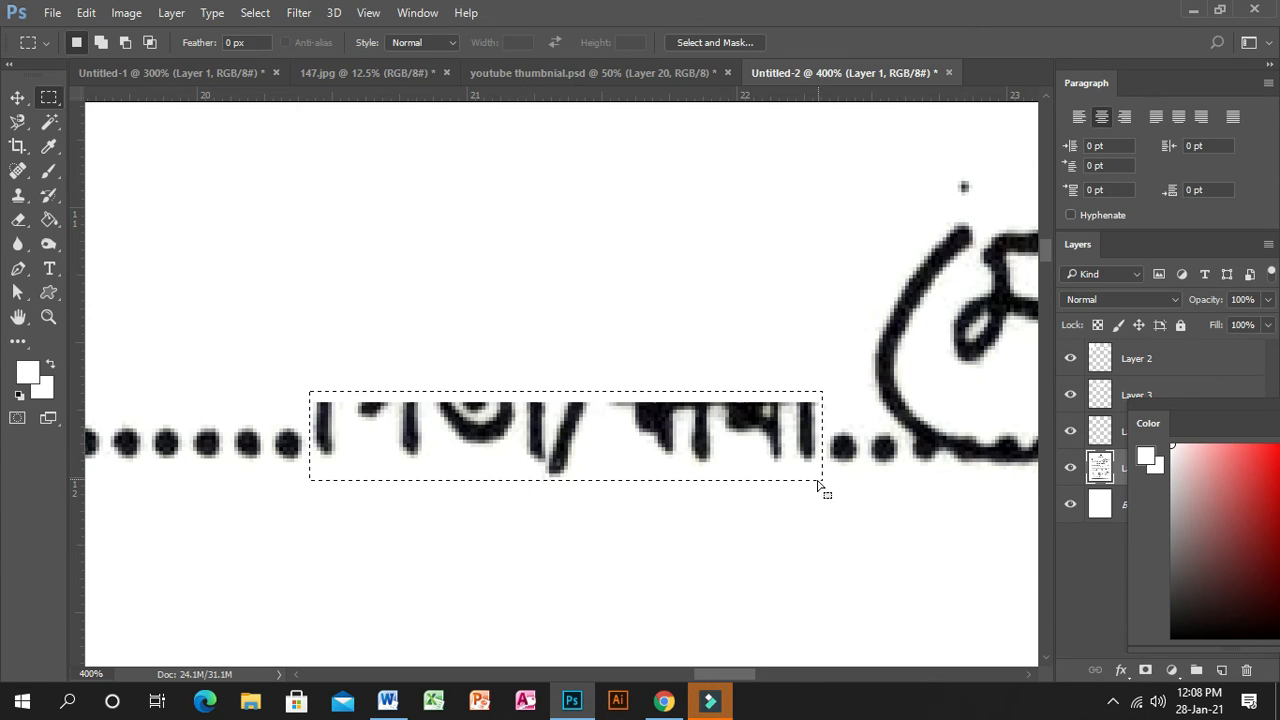
pyautogui.press('Delete')
pyautogui.click(554, 336)
# - Clone blank paper over the handwritten digits in the first two national ID number boxes, enlarging the brush to 20
pyautogui.click(48, 317)
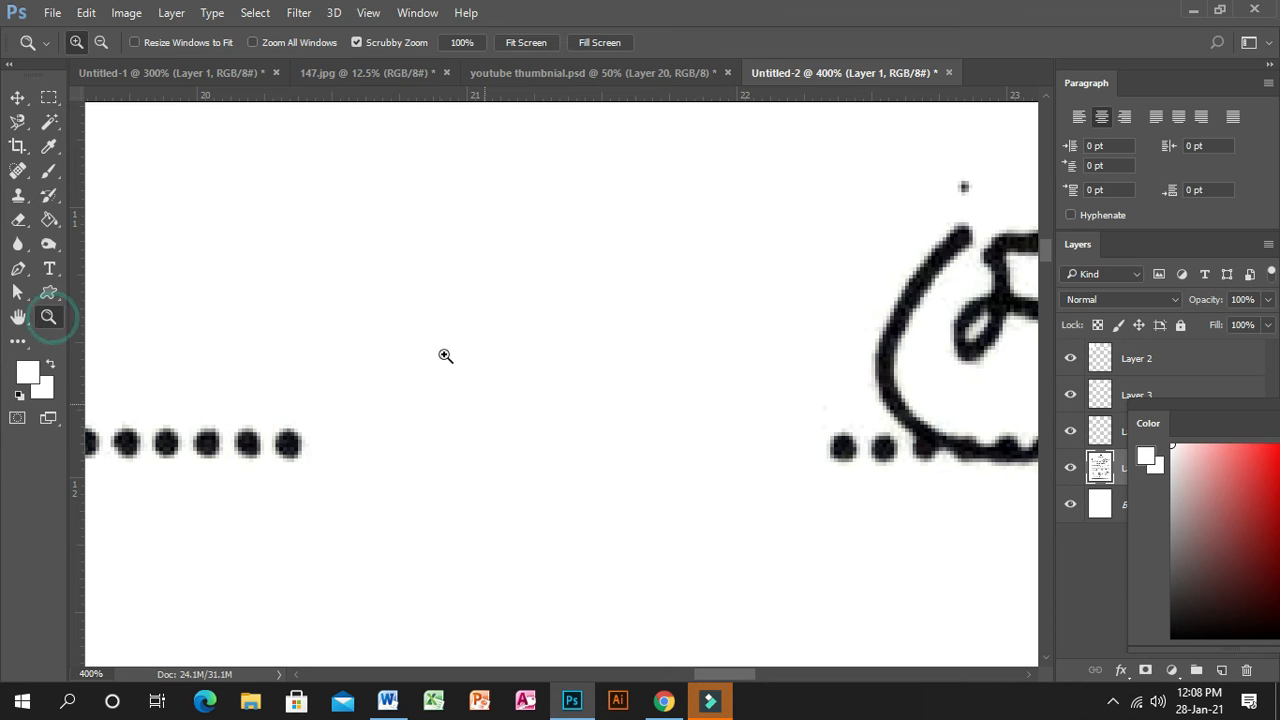
pyautogui.keyDown('alt'); pyautogui.click(552, 286); pyautogui.keyUp('alt')
pyautogui.keyDown('alt'); pyautogui.click(552, 286); pyautogui.keyUp('alt')
pyautogui.keyDown('alt'); pyautogui.click(546, 280); pyautogui.keyUp('alt')
pyautogui.keyDown('alt'); pyautogui.click(545, 279); pyautogui.keyUp('alt')
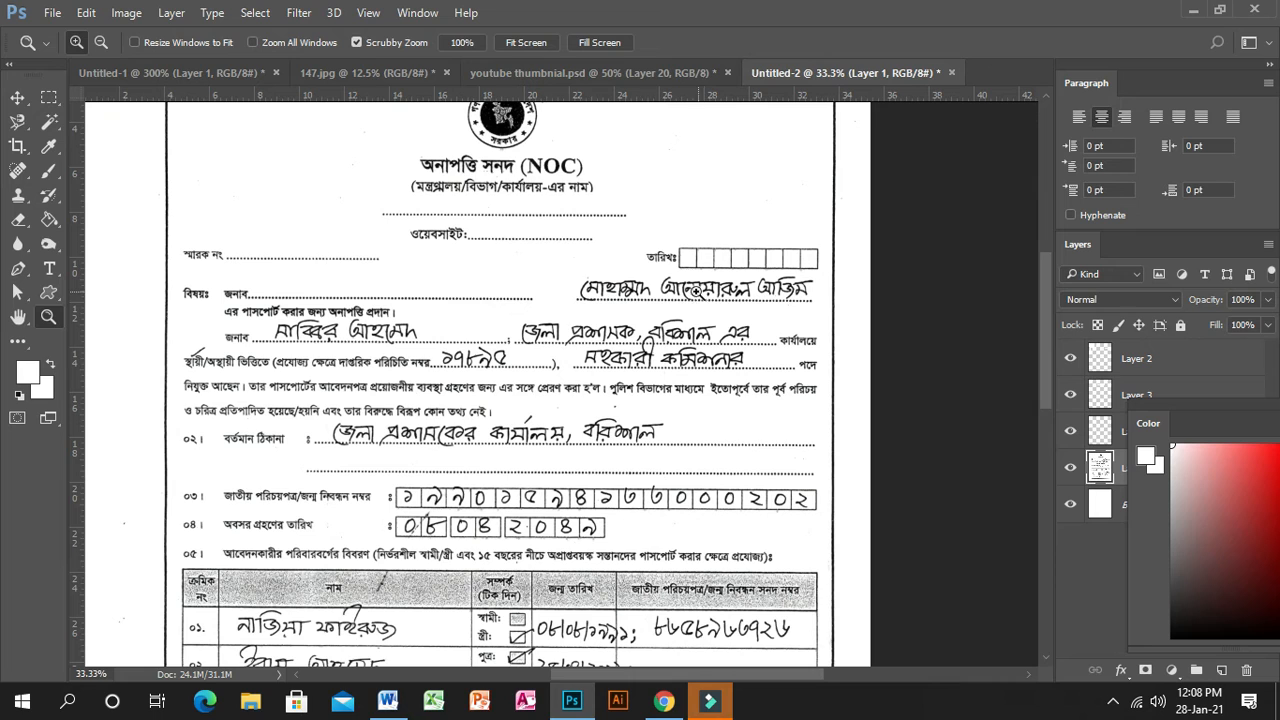
pyautogui.scroll(-1, 580, 382)
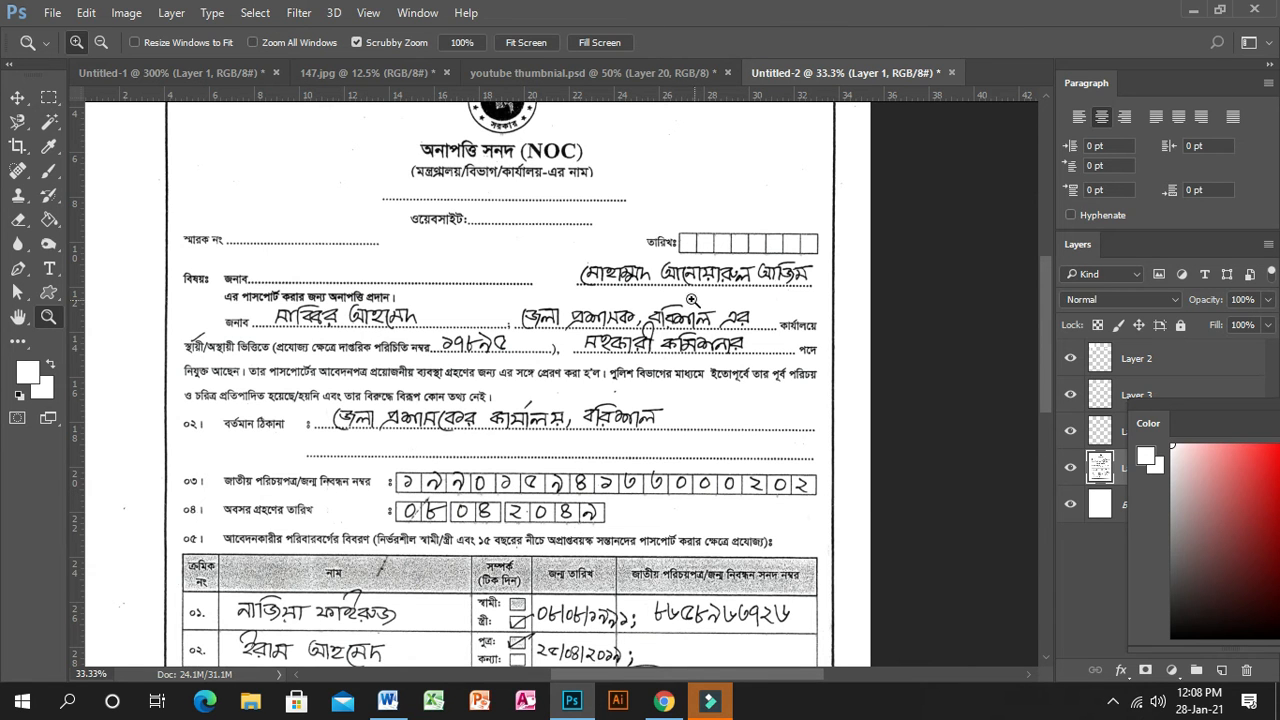
pyautogui.click(418, 485)
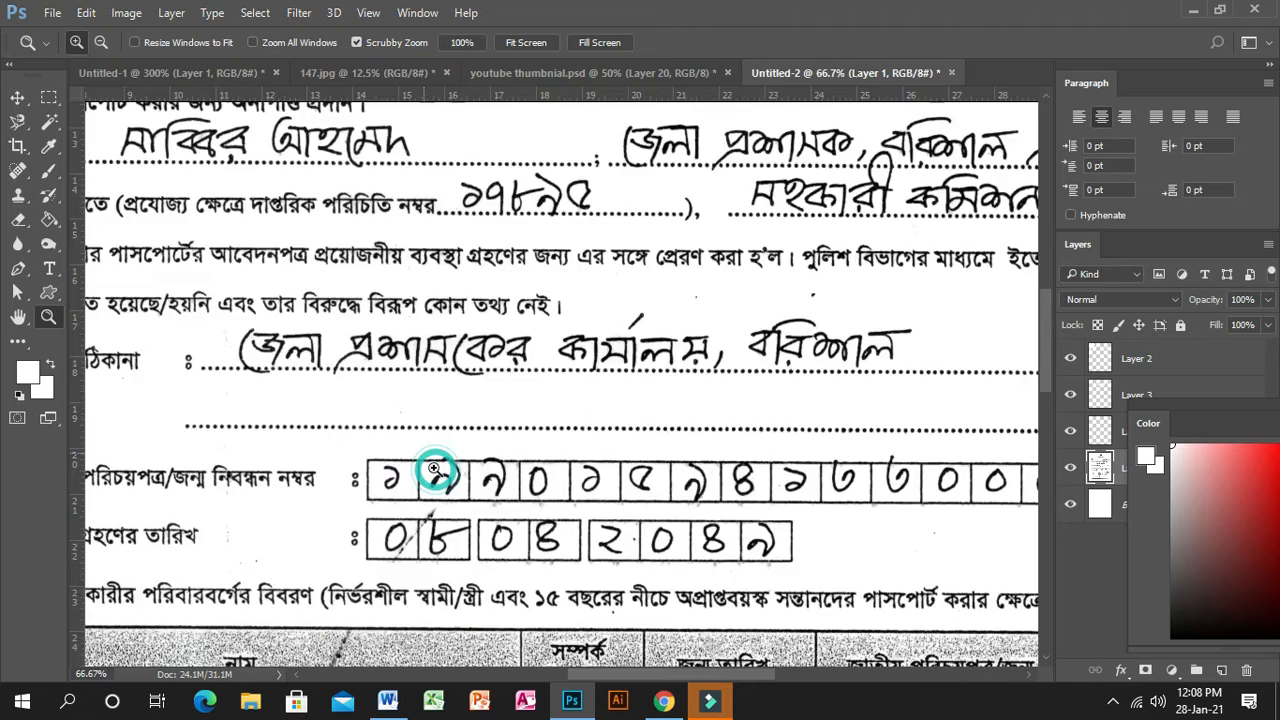
pyautogui.click(434, 469)
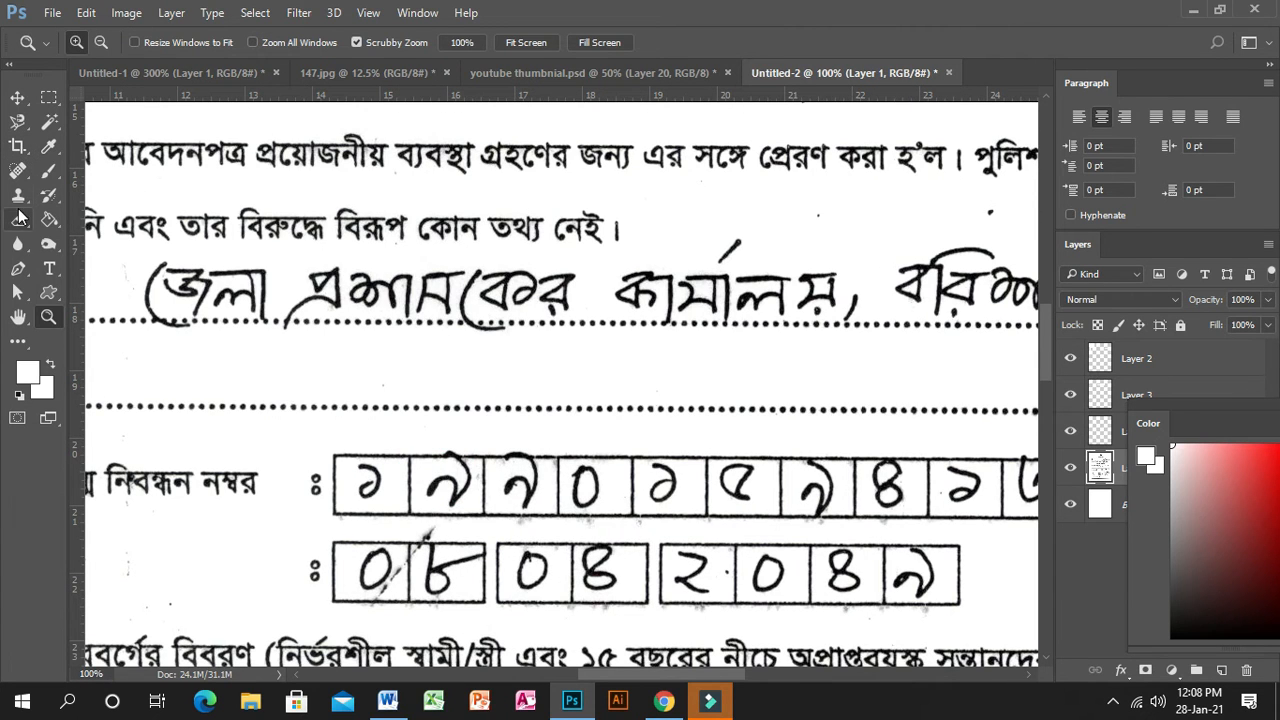
pyautogui.click(18, 195)
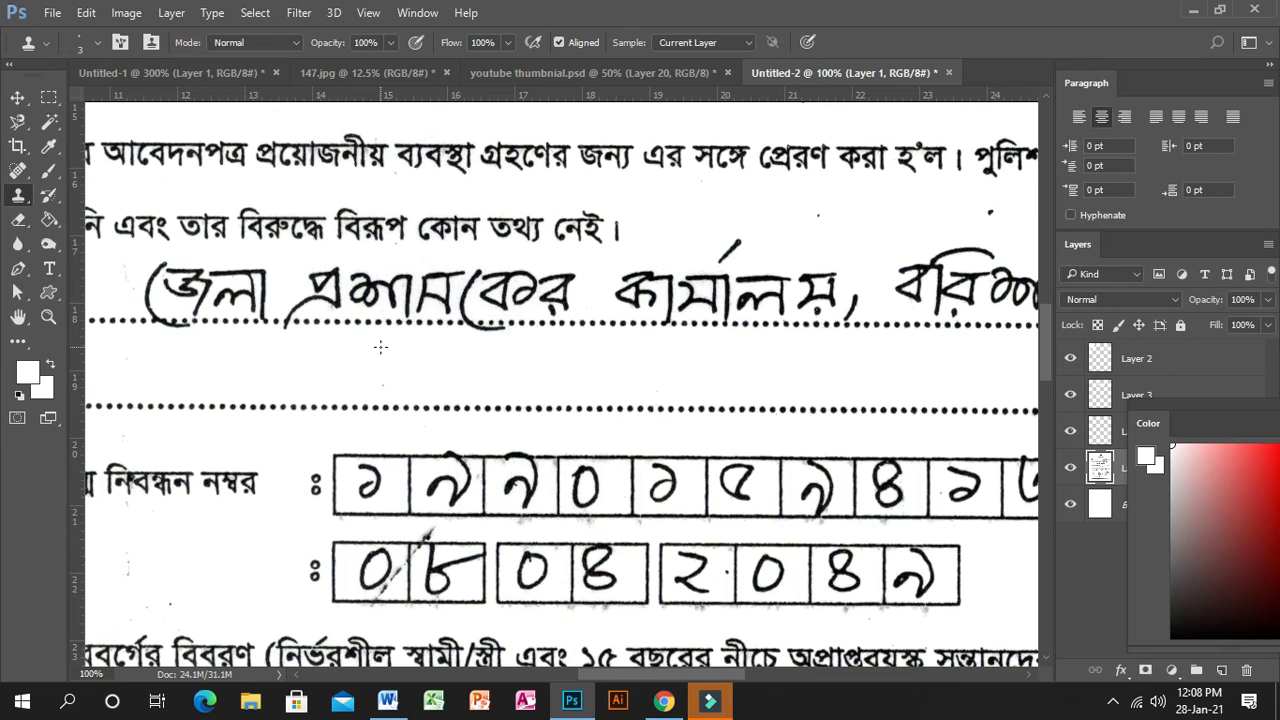
pyautogui.press(']')
pyautogui.press(']')
pyautogui.press(']')
pyautogui.moveTo(358, 466)
pyautogui.mouseDown()
pyautogui.moveTo(376, 472)
pyautogui.moveTo(360, 494)
pyautogui.moveTo(372, 496)
pyautogui.mouseUp()
pyautogui.moveTo(431, 490); pyautogui.dragTo(454, 491)
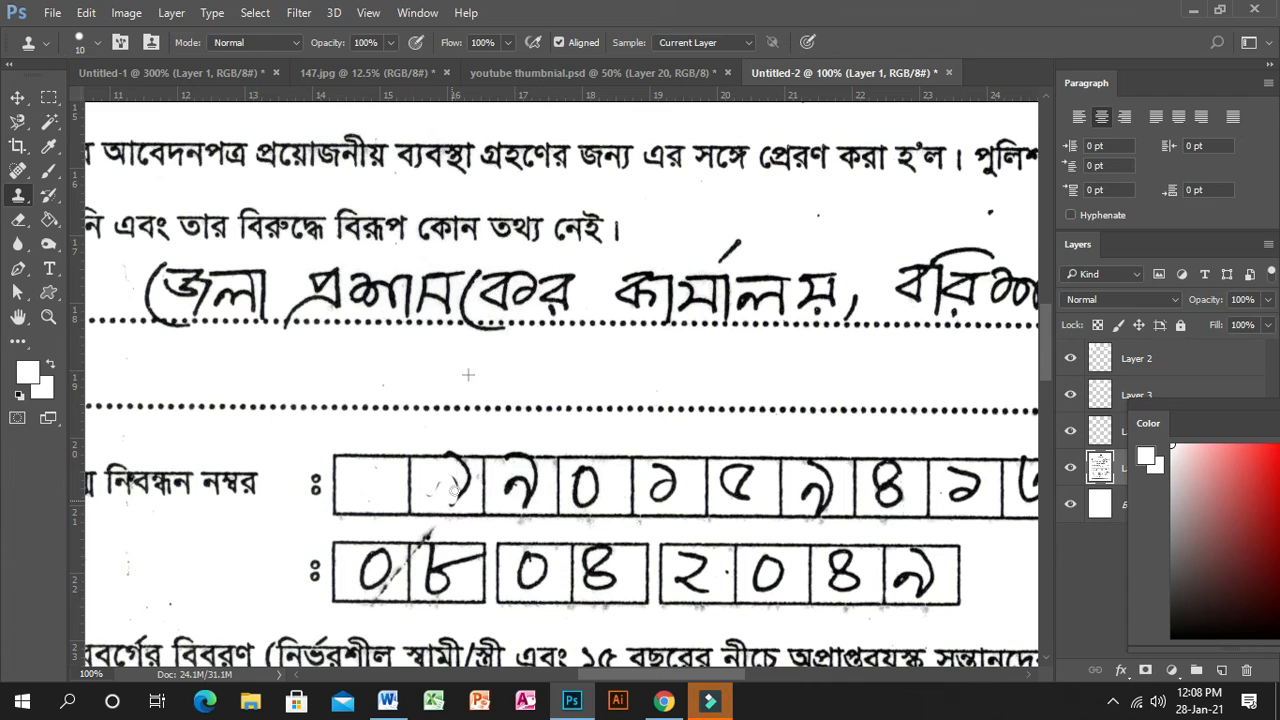
pyautogui.press(']')
pyautogui.moveTo(447, 487)
pyautogui.mouseDown()
pyautogui.moveTo(431, 492)
pyautogui.moveTo(452, 501)
pyautogui.moveTo(459, 469)
pyautogui.mouseUp()
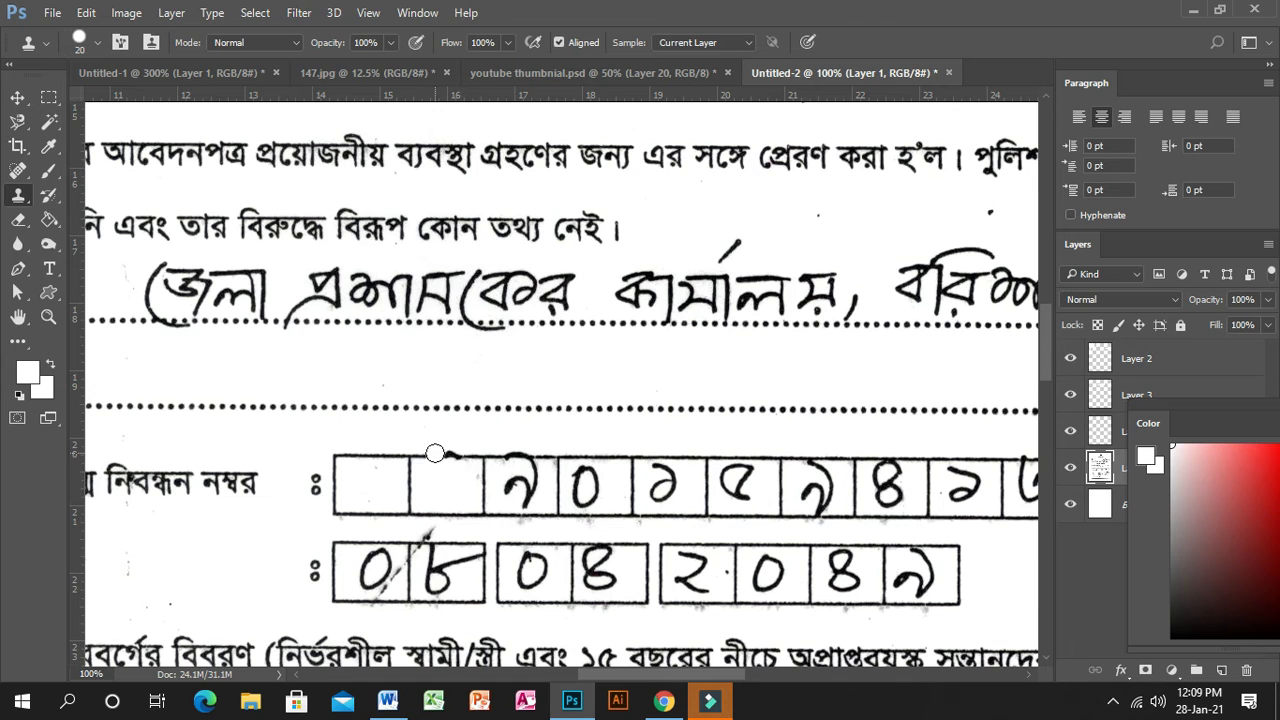
# - Clone blank paper over the stray pen marks above the second national ID number box
pyautogui.click(48, 317)
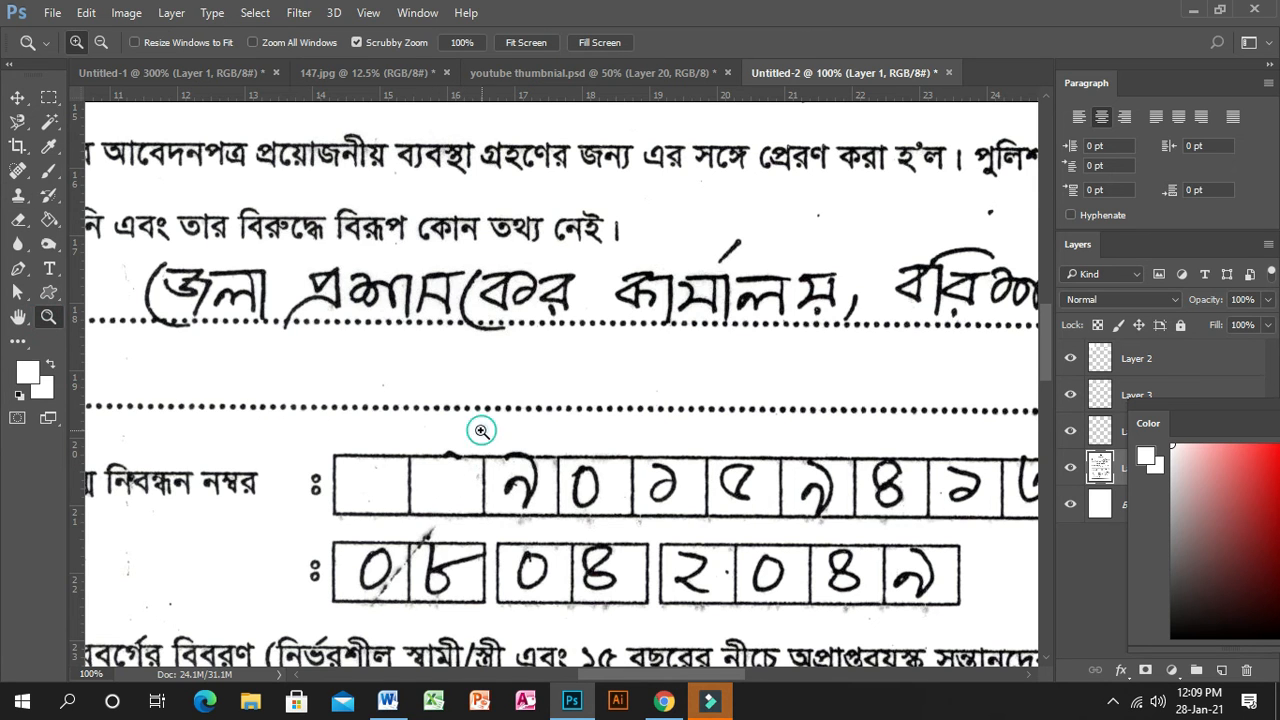
pyautogui.click(481, 430)
pyautogui.click(474, 448)
pyautogui.click(466, 471)
pyautogui.moveTo(389, 470)
pyautogui.mouseDown()
pyautogui.moveTo(431, 354)
pyautogui.moveTo(474, 337)
pyautogui.mouseUp()
pyautogui.click(18, 195)
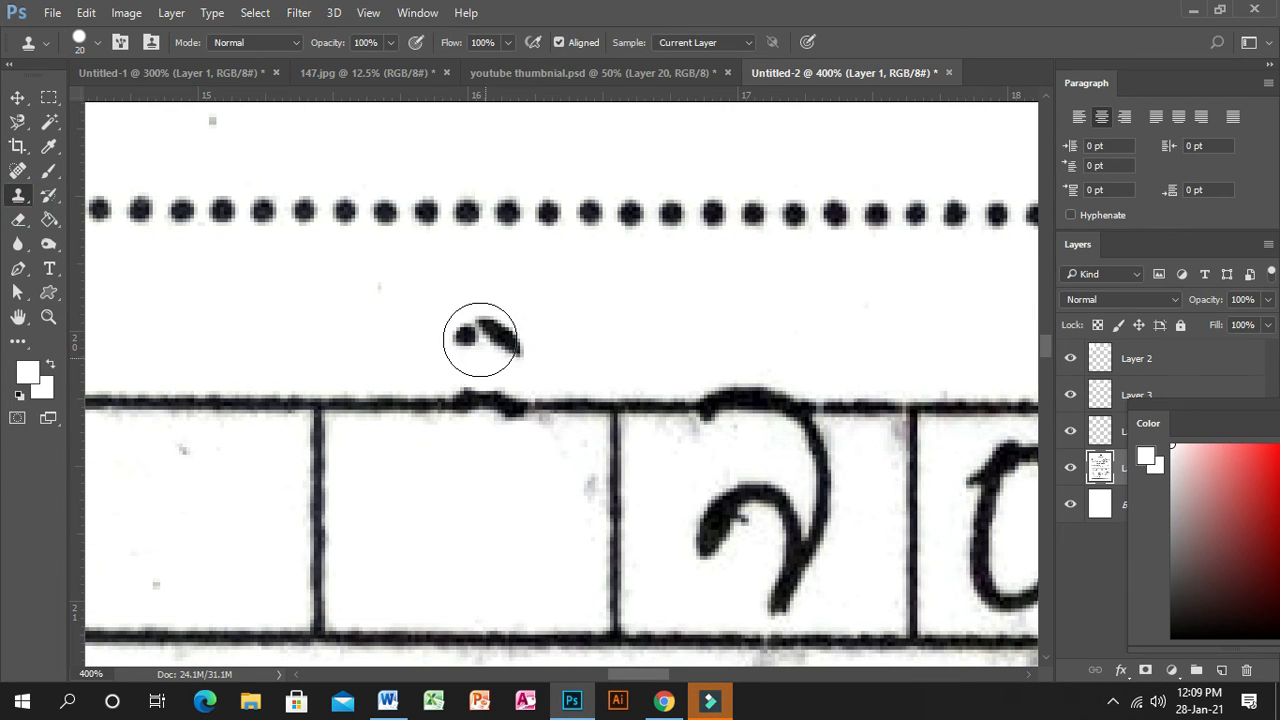
pyautogui.keyDown('alt'); pyautogui.click(423, 314); pyautogui.keyUp('alt')
pyautogui.moveTo(459, 350); pyautogui.dragTo(497, 354)
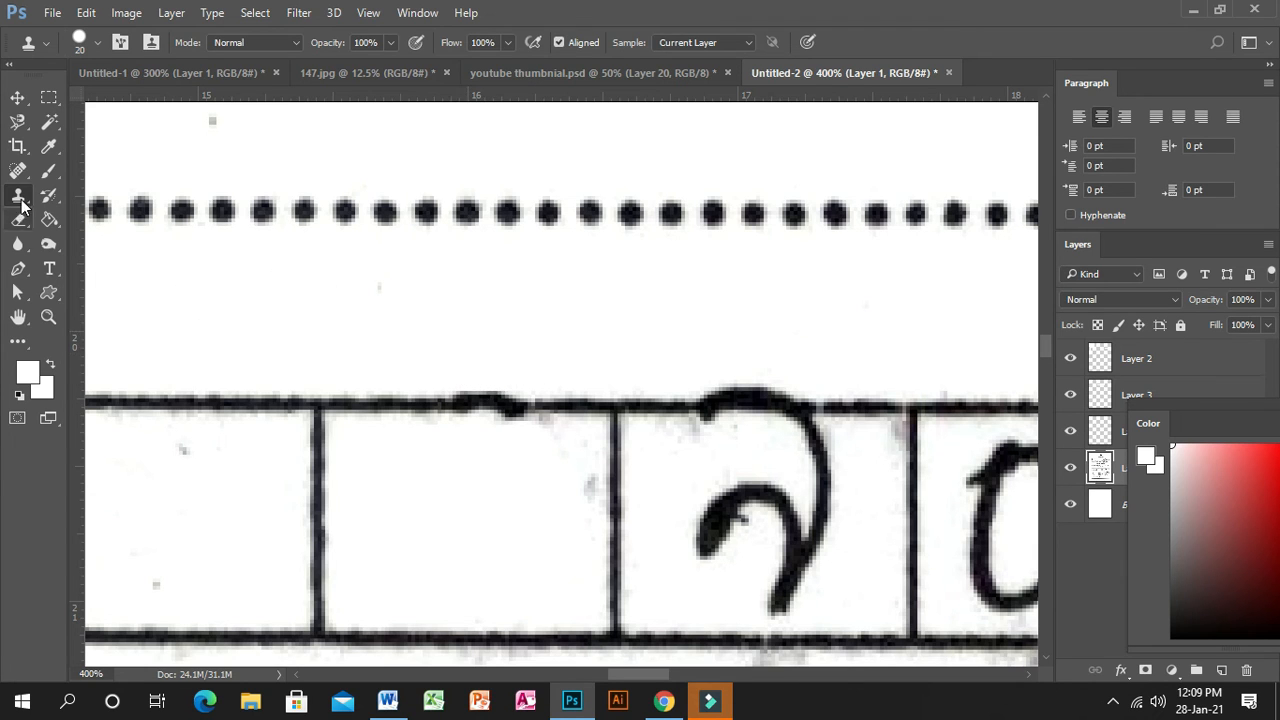
# - Copy a clean piece of the second ID box's upper border over the leftover pen stroke beside it and deselect
pyautogui.click(48, 99)
pyautogui.moveTo(332, 376); pyautogui.dragTo(429, 421)
pyautogui.click(546, 418)
pyautogui.hotkey('ctrl', 'z')
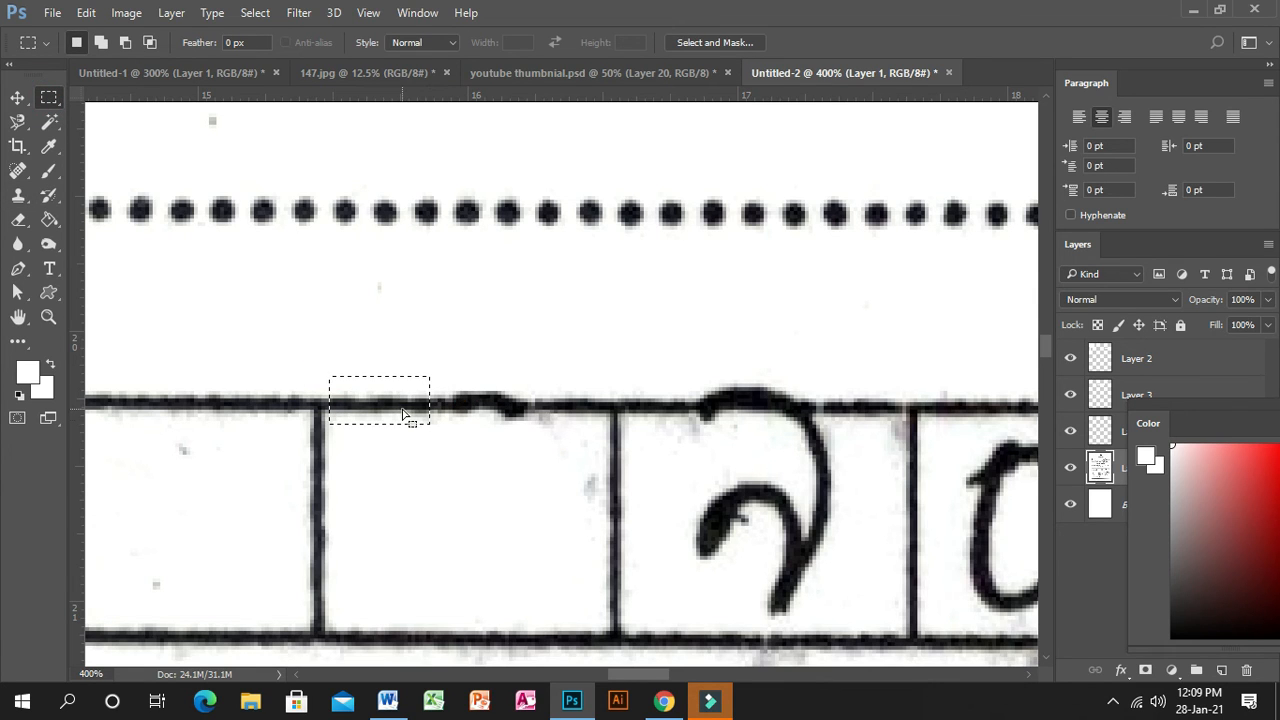
pyautogui.click(20, 97)
pyautogui.moveTo(386, 409); pyautogui.dragTo(518, 411)
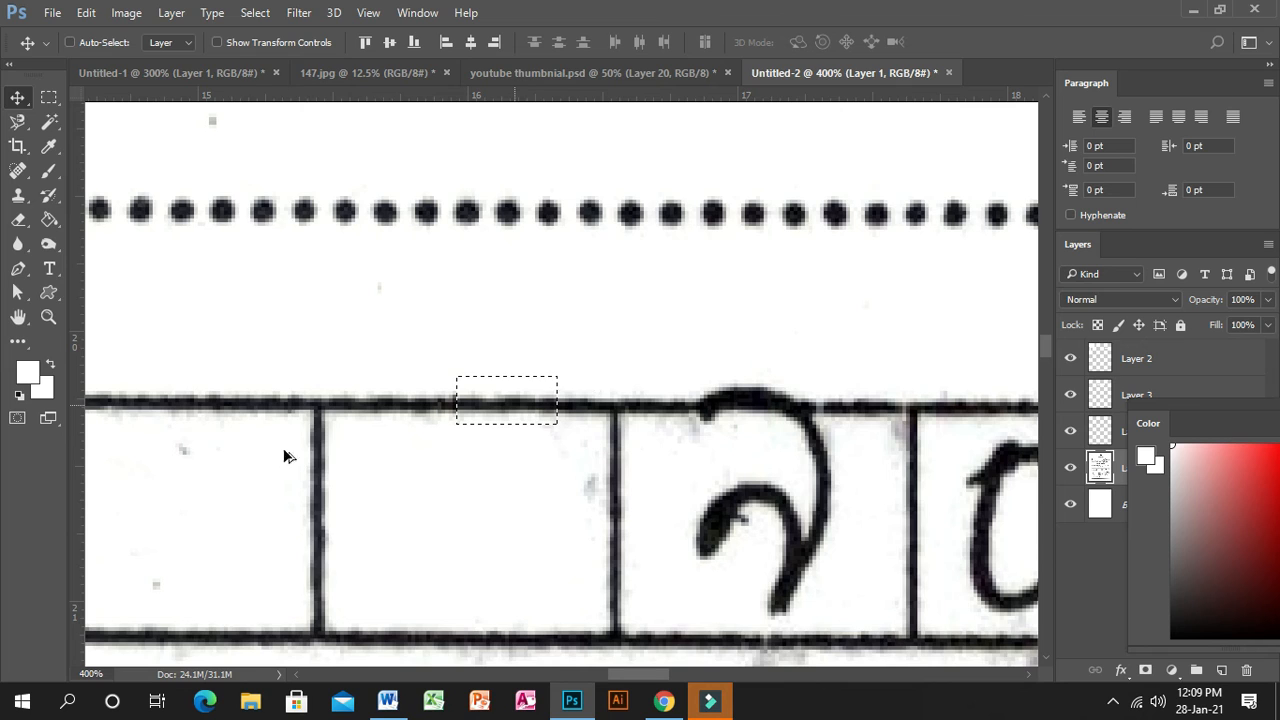
pyautogui.click(49, 97)
pyautogui.click(426, 299)
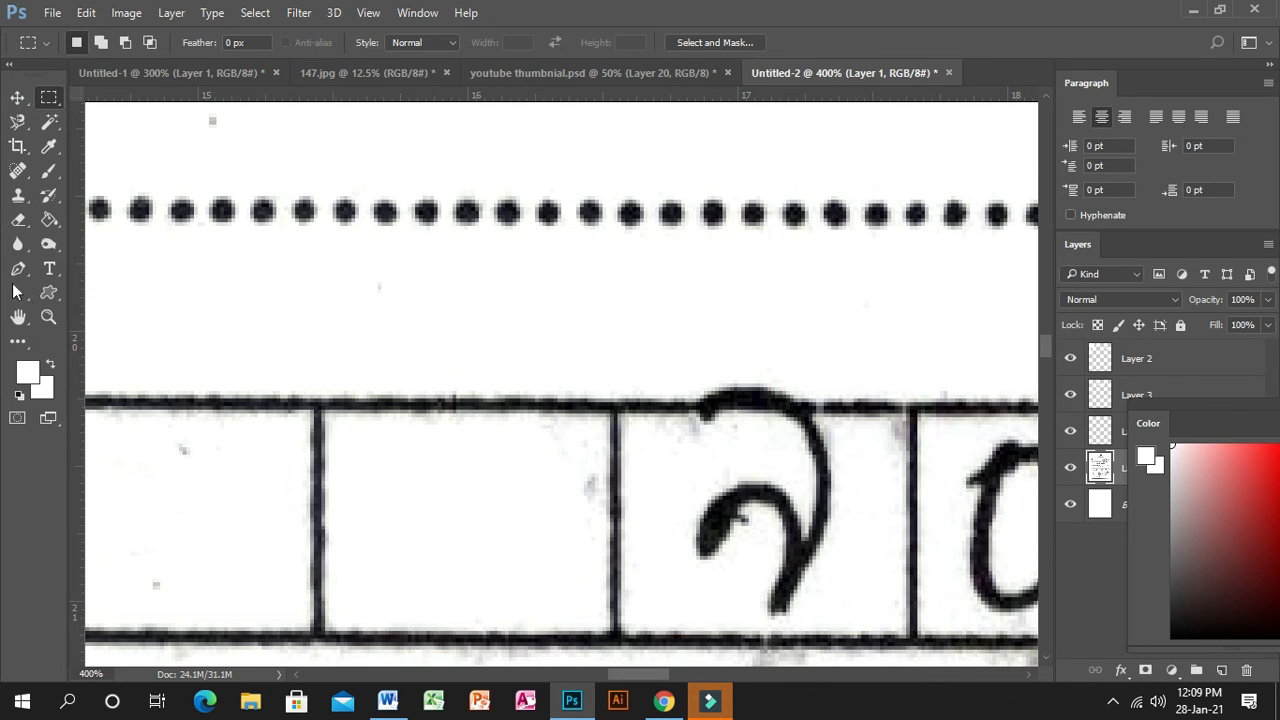
# - Examine the lower half of the form for handwritten entries, from the ID number row to the signature block and seal
pyautogui.click(48, 316)
pyautogui.keyDown('alt'); pyautogui.click(445, 338); pyautogui.keyUp('alt')
pyautogui.keyDown('alt'); pyautogui.click(445, 338); pyautogui.keyUp('alt')
pyautogui.keyDown('alt'); pyautogui.click(445, 338); pyautogui.keyUp('alt')
pyautogui.keyDown('alt'); pyautogui.click(560, 370); pyautogui.keyUp('alt')
pyautogui.keyDown('alt'); pyautogui.click(600, 380); pyautogui.keyUp('alt')
pyautogui.keyDown('alt'); pyautogui.click(680, 395); pyautogui.keyUp('alt')
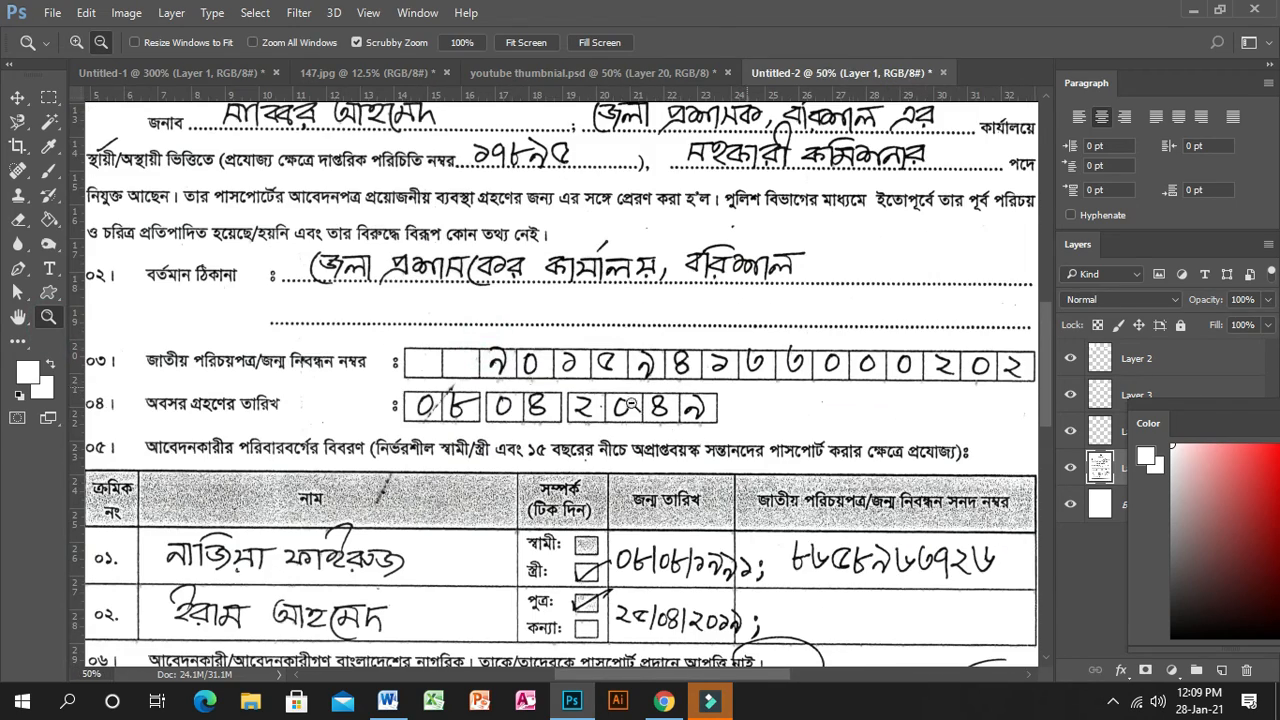
pyautogui.scroll(-5, 600, 390)
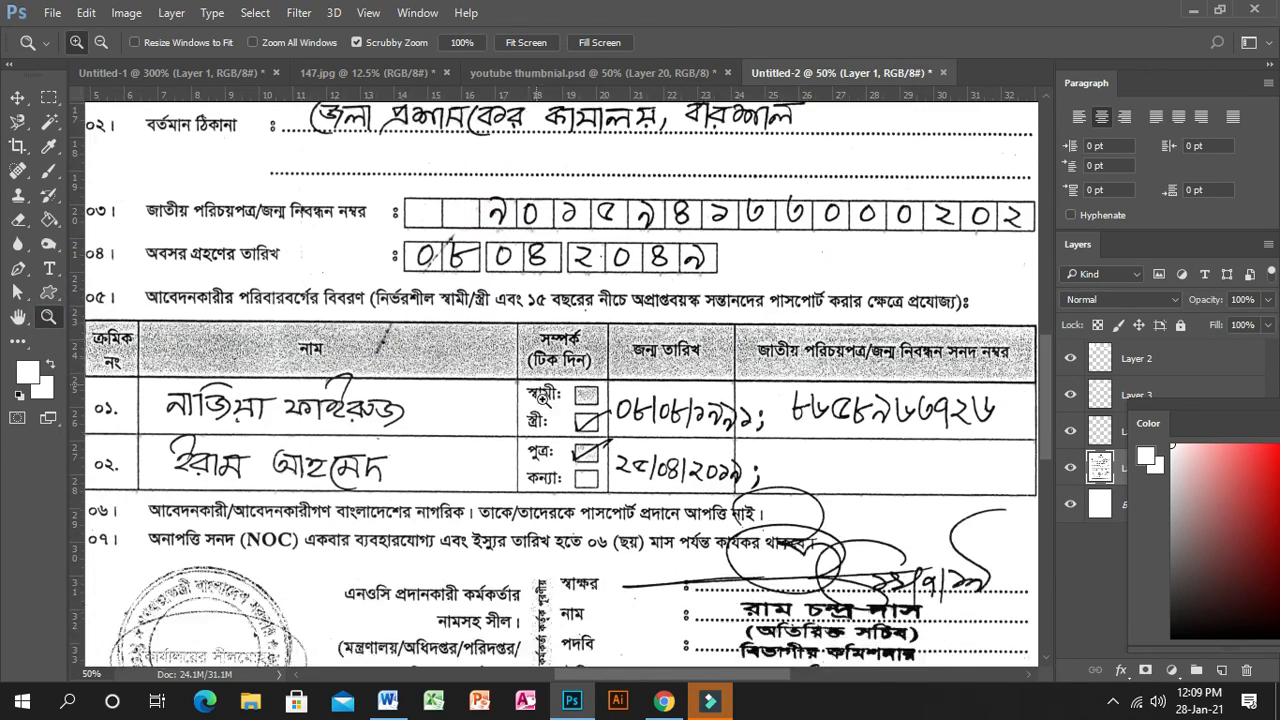
pyautogui.scroll(-3, 708, 389)
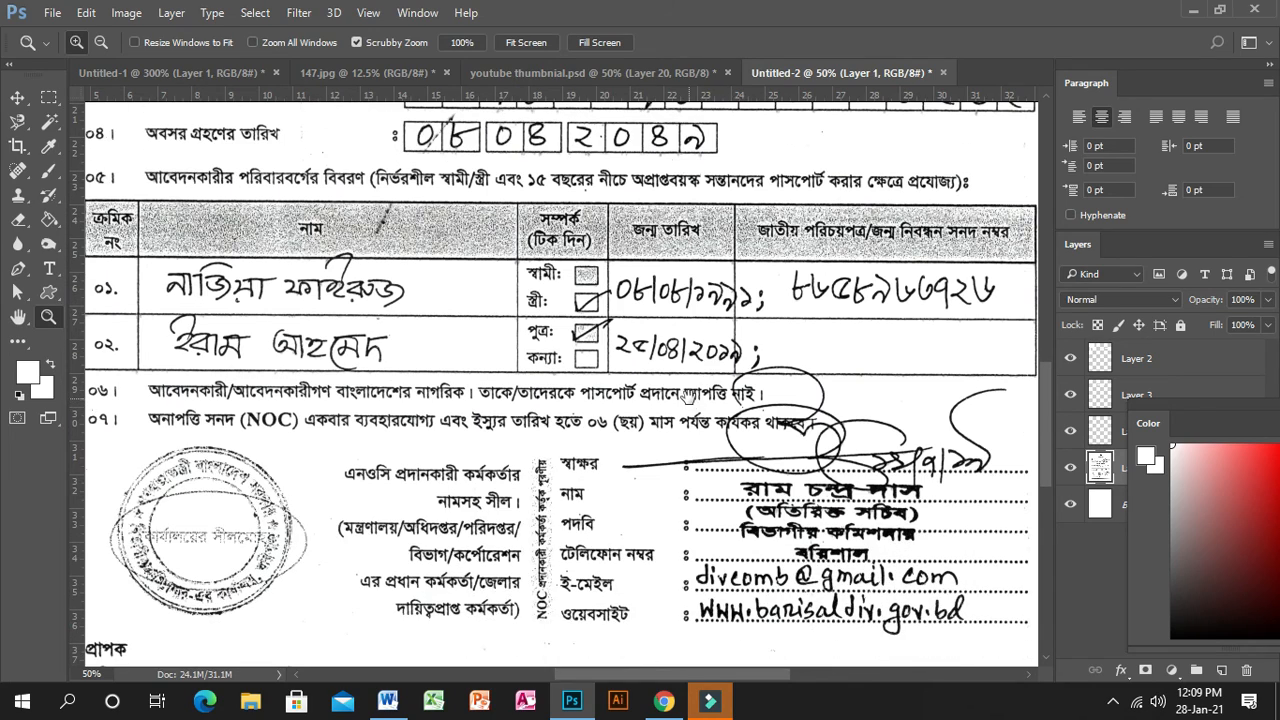
pyautogui.hscroll(6, 688, 396)
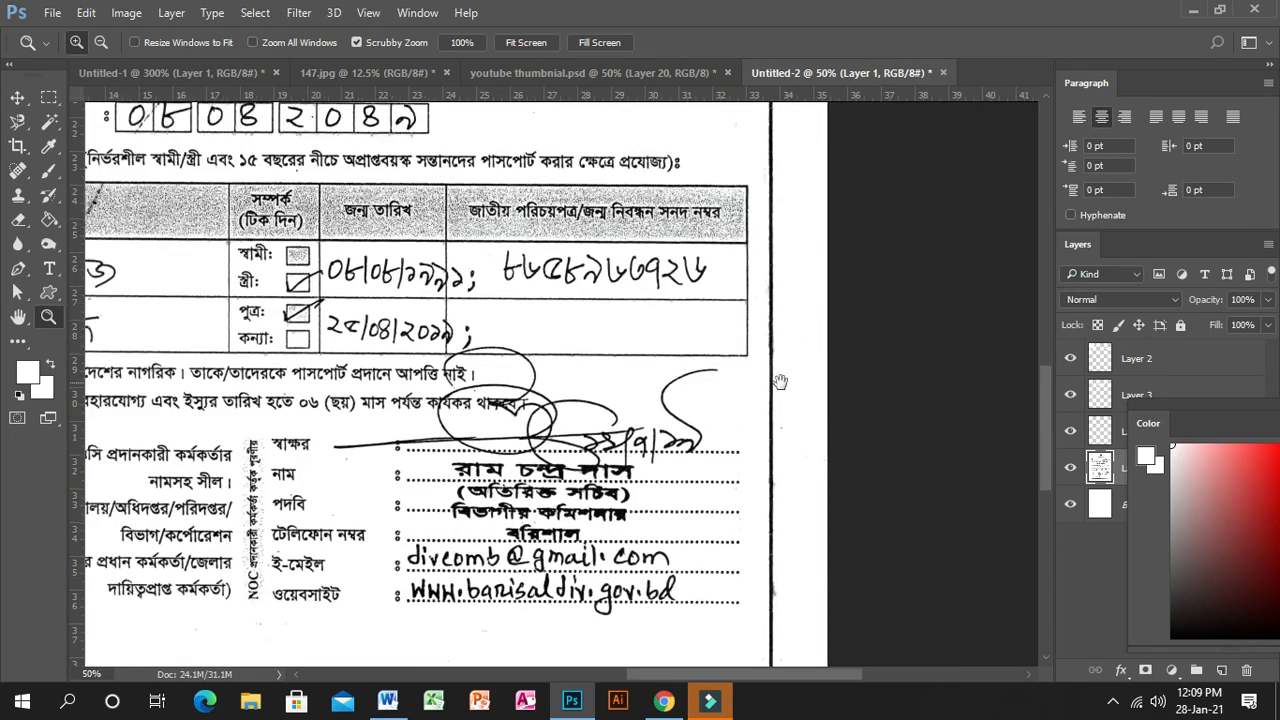
pyautogui.hscroll(-10, 777, 381)
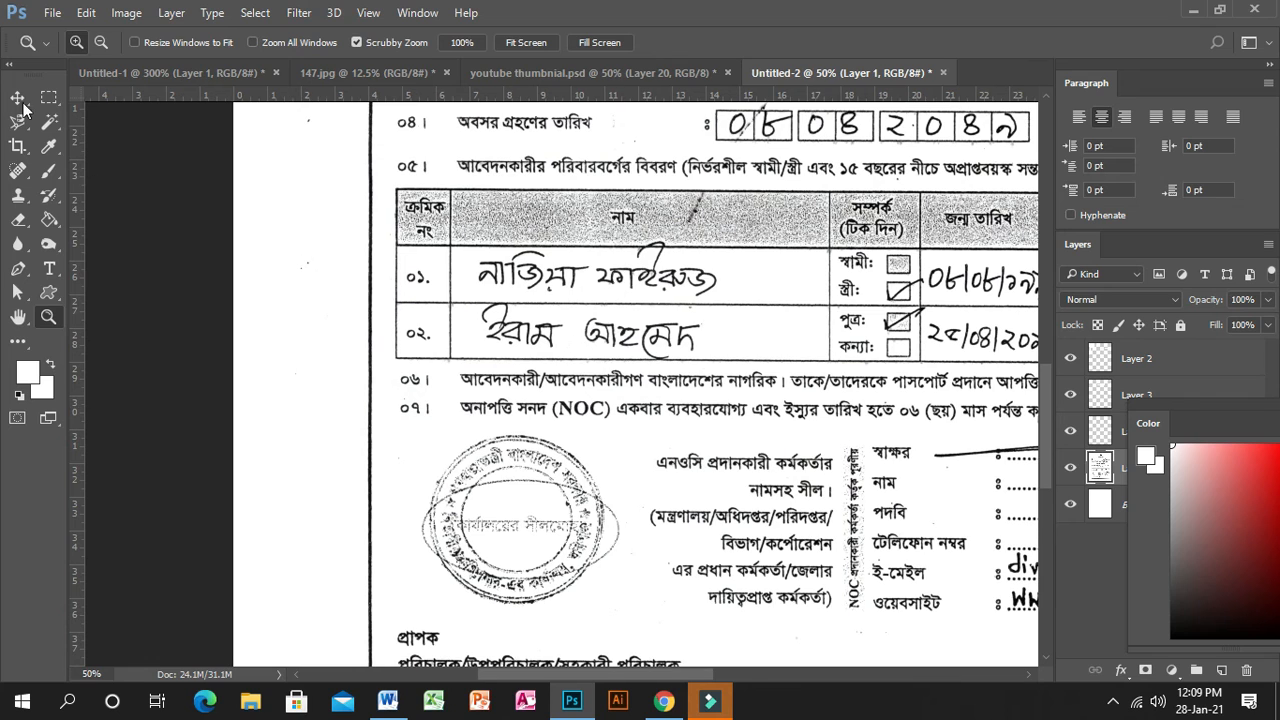
# - Select the handwritten name in row ০১ of the family table, fill the area with white and deselect
pyautogui.click(48, 97)
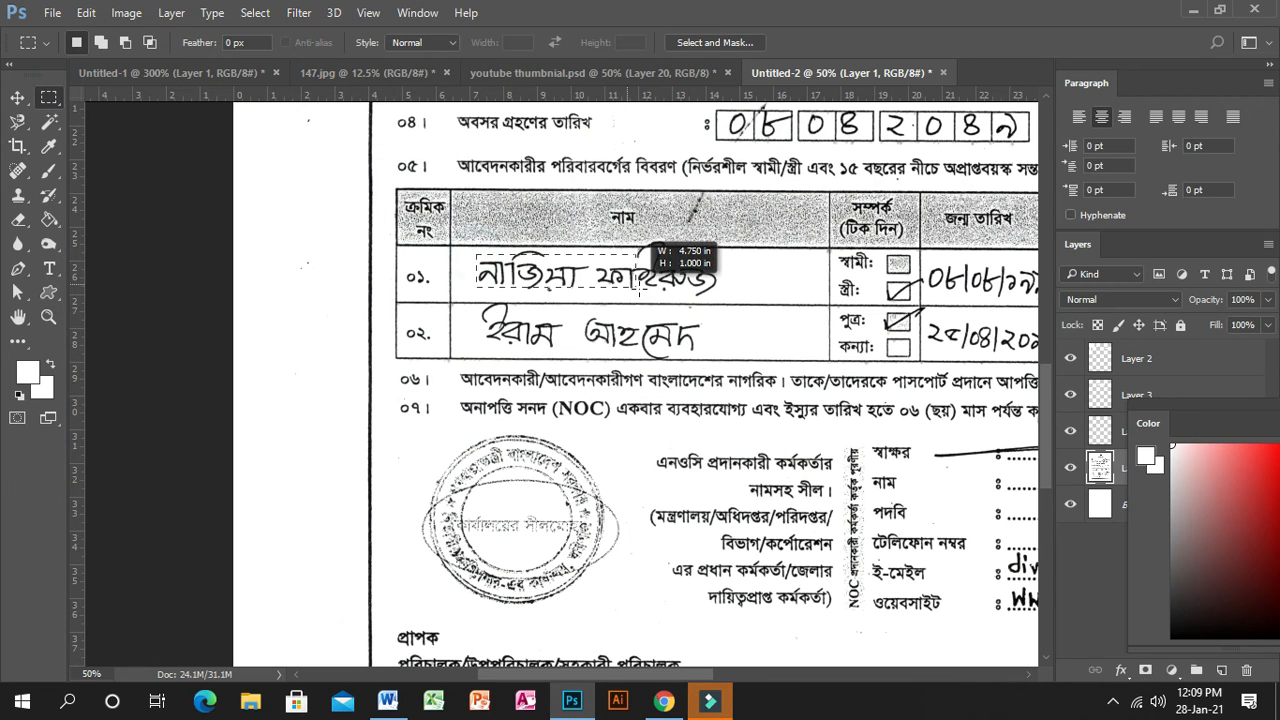
pyautogui.moveTo(648, 298); pyautogui.dragTo(727, 300)
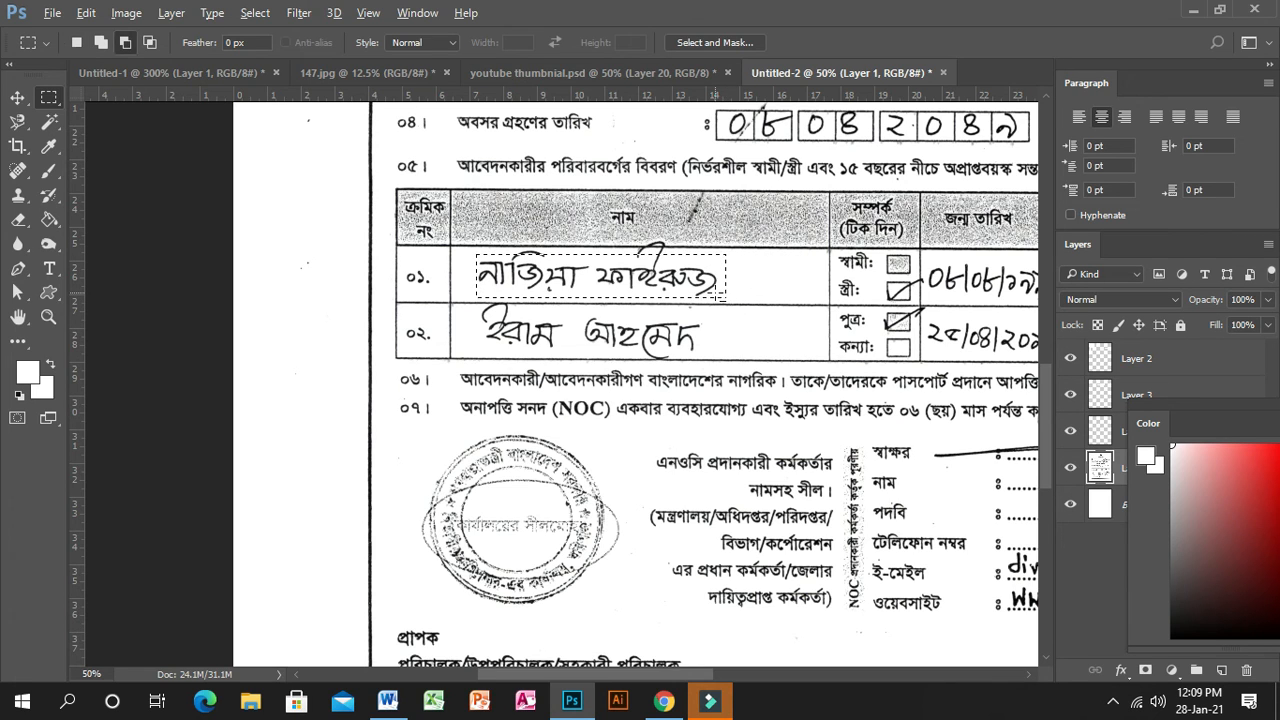
pyautogui.hotkey('alt', 'BackSpace')
pyautogui.click(488, 231)
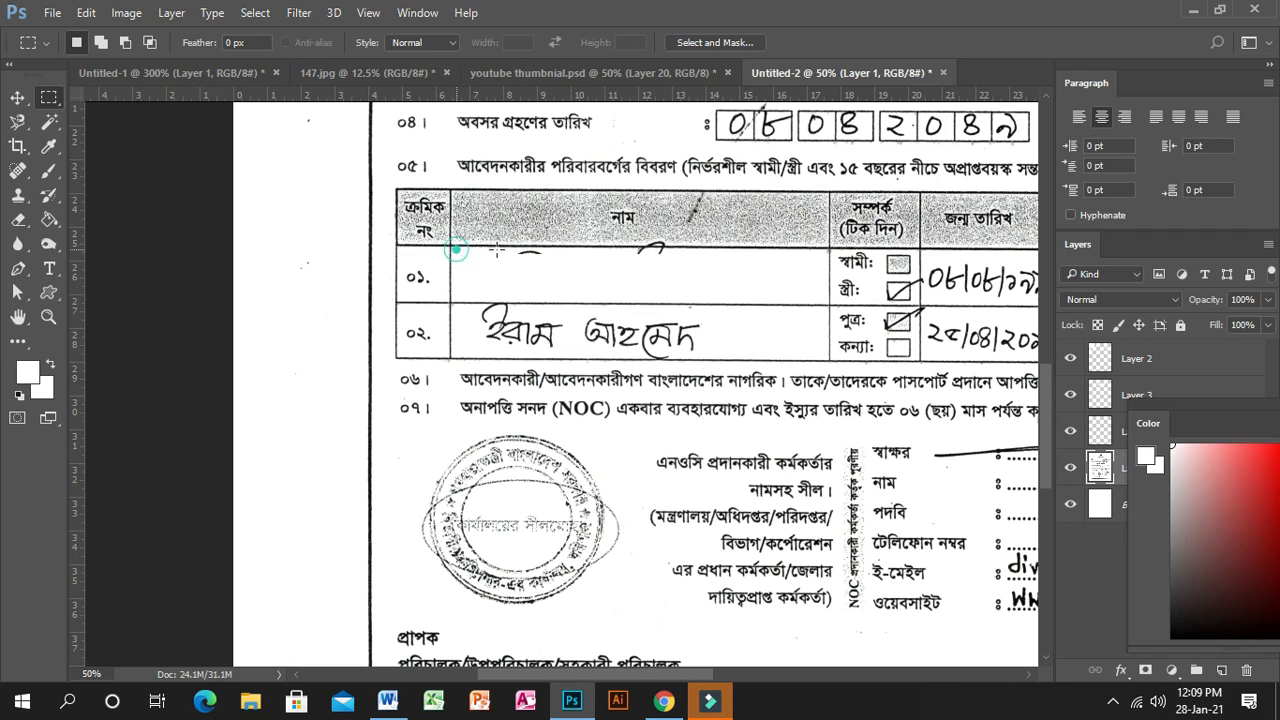
# - Fill the leftover pen strokes under the name column's header in row ০১ with white
pyautogui.moveTo(673, 265); pyautogui.dragTo(705, 271)
pyautogui.hotkey('alt', 'BackSpace')
pyautogui.click(716, 262)
pyautogui.moveTo(479, 231); pyautogui.dragTo(552, 254)
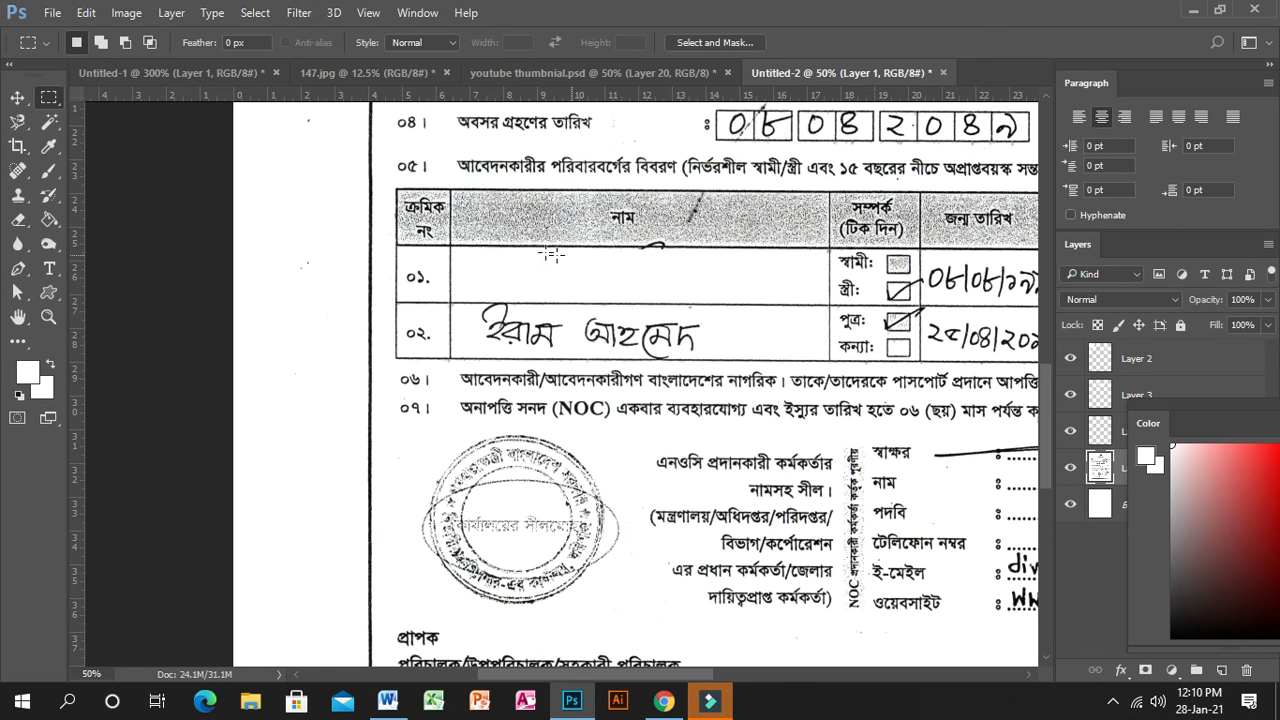
# - Try to cover the pen stroke on the name header's lower border with a copied clean piece of that border
pyautogui.click(17, 97)
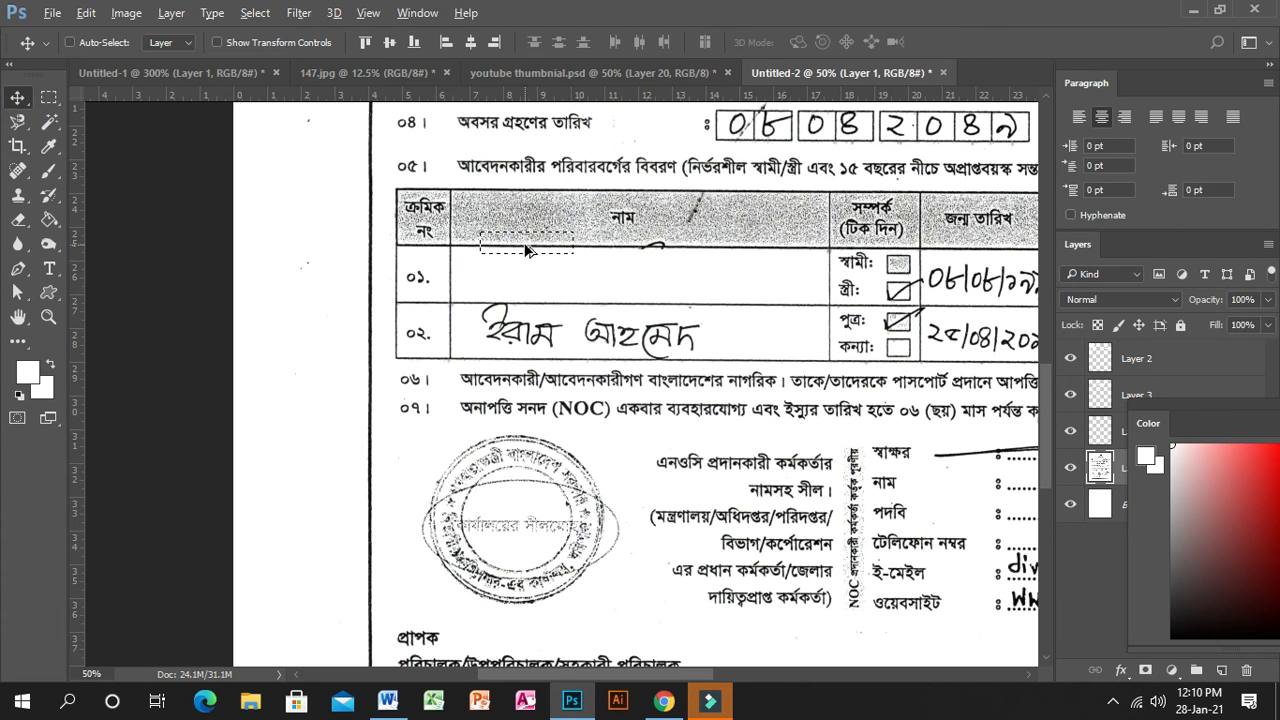
pyautogui.moveTo(595, 253); pyautogui.dragTo(678, 252)
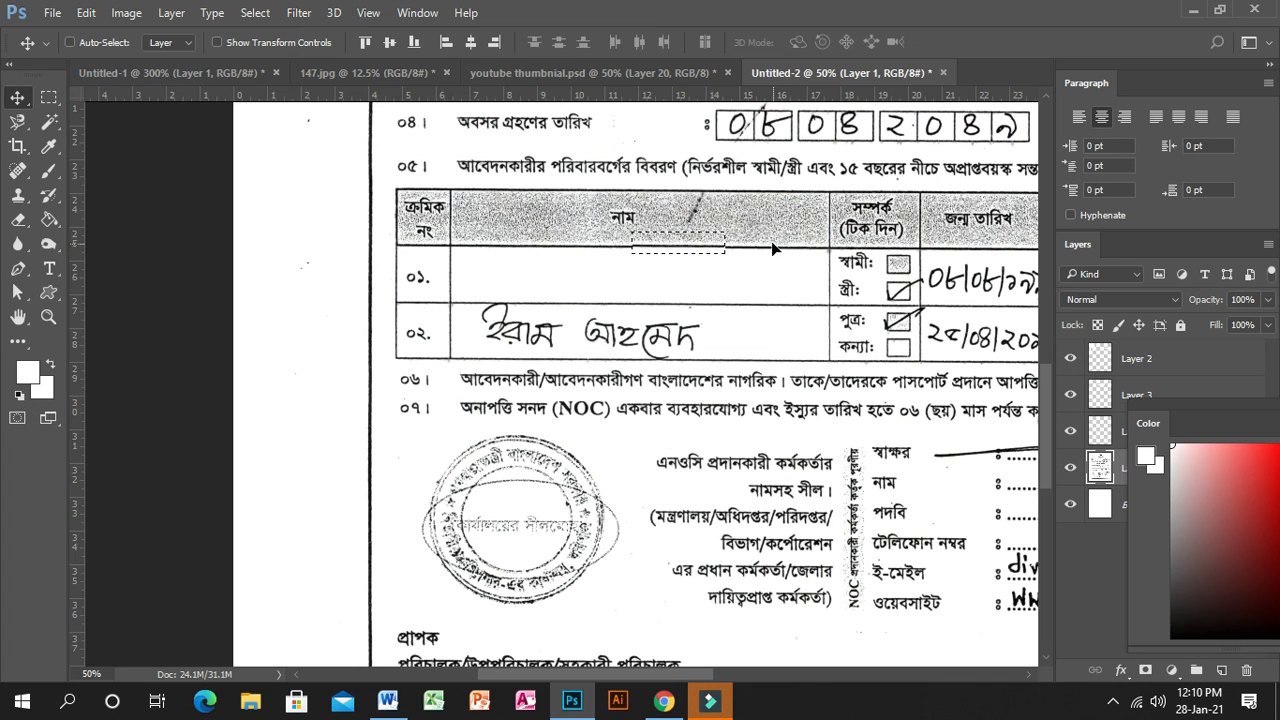
pyautogui.press('m')
pyautogui.click(755, 278)
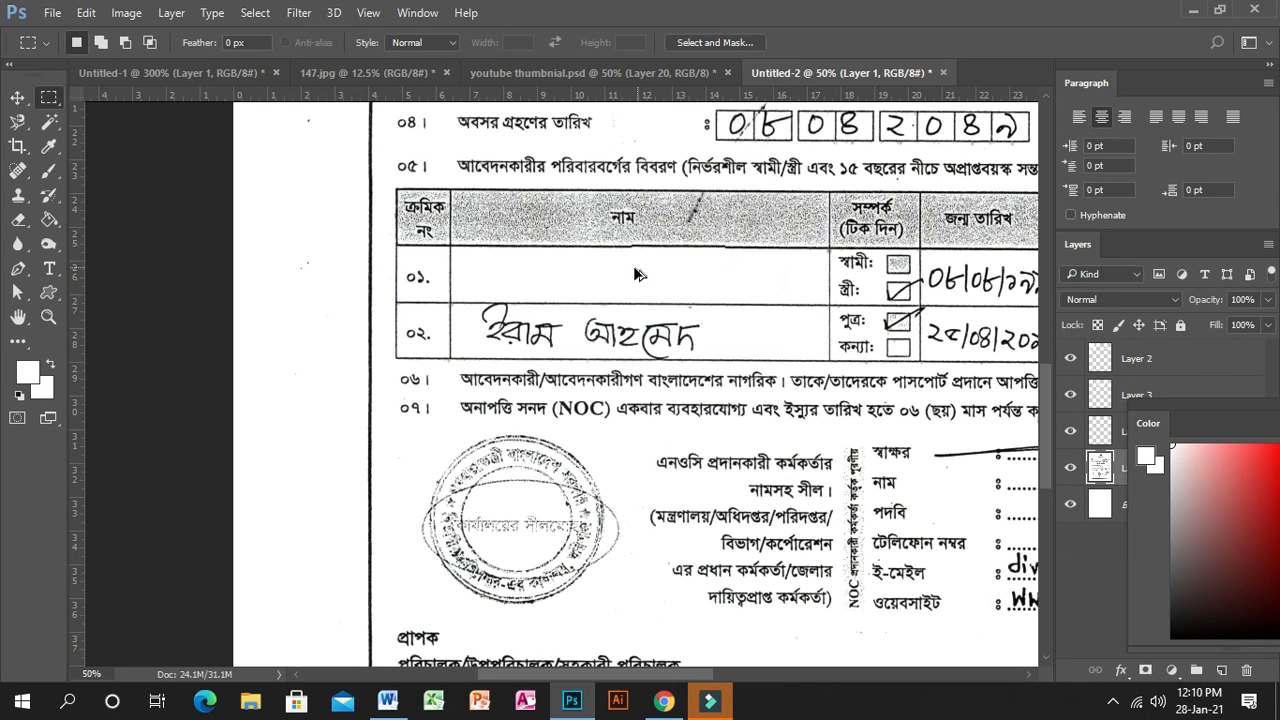
pyautogui.hotkey('ctrl', 'z')
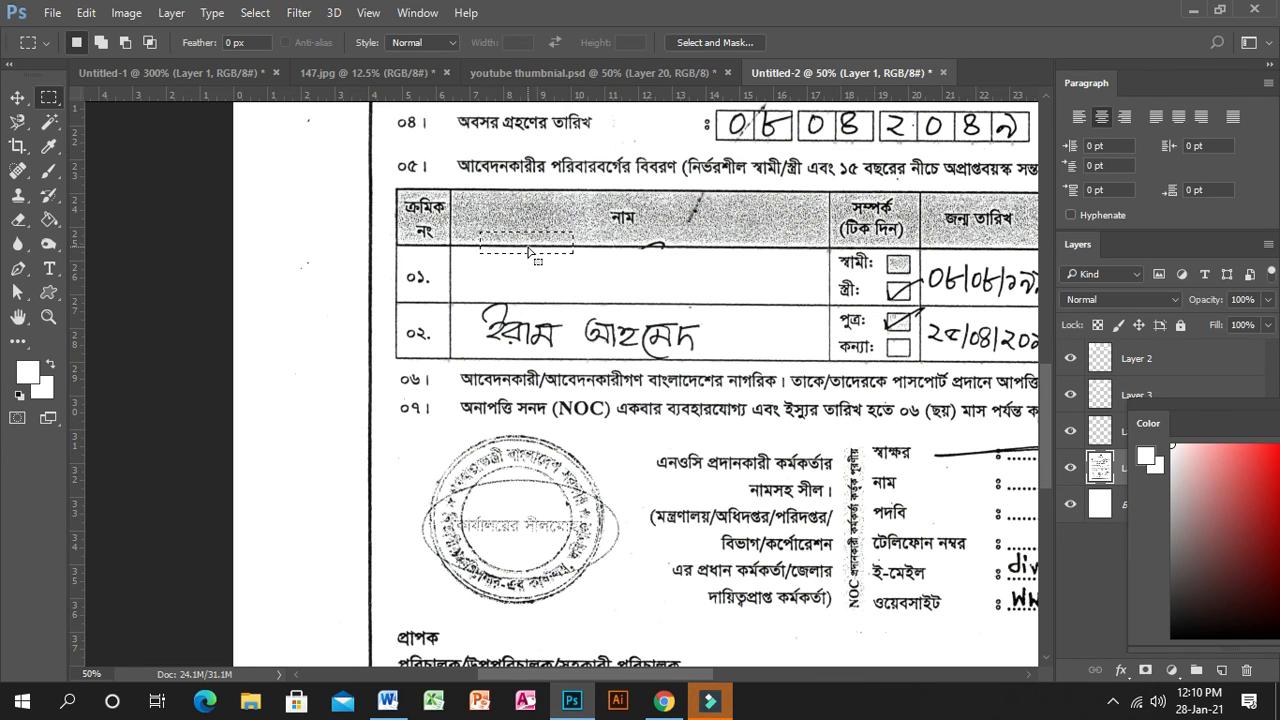
# - Copy the selected clean piece of the name header's lower border over the leftover pen stroke beside it and deselect
pyautogui.press('alt')
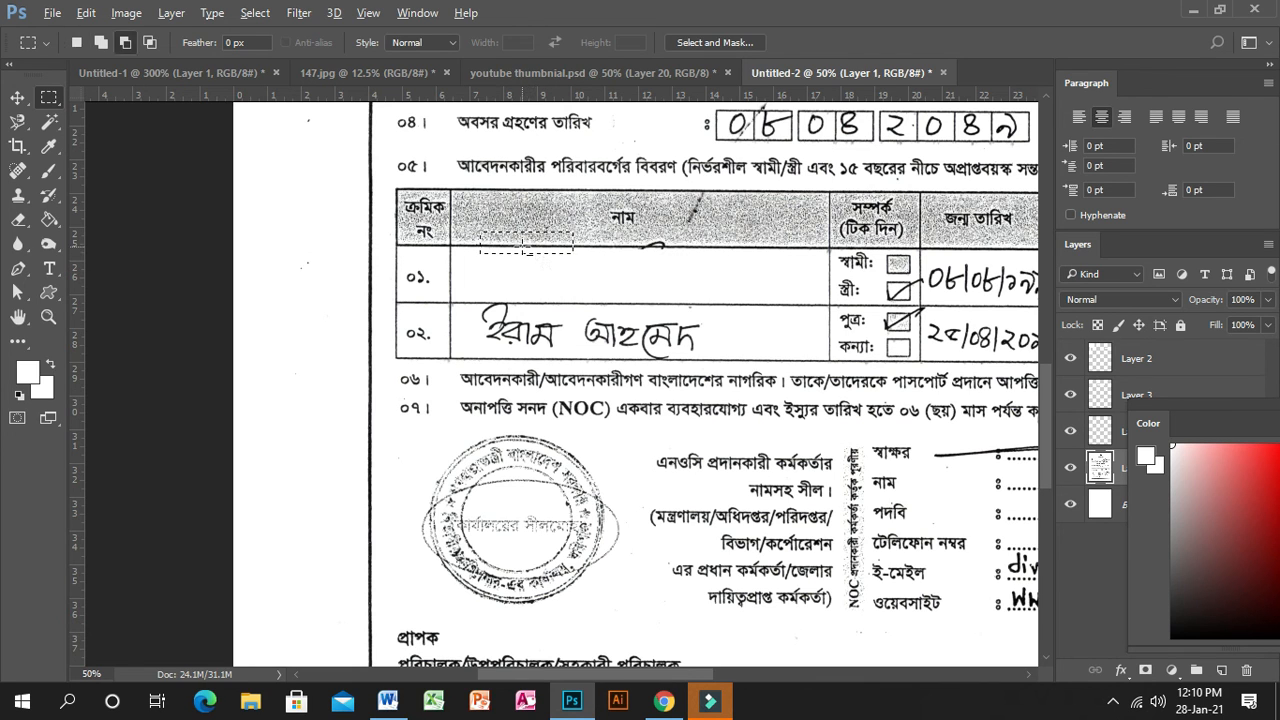
pyautogui.click(16, 99)
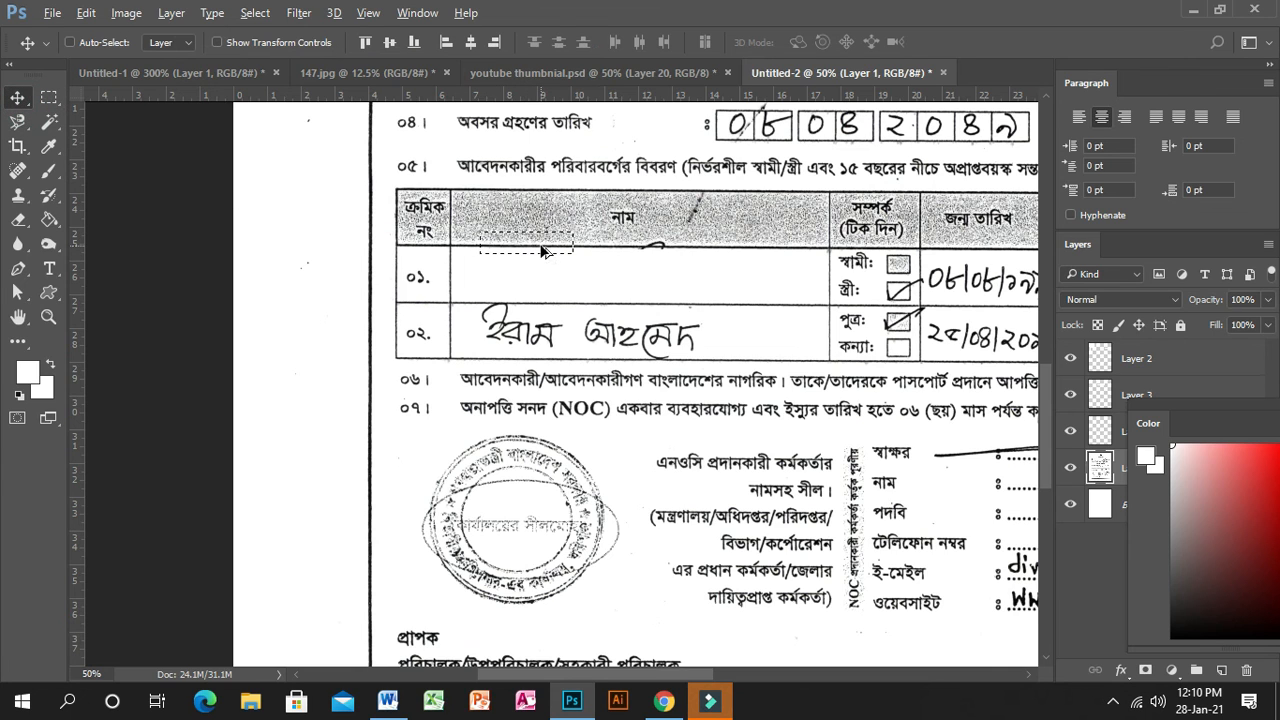
pyautogui.moveTo(572, 251); pyautogui.dragTo(672, 256)
pyautogui.moveTo(689, 250); pyautogui.dragTo(689, 252)
pyautogui.press('ctrl')
pyautogui.hotkey('ctrl', 'd')
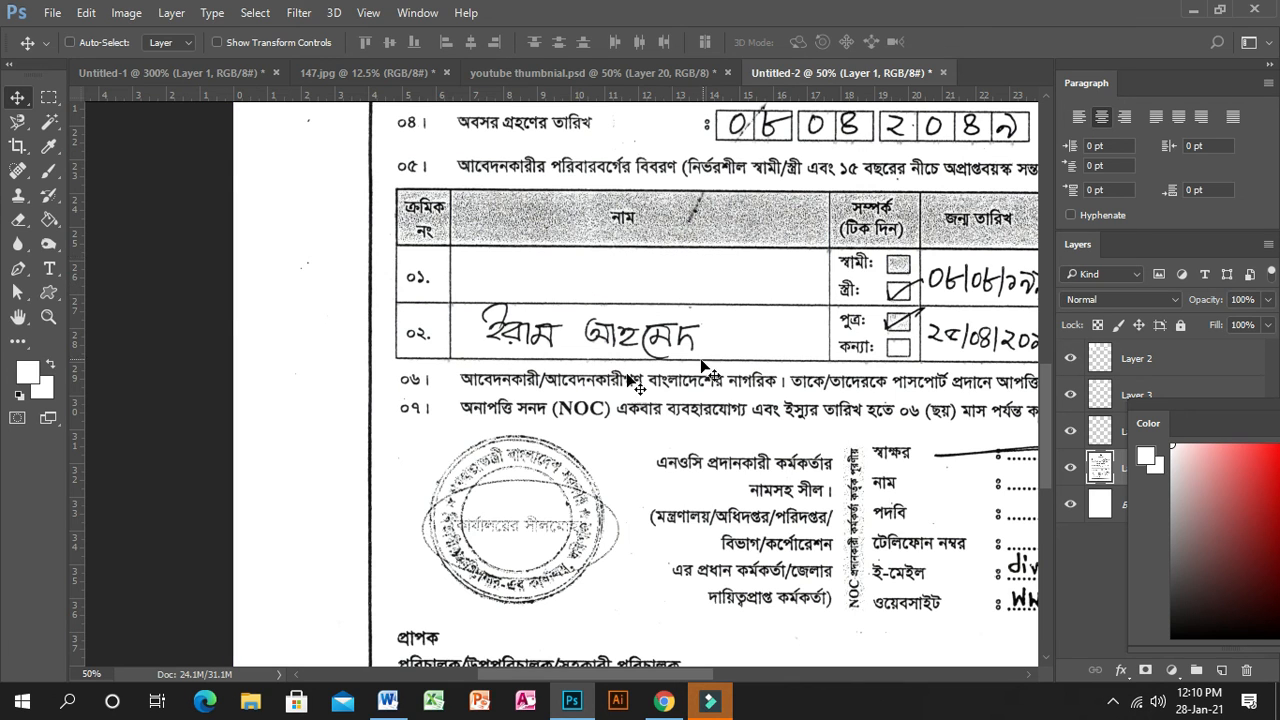
pyautogui.click(48, 316)
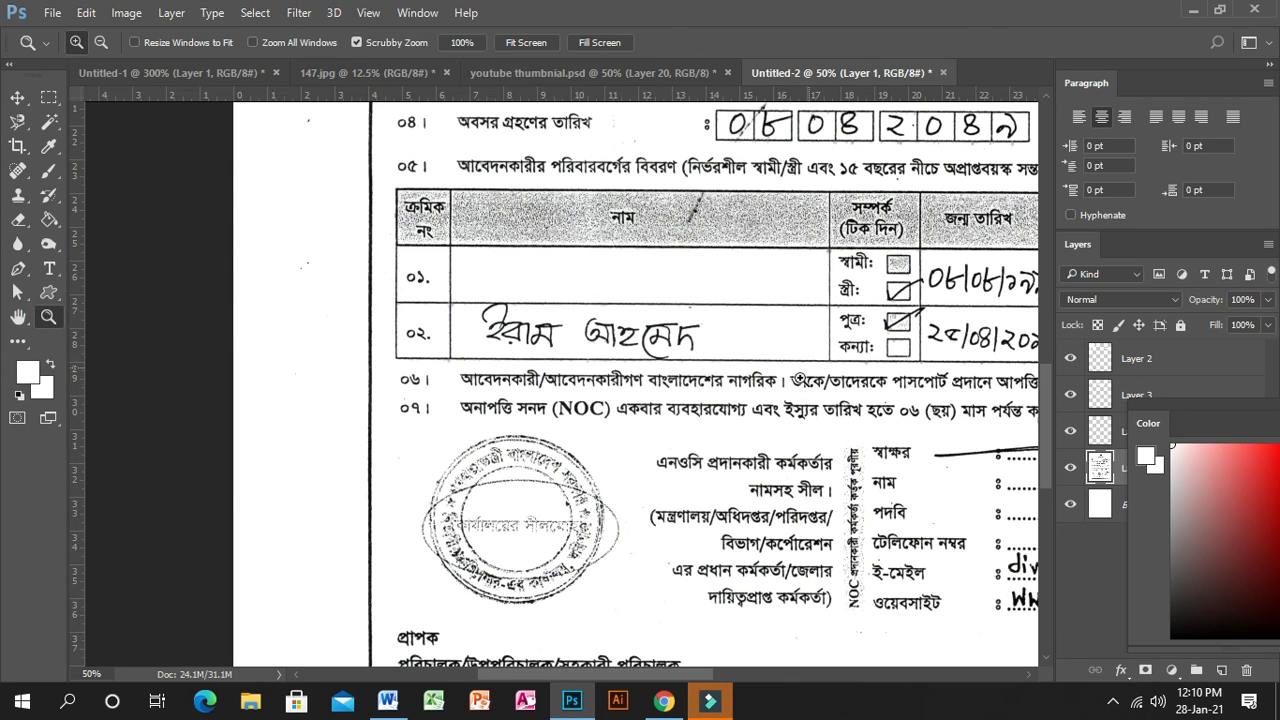
pyautogui.keyDown('alt'); pyautogui.click(811, 389); pyautogui.keyUp('alt')
pyautogui.keyDown('alt'); pyautogui.click(811, 374); pyautogui.keyUp('alt')
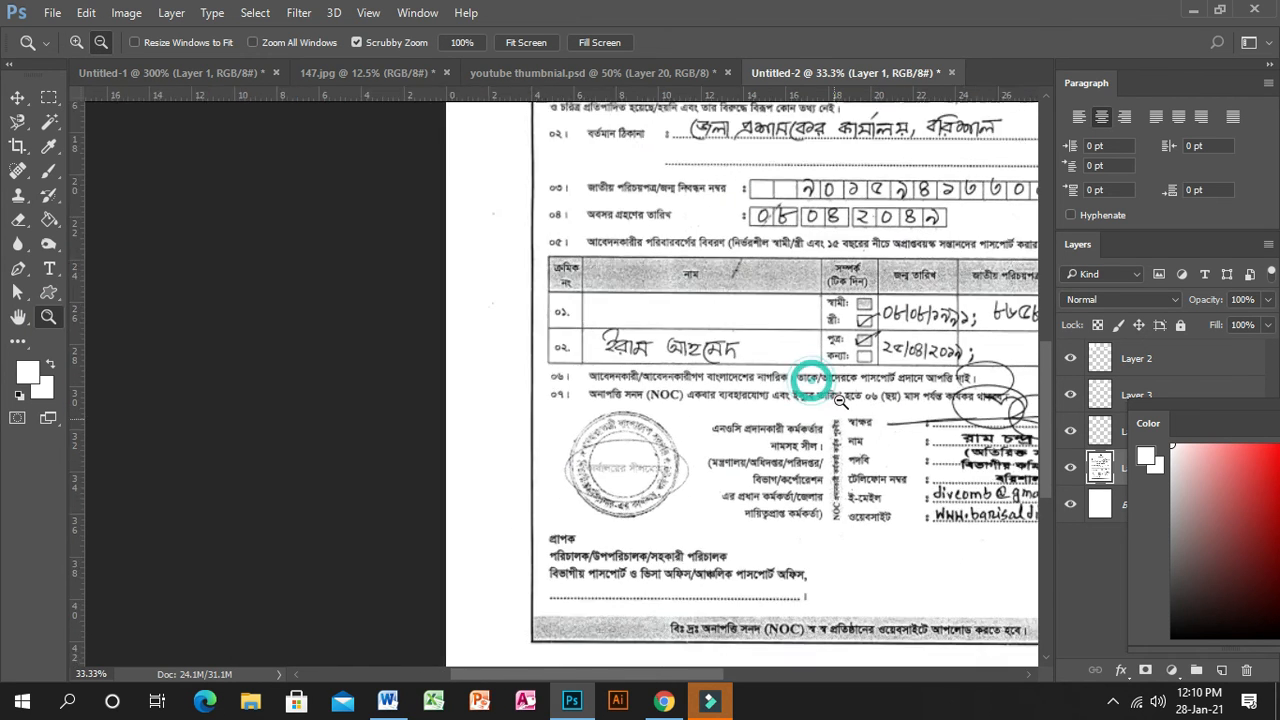
pyautogui.keyDown('alt'); pyautogui.click(884, 376); pyautogui.keyUp('alt')
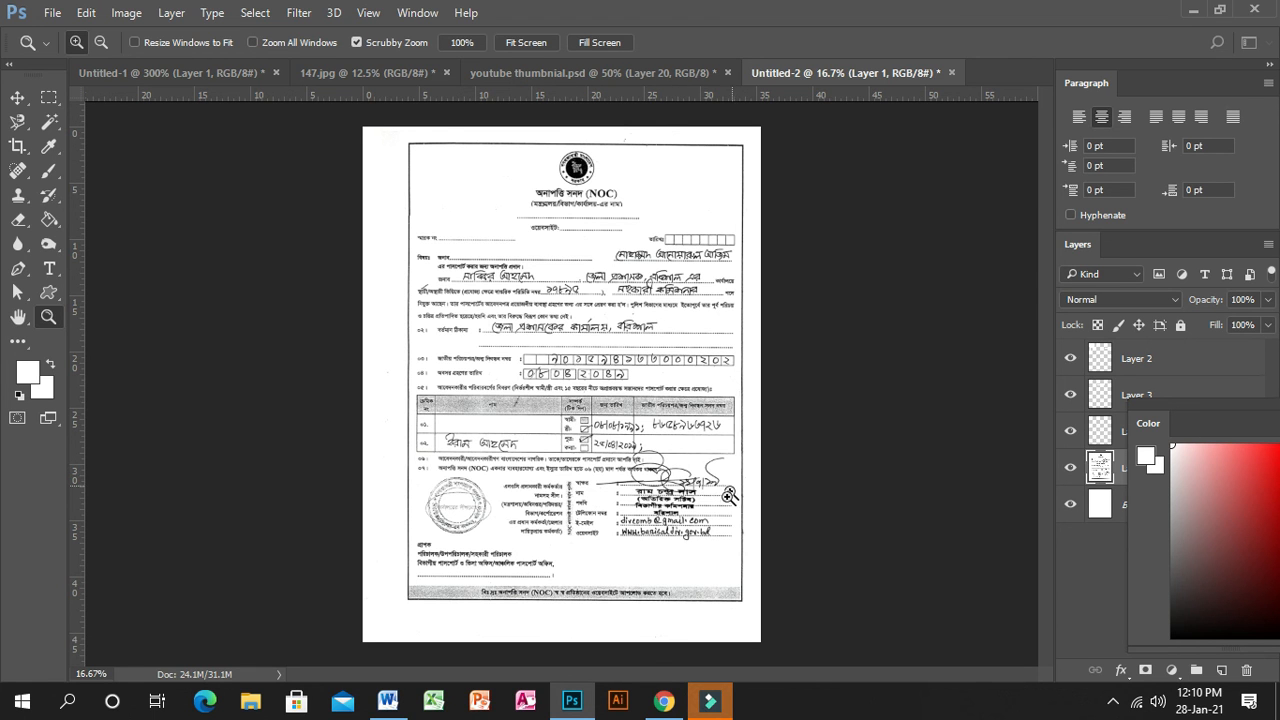
pyautogui.click(666, 502)
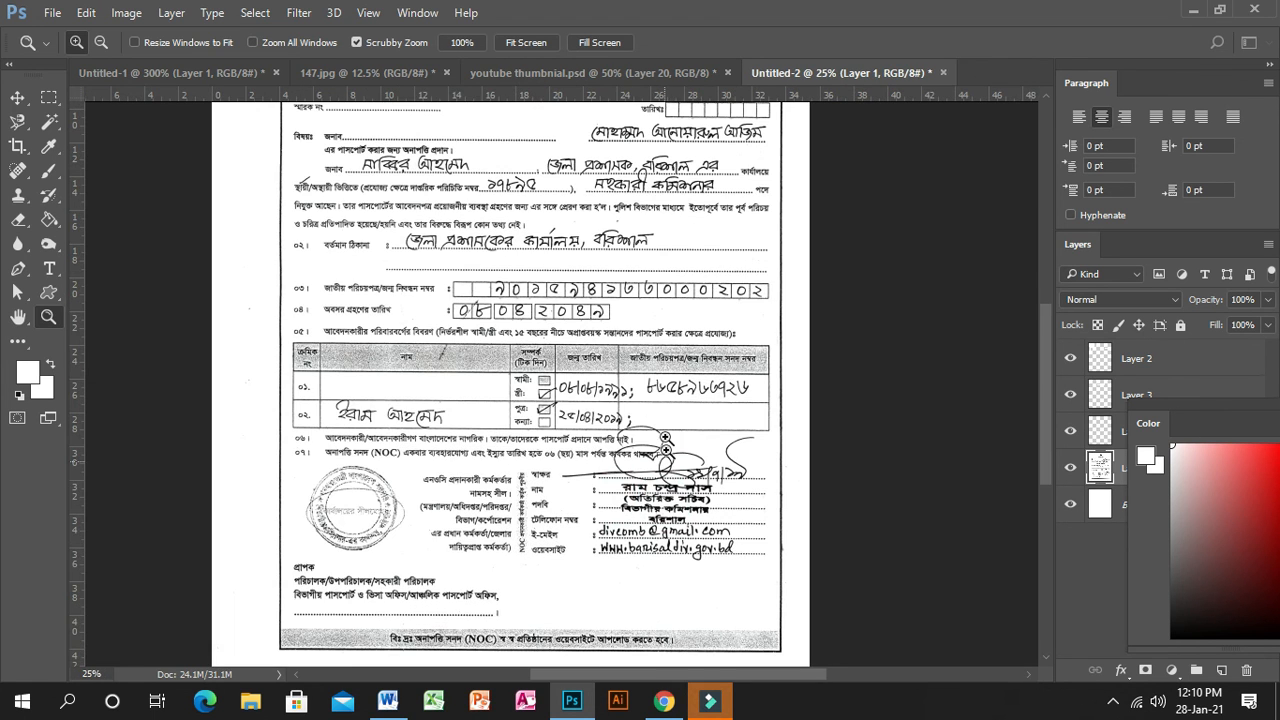